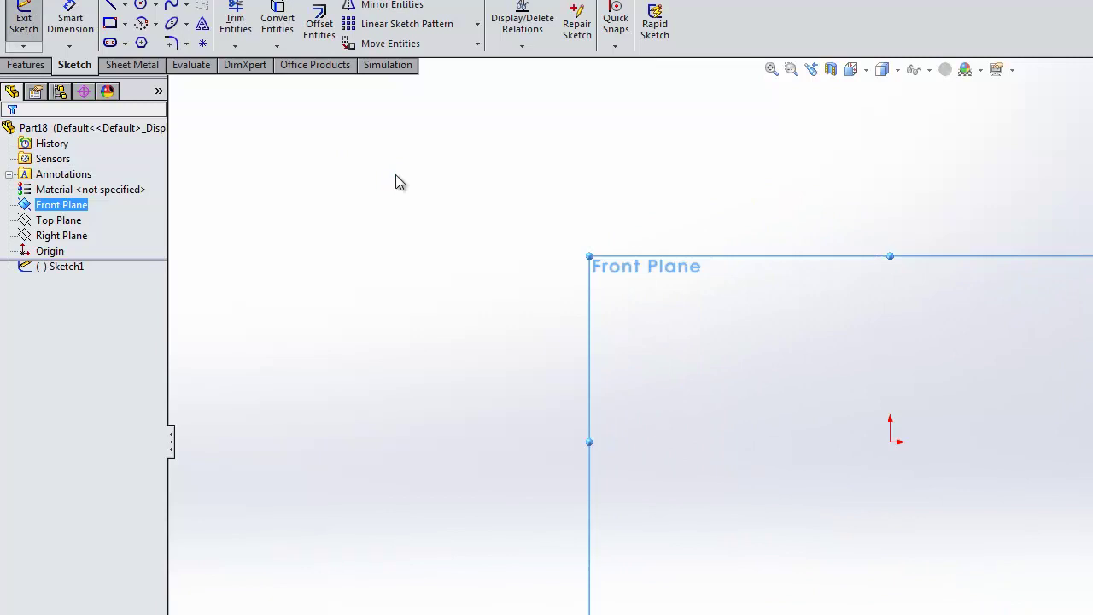
- Sketch a vertical centerline about 87 mm long just to the right of the origin
{"action": "left_click", "coordinate": [125, 4]}
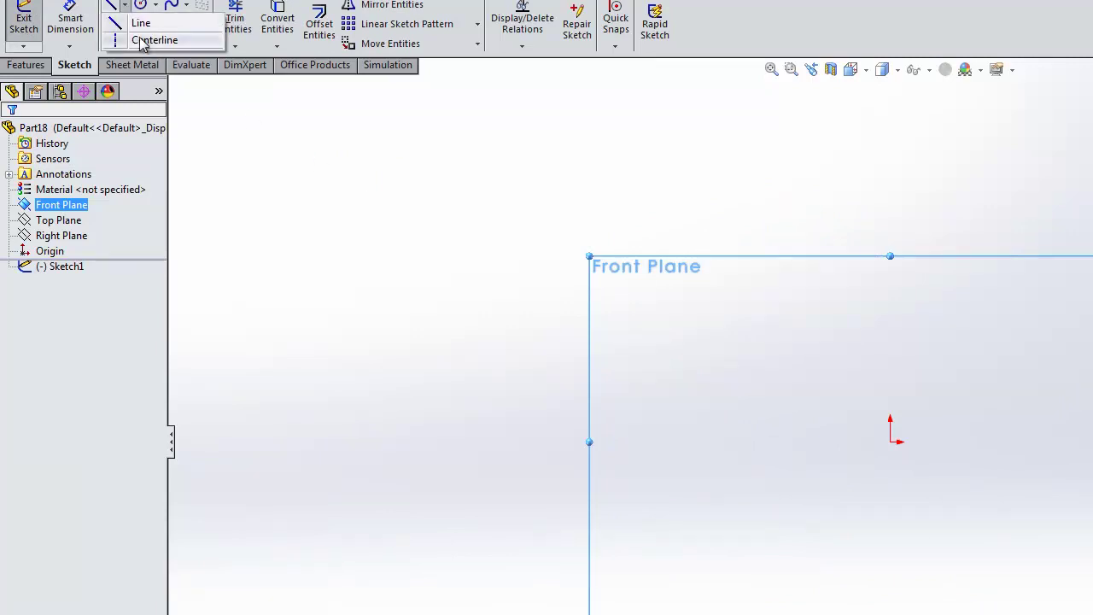
{"action": "left_click", "coordinate": [155, 4]}
{"action": "left_click", "coordinate": [125, 4]}
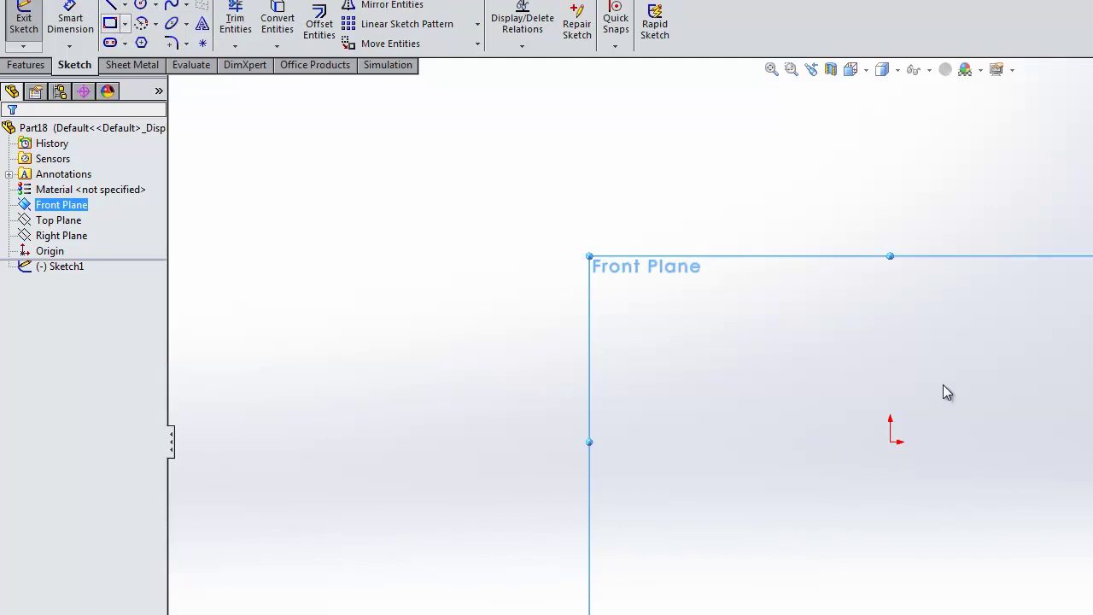
{"action": "key", "text": "l"}
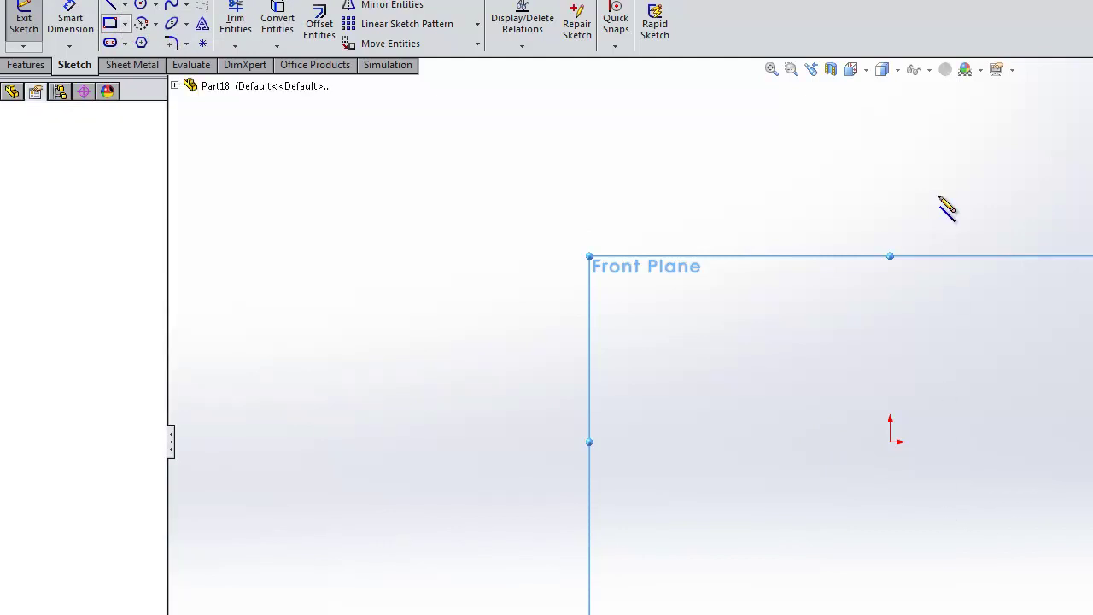
{"action": "left_click", "coordinate": [939, 498]}
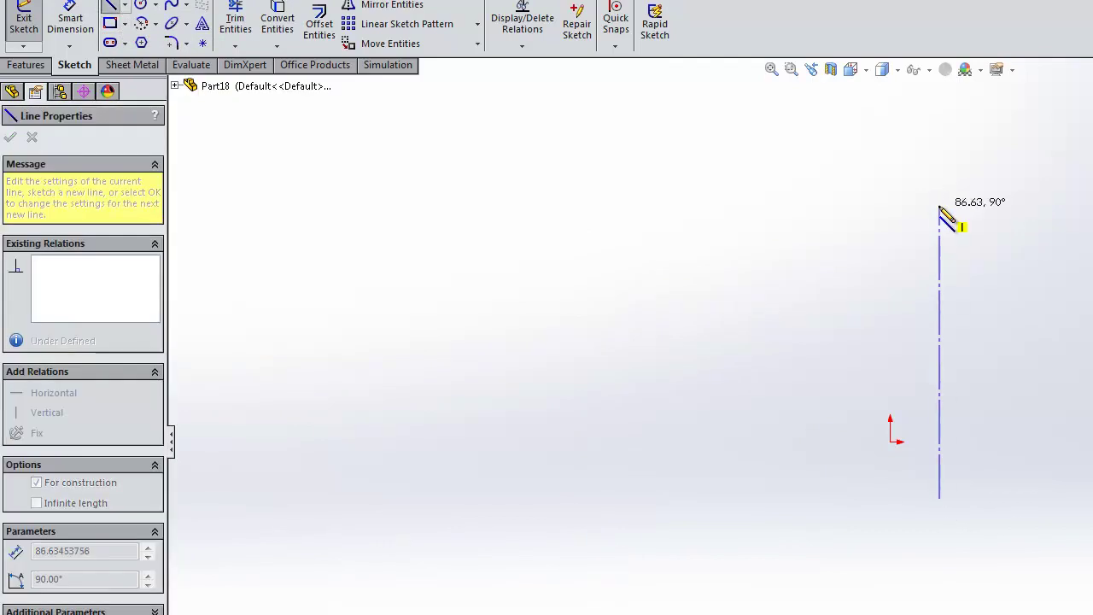
{"action": "left_click", "coordinate": [939, 208]}
{"action": "right_click", "coordinate": [879, 221]}
{"action": "key", "text": "Escape"}
{"action": "key", "text": "Escape"}
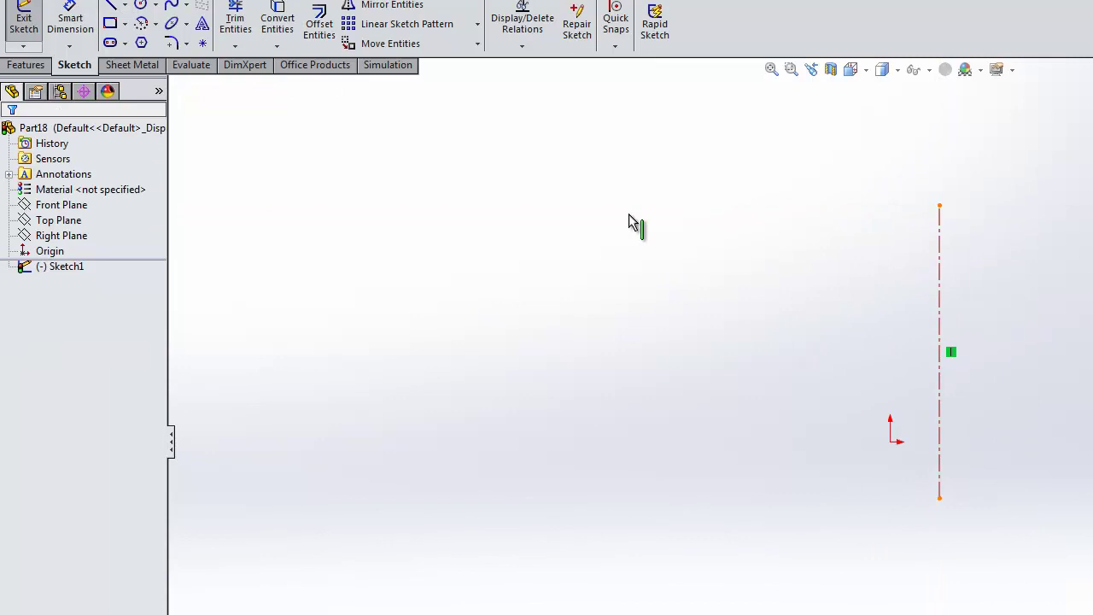
- Give the vertical centerline infinite length
{"action": "key", "text": "Escape"}
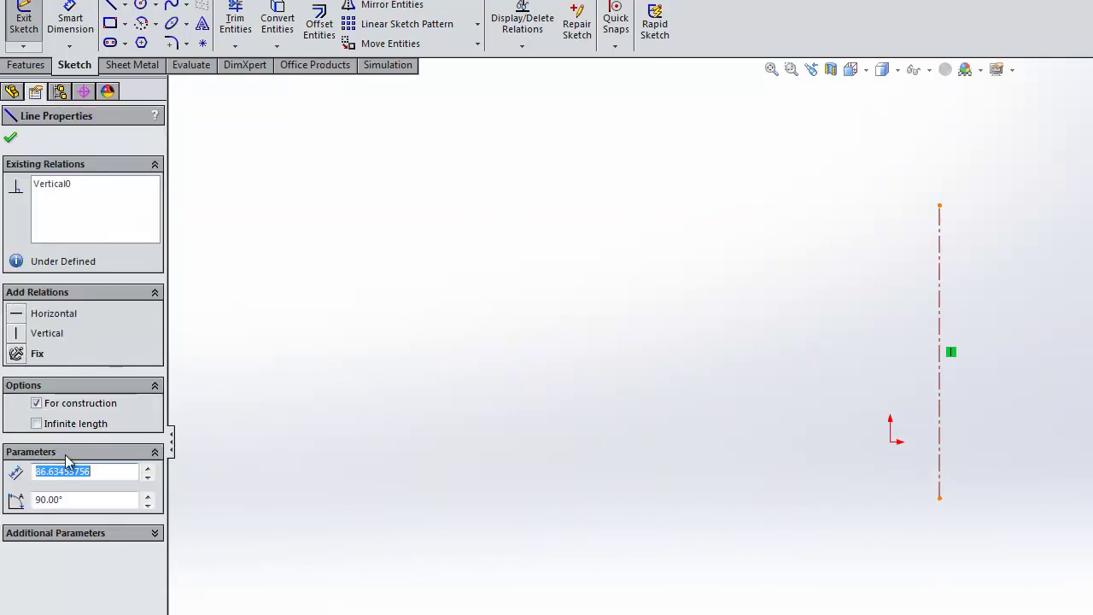
{"action": "left_click", "coordinate": [36, 423]}
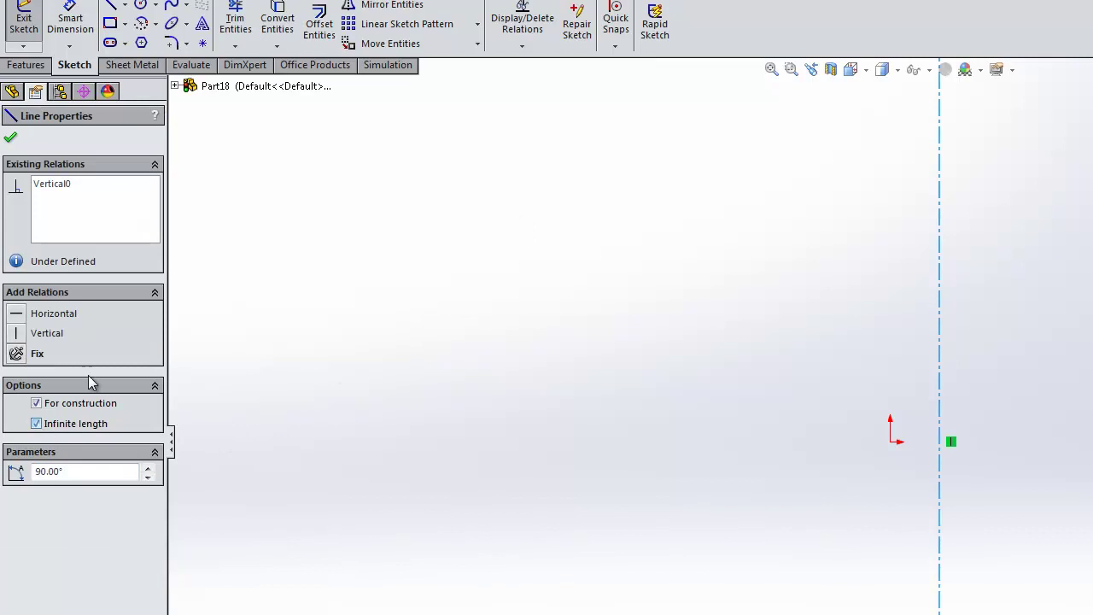
{"action": "left_click", "coordinate": [12, 138]}
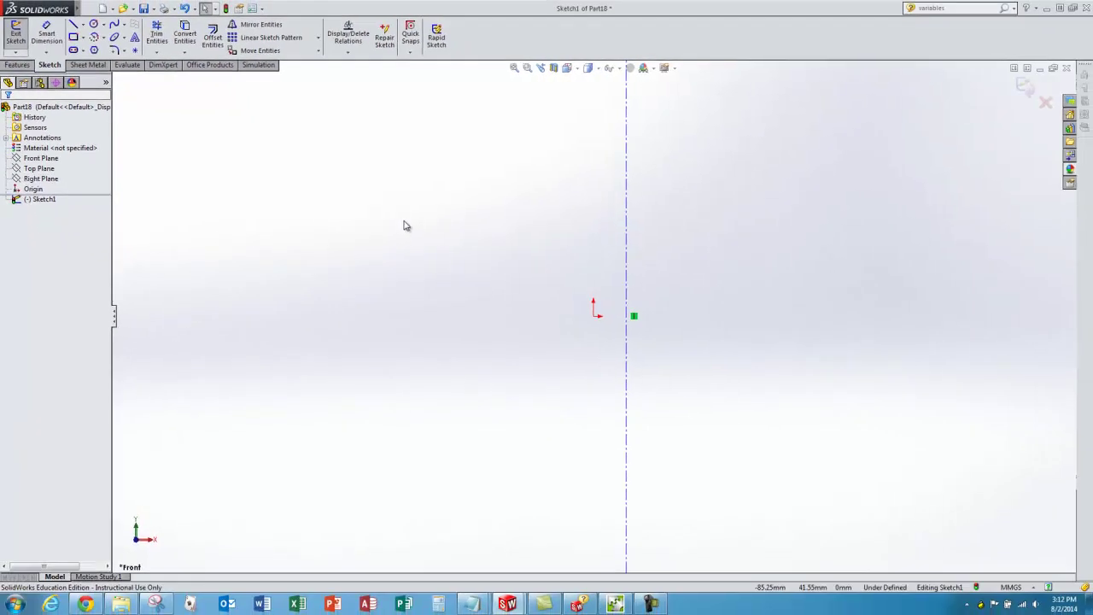
- Sketch a horizontal base about 137 mm long, a right outer wall about 29 mm high, and an outward flange about 30 by 12 mm
{"action": "left_click", "coordinate": [74, 24]}
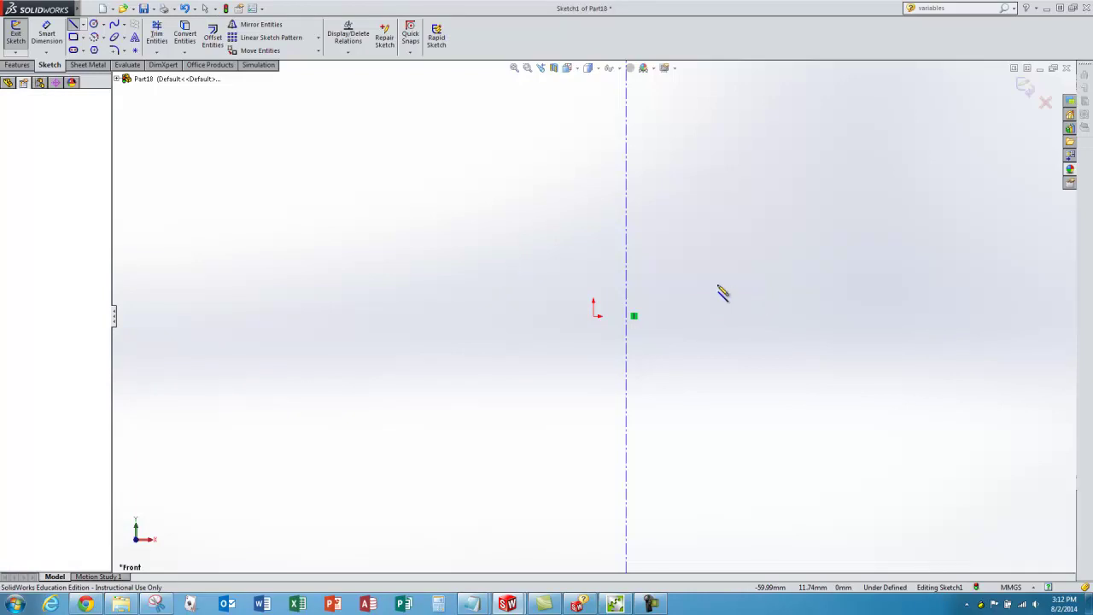
{"action": "left_click", "coordinate": [458, 290]}
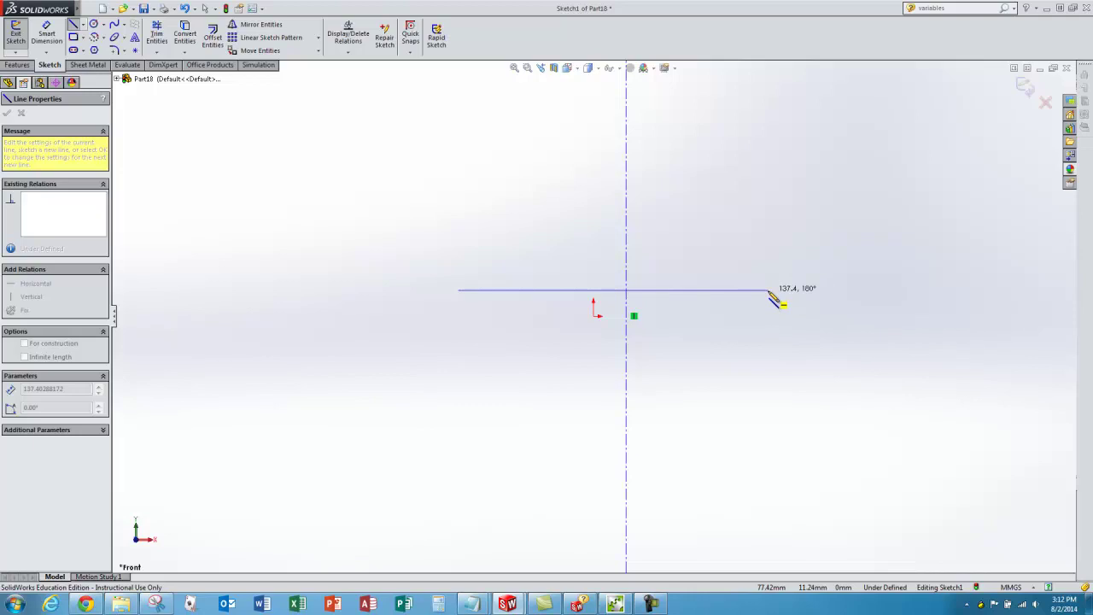
{"action": "left_click", "coordinate": [768, 290]}
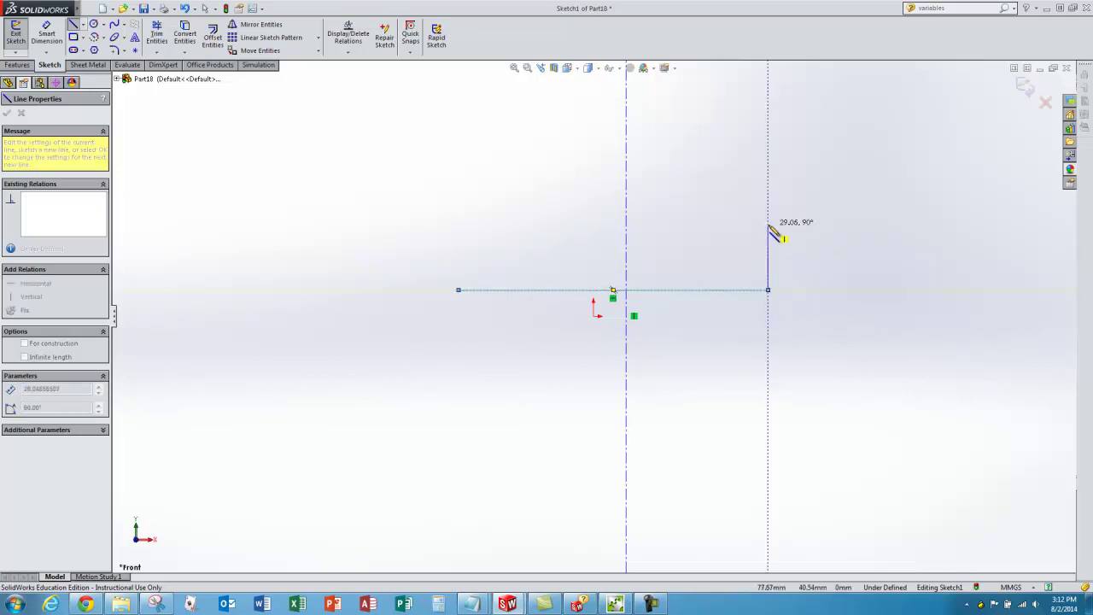
{"action": "left_click", "coordinate": [769, 225]}
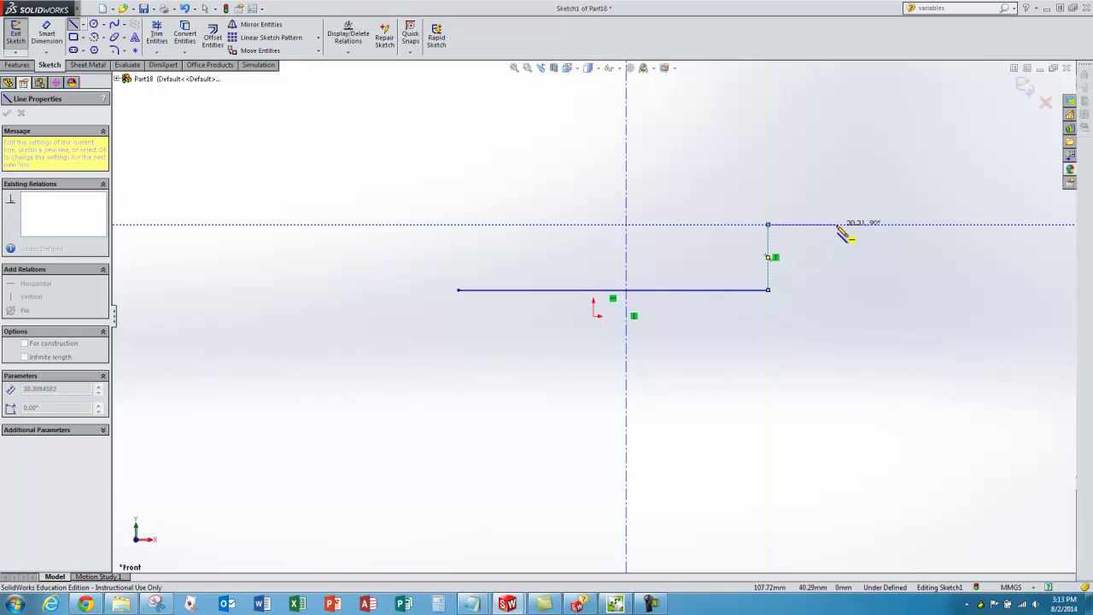
{"action": "left_click", "coordinate": [837, 226]}
{"action": "left_click", "coordinate": [836, 198]}
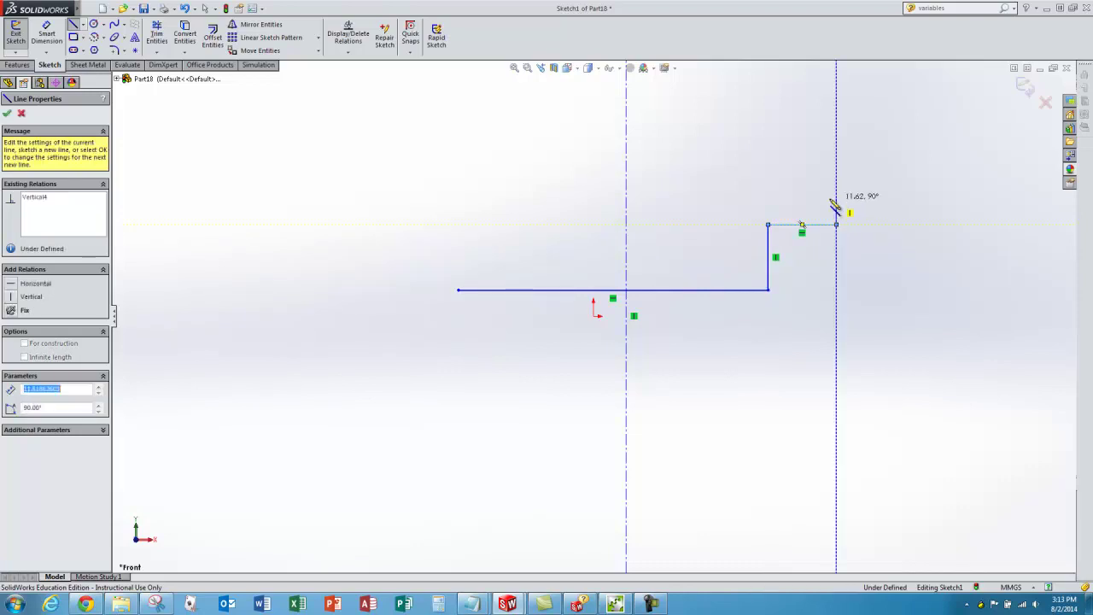
{"action": "left_click", "coordinate": [743, 198]}
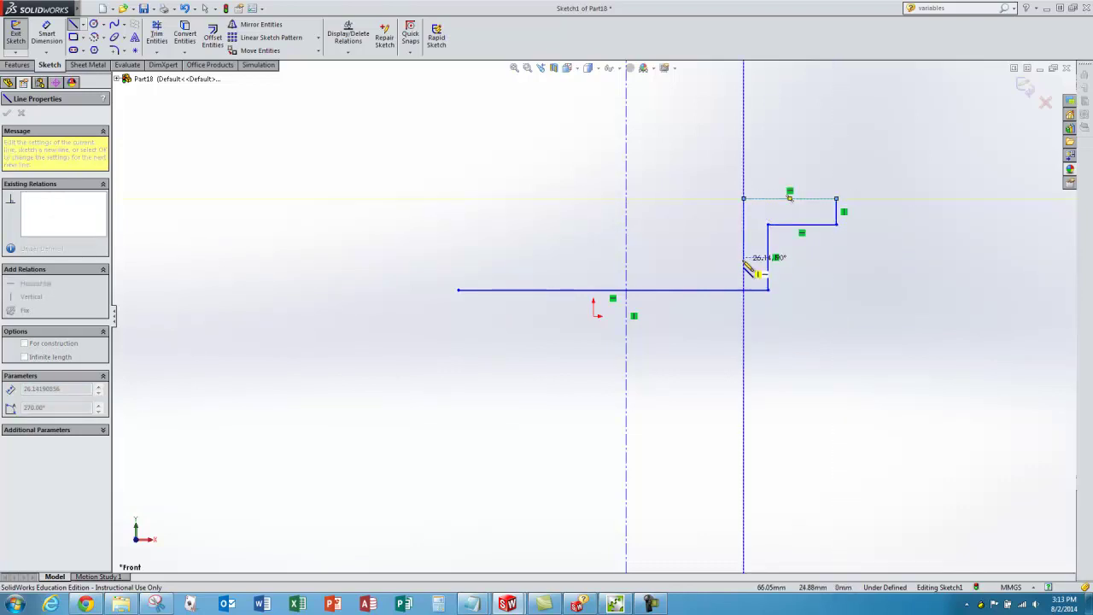
- Complete the channel profile with the inner floor, a left inner wall about 29 mm high, a left flange and a slanted closing line to the base
{"action": "left_click", "coordinate": [743, 264]}
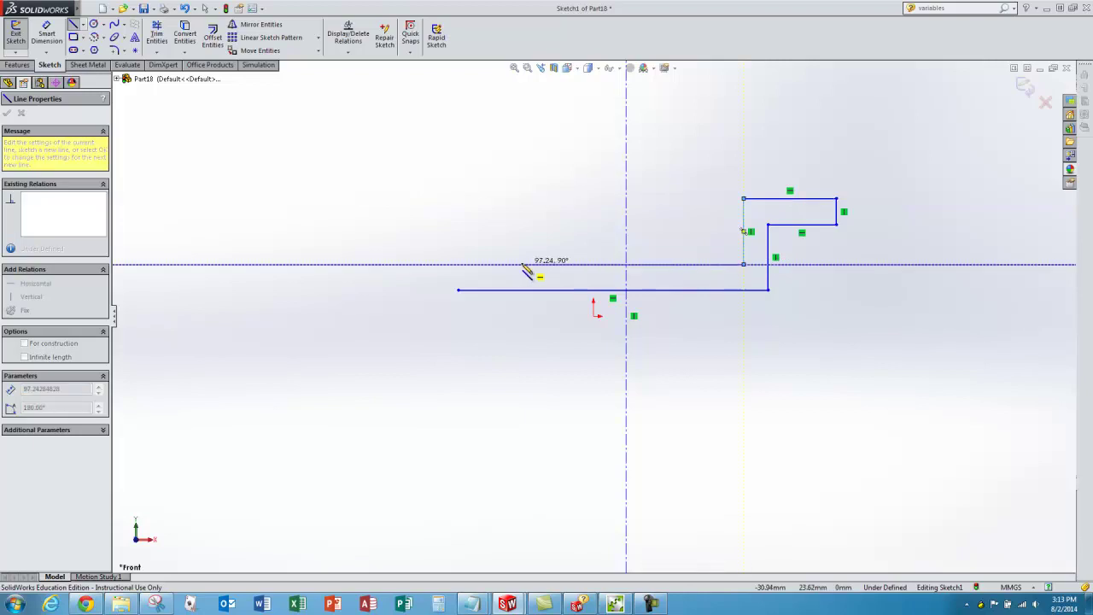
{"action": "left_click", "coordinate": [486, 264]}
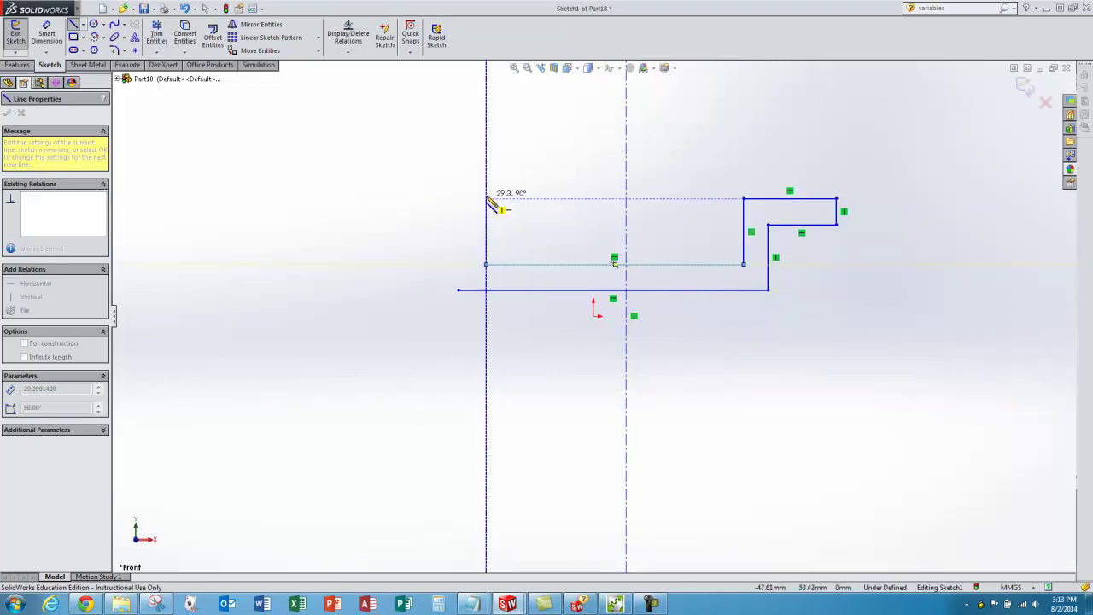
{"action": "left_click", "coordinate": [487, 198]}
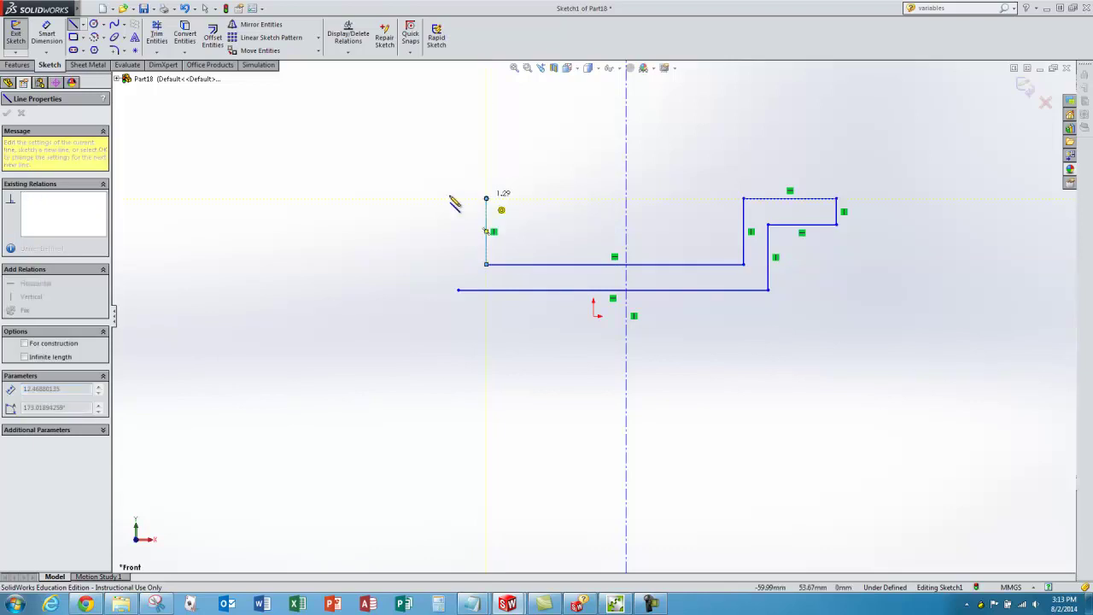
{"action": "left_click", "coordinate": [401, 199]}
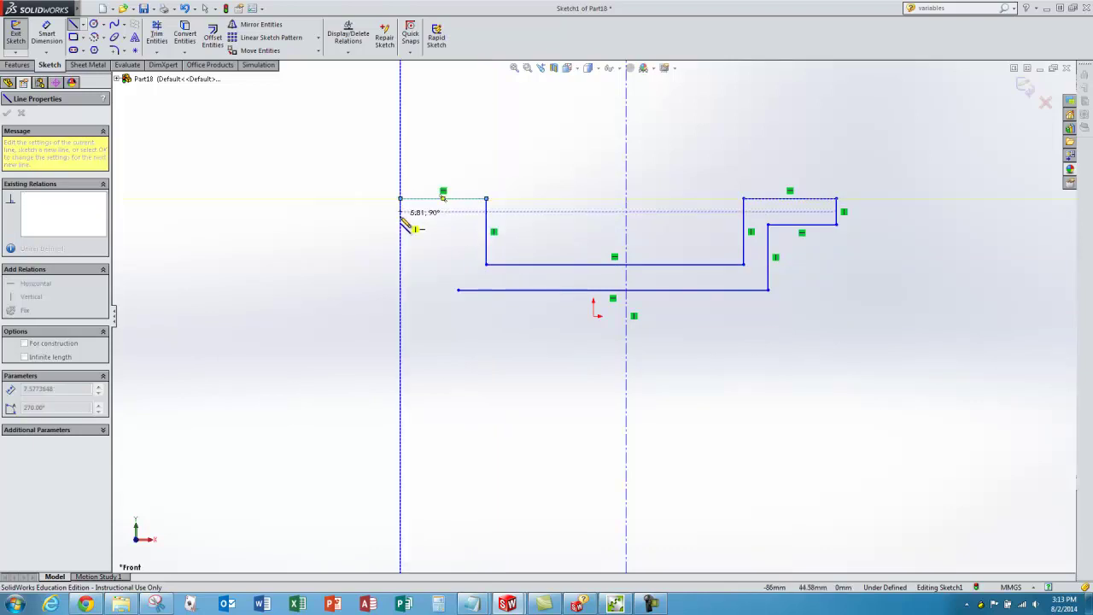
{"action": "left_click", "coordinate": [401, 219]}
{"action": "left_click", "coordinate": [429, 219]}
{"action": "left_click", "coordinate": [458, 290]}
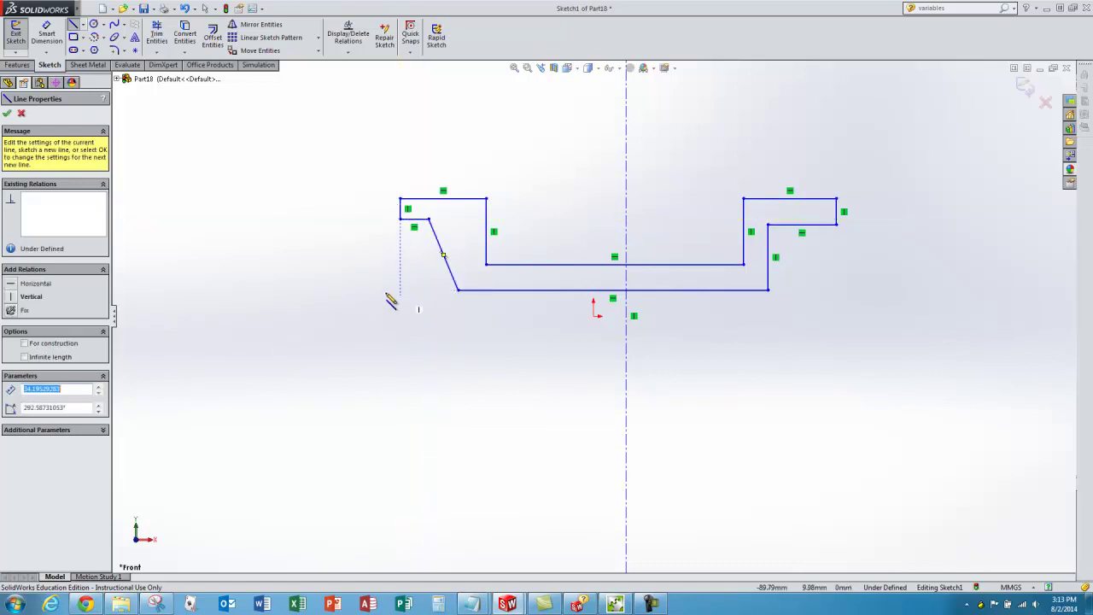
{"action": "key", "text": "Escape"}
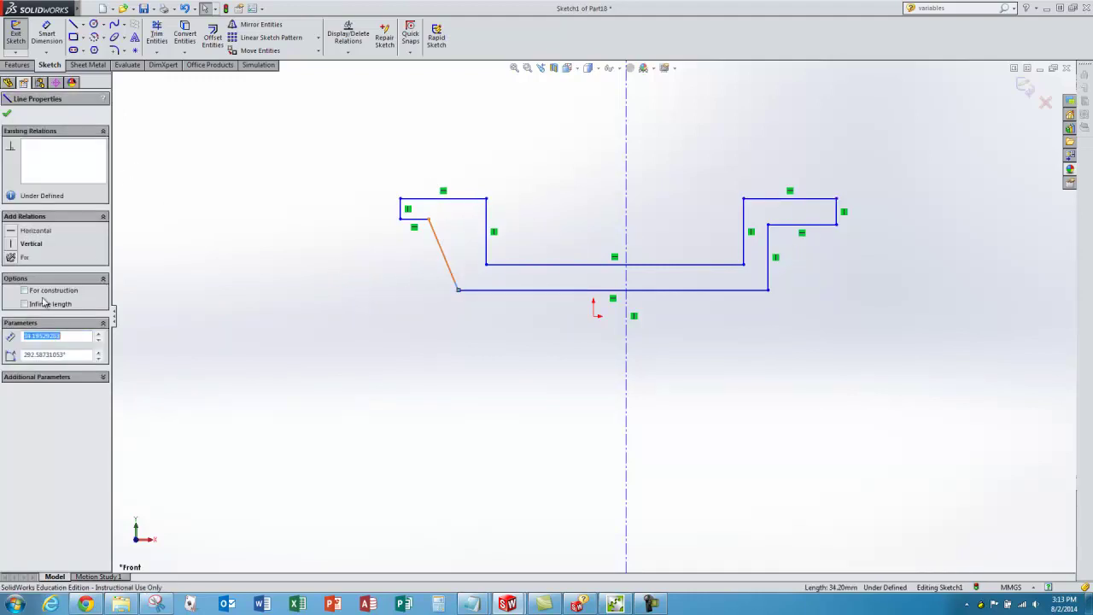
- Make the slanted left wall line vertical and move the base's right corner outward so the right walls no longer cross
{"action": "left_click", "coordinate": [11, 245]}
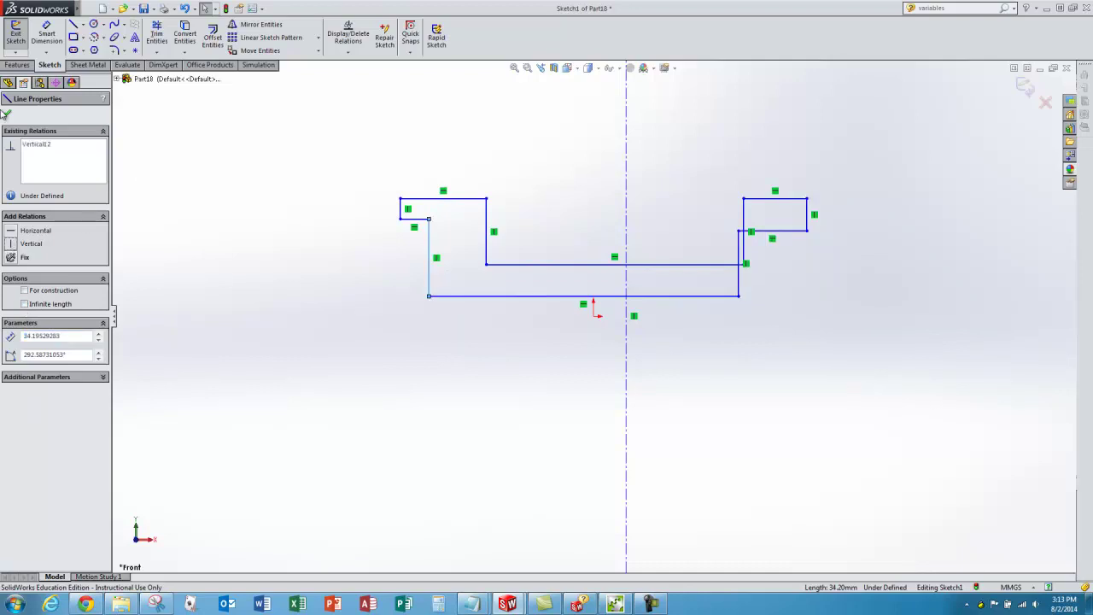
{"action": "left_click", "coordinate": [7, 115]}
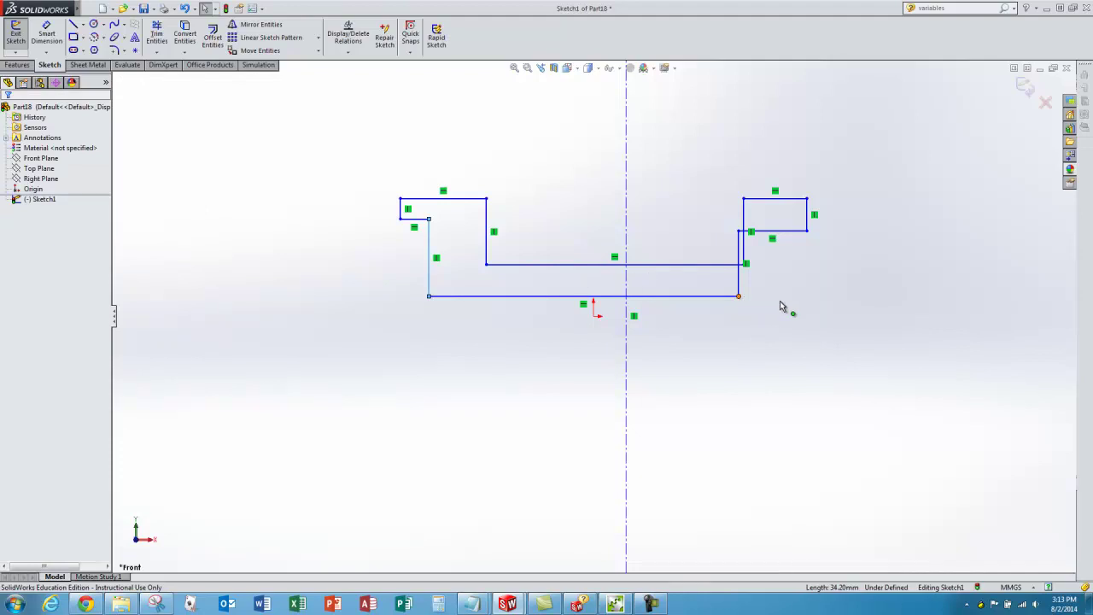
{"action": "mouse_move", "coordinate": [738, 296]}
{"action": "left_mouse_down"}
{"action": "mouse_move", "coordinate": [780, 302]}
{"action": "mouse_move", "coordinate": [772, 299]}
{"action": "left_mouse_up"}
{"action": "key", "text": "Escape"}
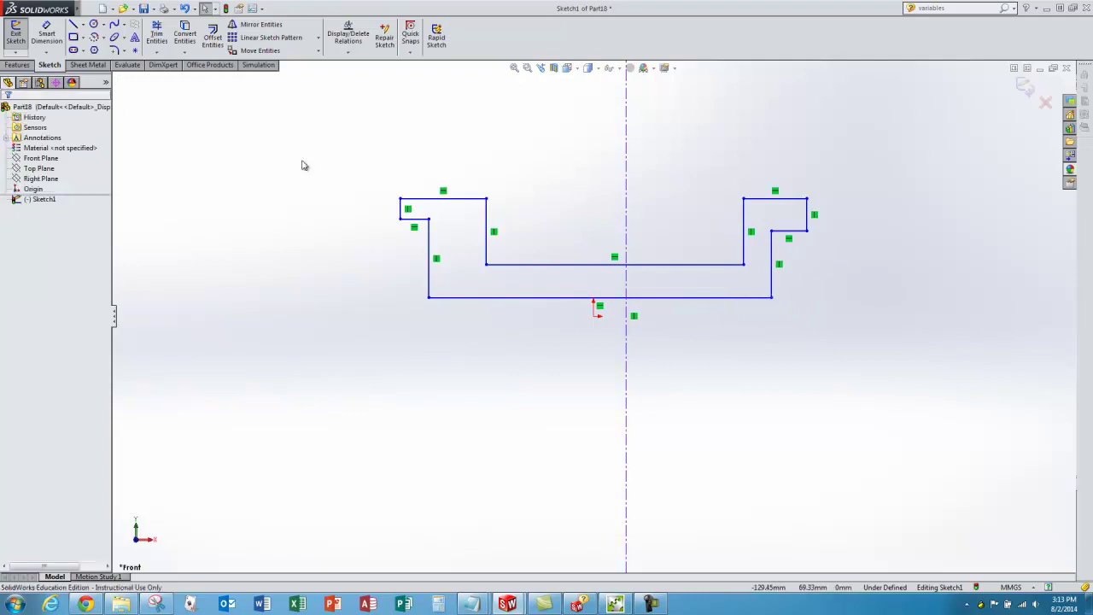
- Add a Coincident relation between the origin and the vertical centerline, and clear the selection
{"action": "right_click", "coordinate": [185, 193]}
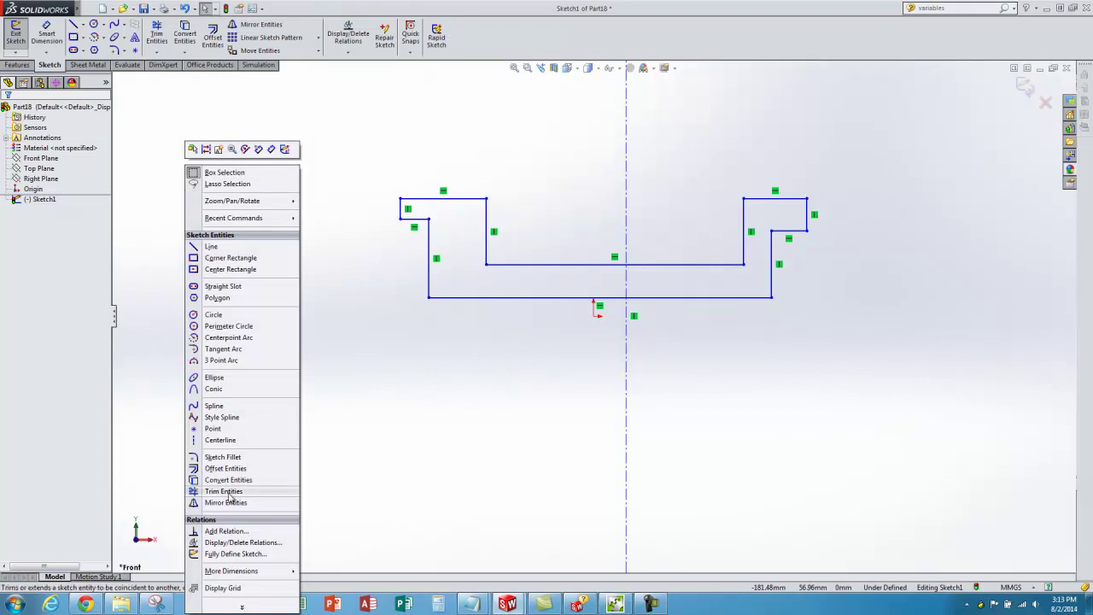
{"action": "left_click", "coordinate": [646, 337]}
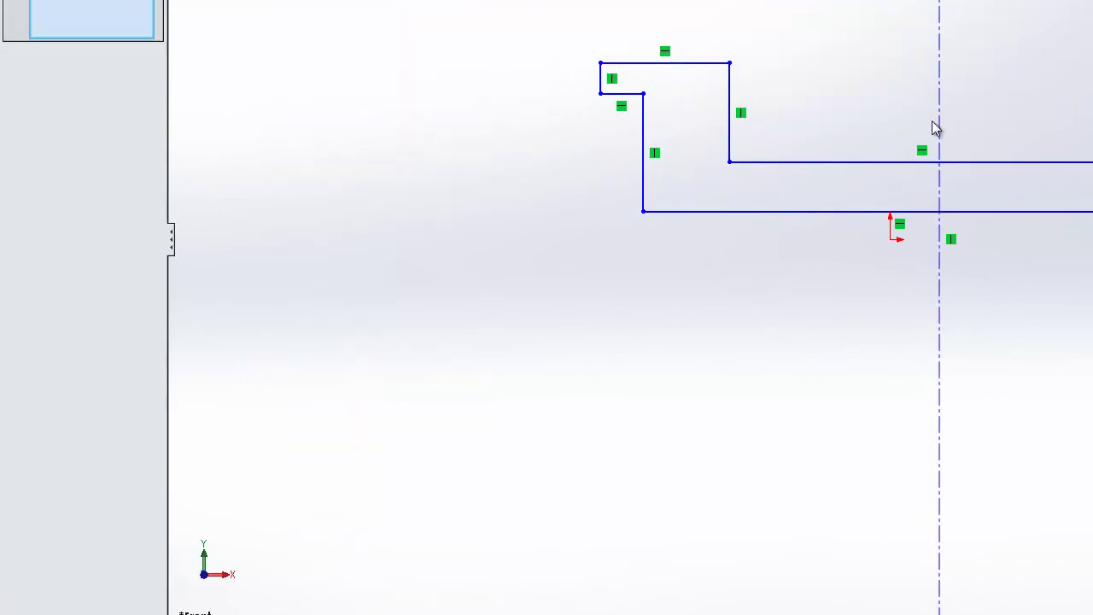
{"action": "left_click", "coordinate": [890, 240]}
{"action": "left_click", "coordinate": [940, 70]}
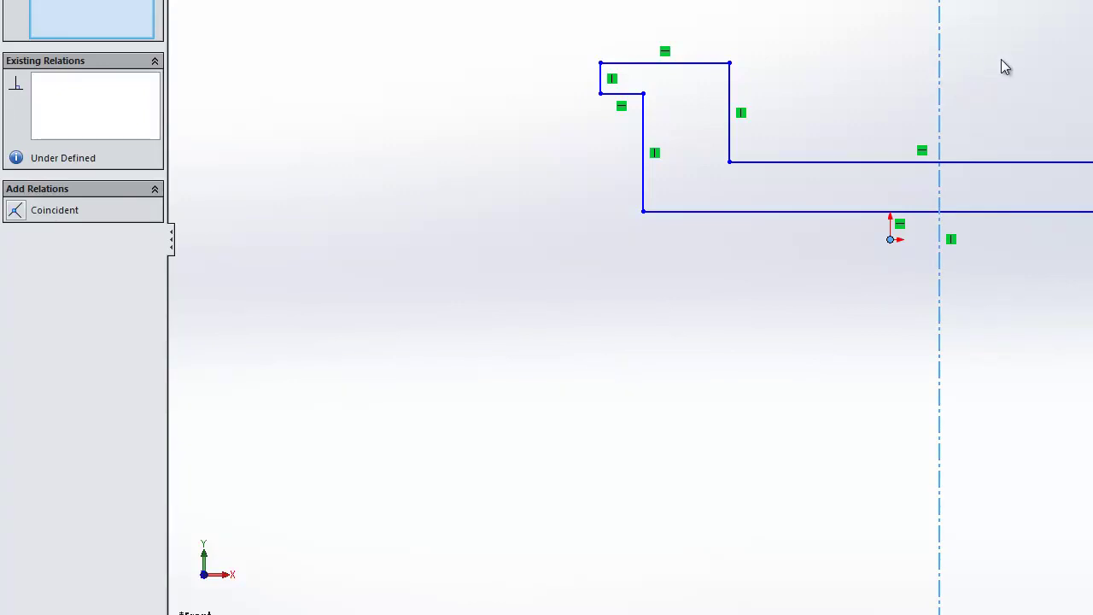
{"action": "left_click", "coordinate": [19, 211]}
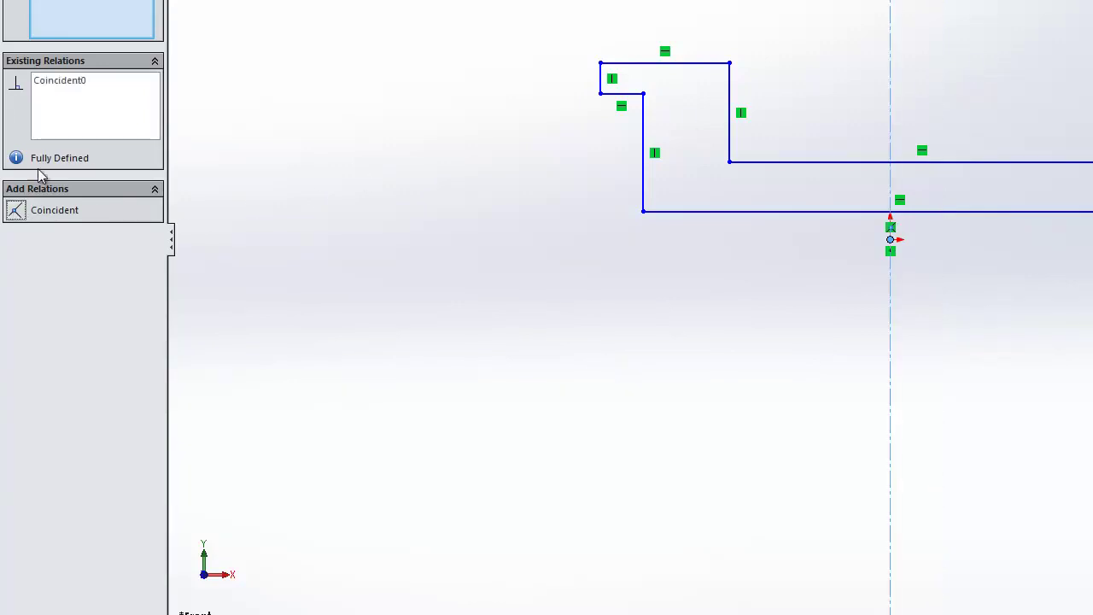
{"action": "right_click", "coordinate": [102, 4]}
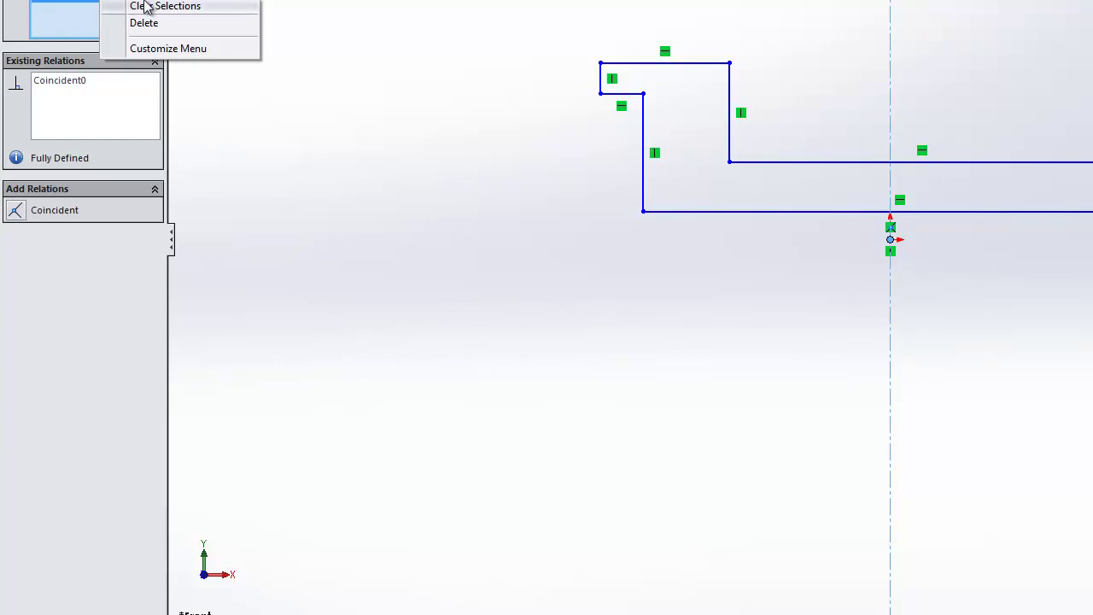
{"action": "left_click", "coordinate": [142, 5]}
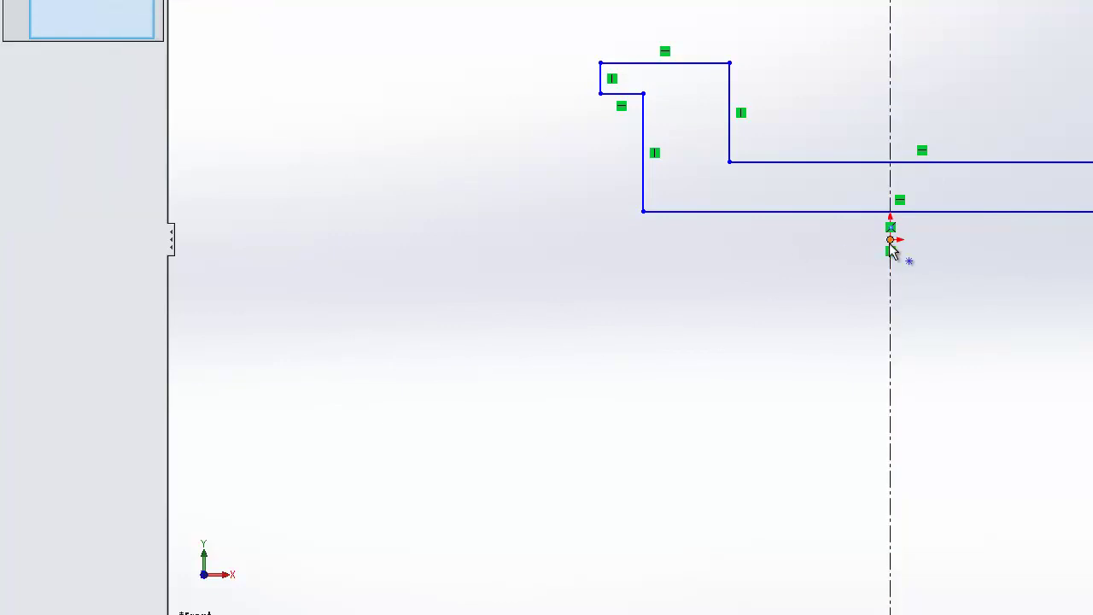
- Add Midpoint and Coincident relations between the origin and the profile's bottom line
{"action": "left_click", "coordinate": [891, 246]}
{"action": "left_click", "coordinate": [931, 211]}
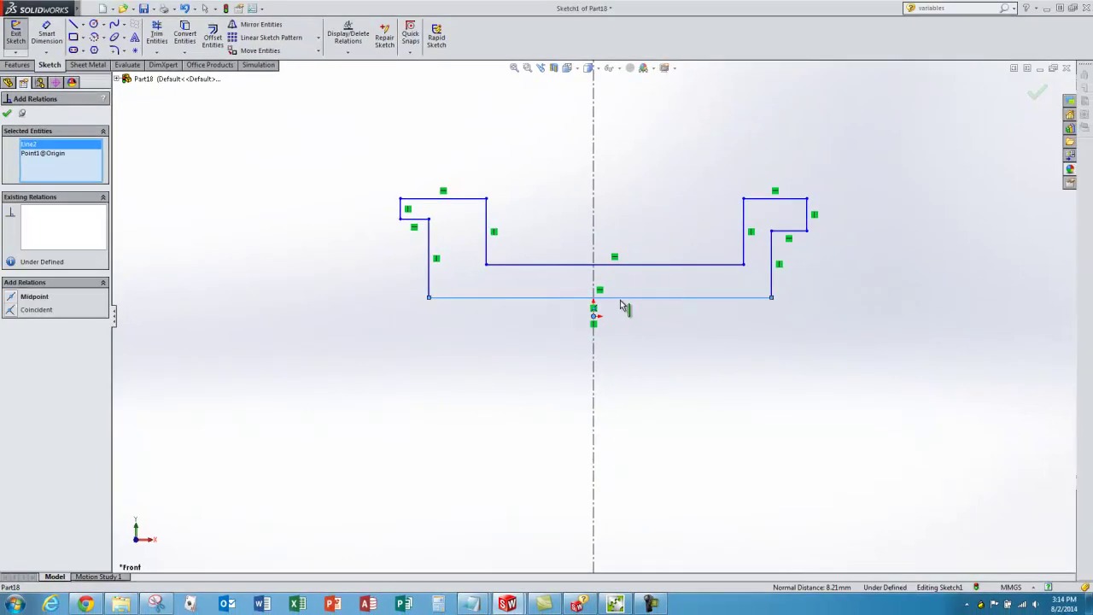
{"action": "left_click", "coordinate": [12, 299]}
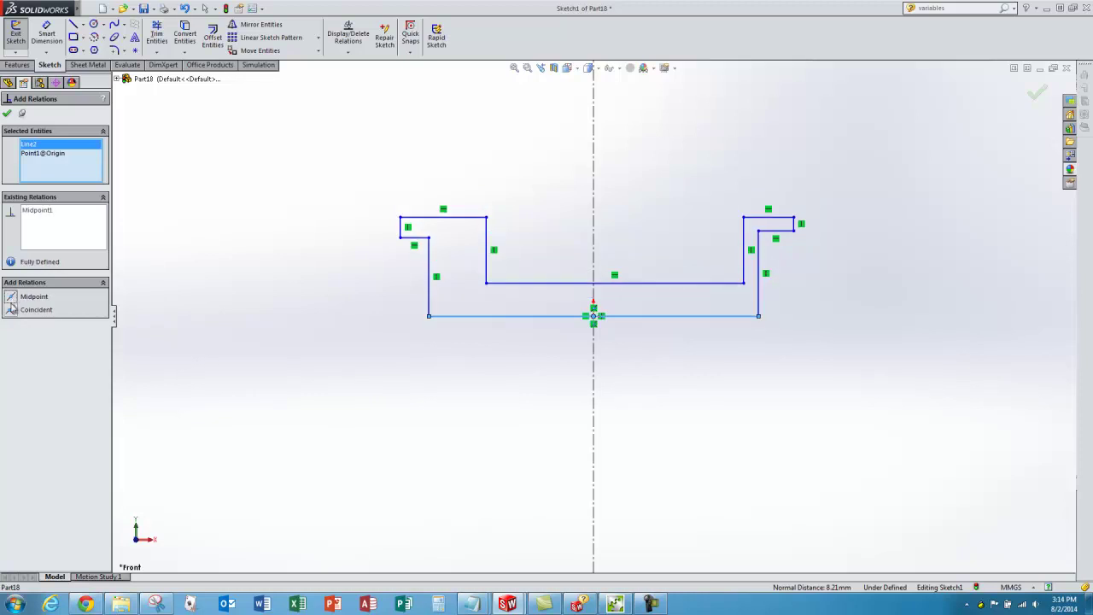
{"action": "left_click", "coordinate": [11, 311]}
{"action": "left_click", "coordinate": [7, 114]}
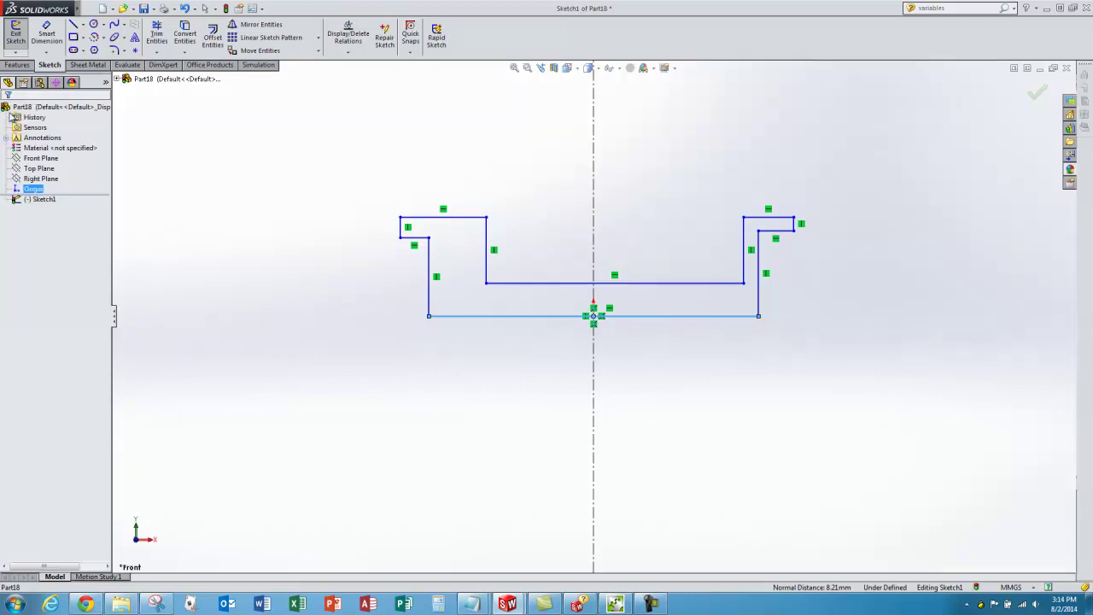
{"action": "left_click", "coordinate": [593, 318]}
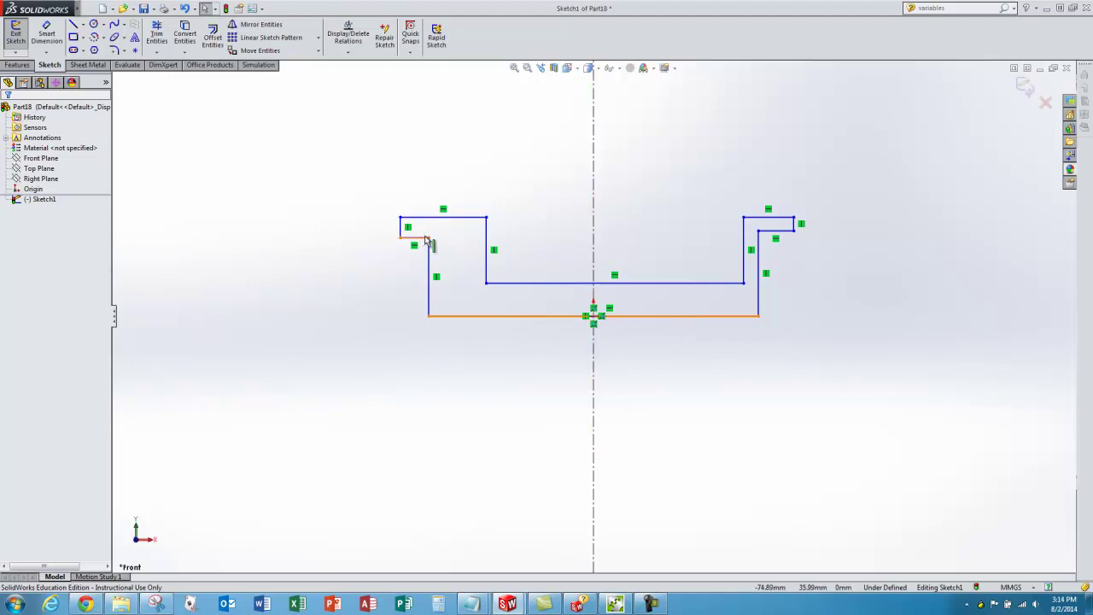
{"action": "right_click", "coordinate": [197, 176]}
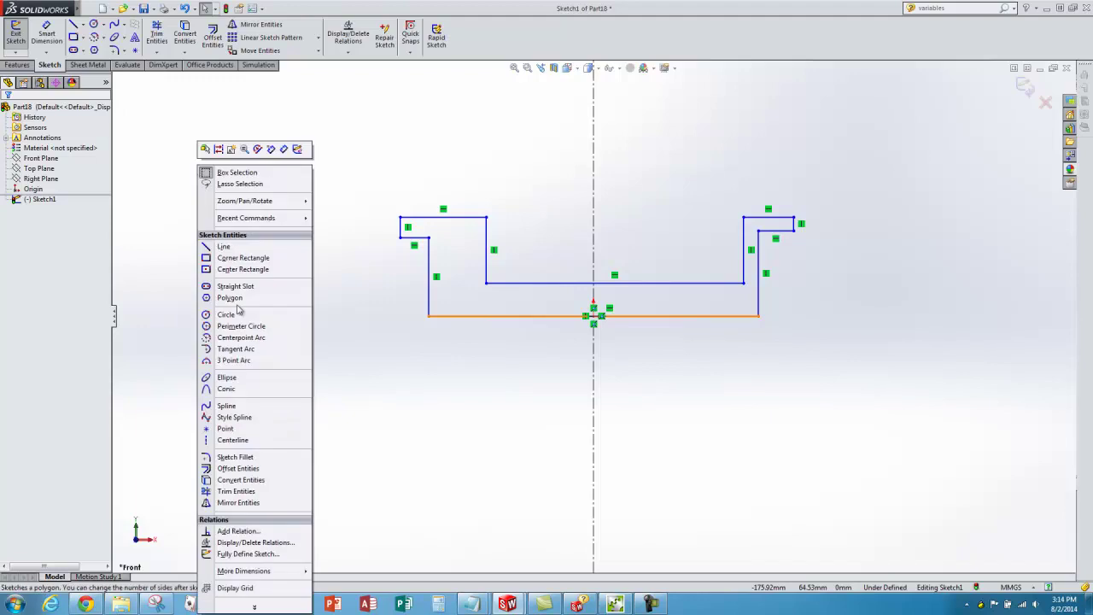
{"action": "left_click", "coordinate": [398, 292]}
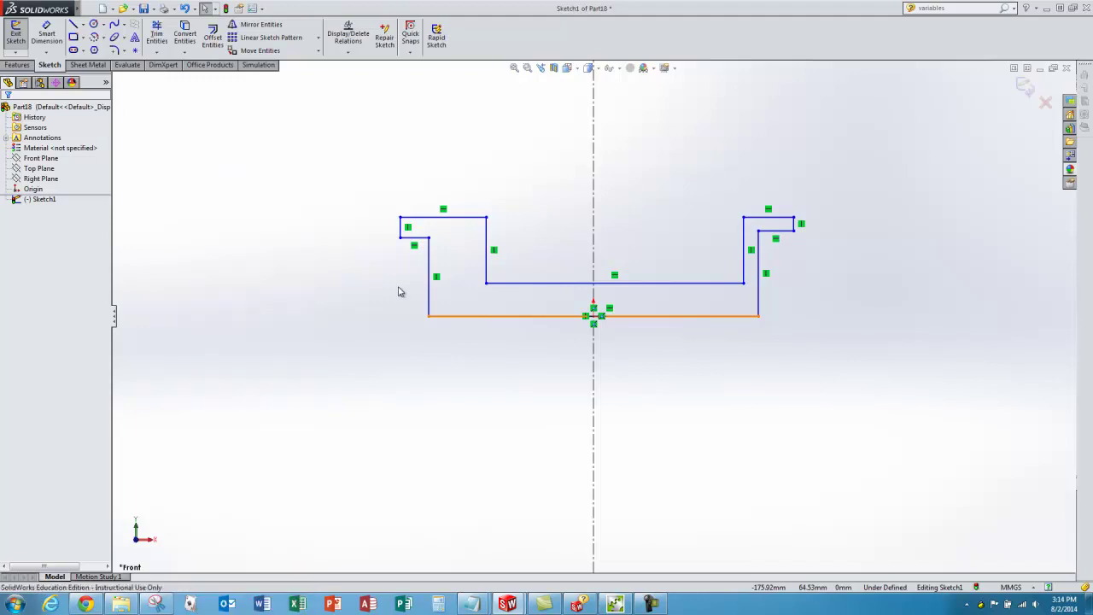
- Add a Symmetric relation between the two flanges' upper outer corners about the vertical centerline, and clear the selection
{"action": "left_click", "coordinate": [400, 218]}
{"action": "left_click", "coordinate": [794, 218]}
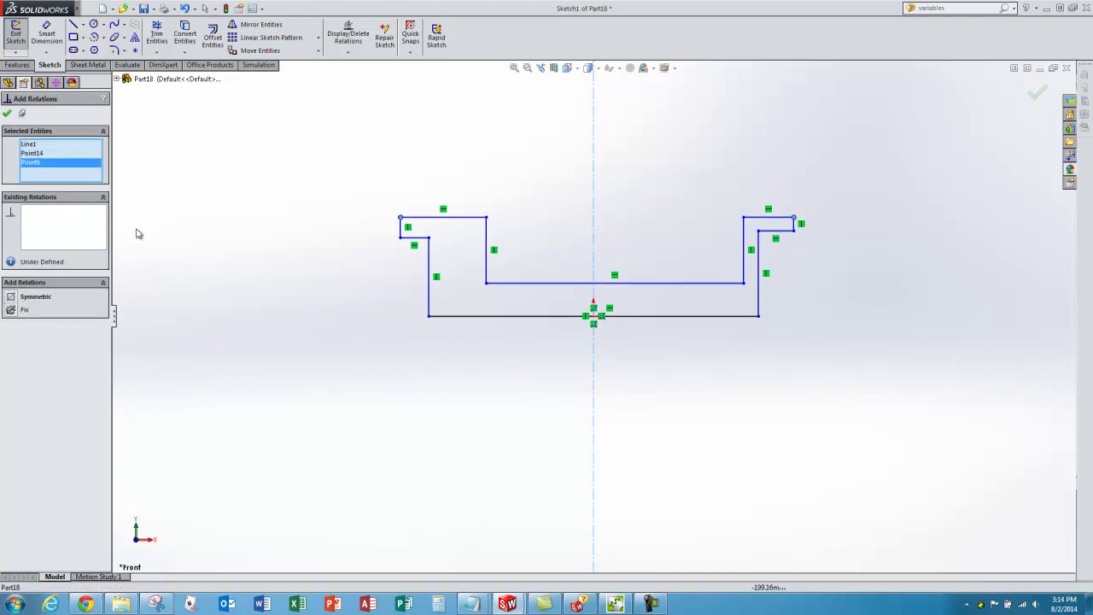
{"action": "left_click", "coordinate": [11, 299]}
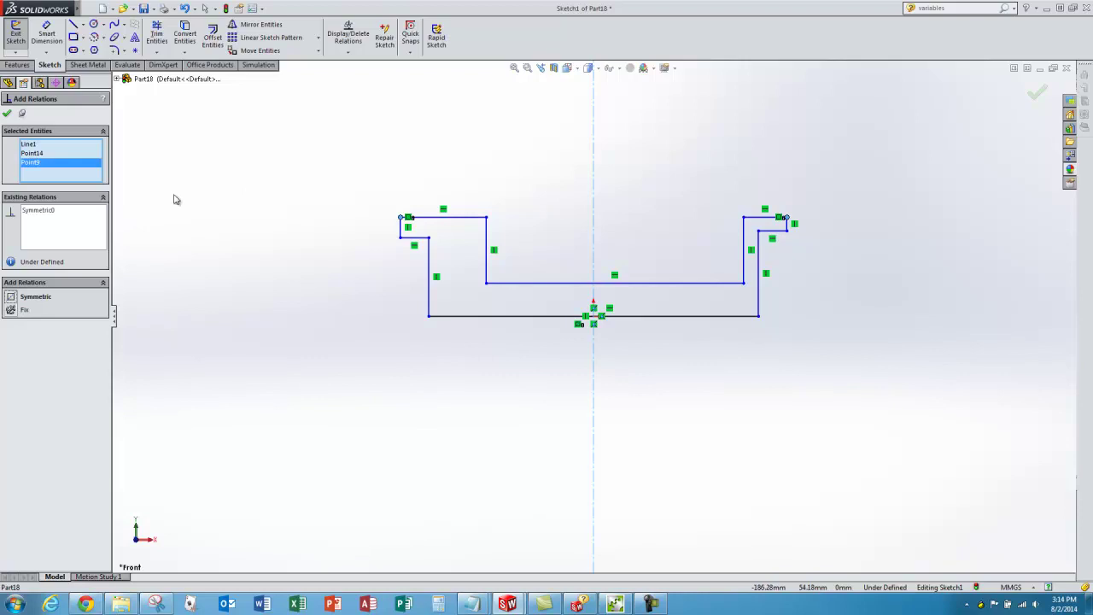
{"action": "right_click", "coordinate": [36, 156]}
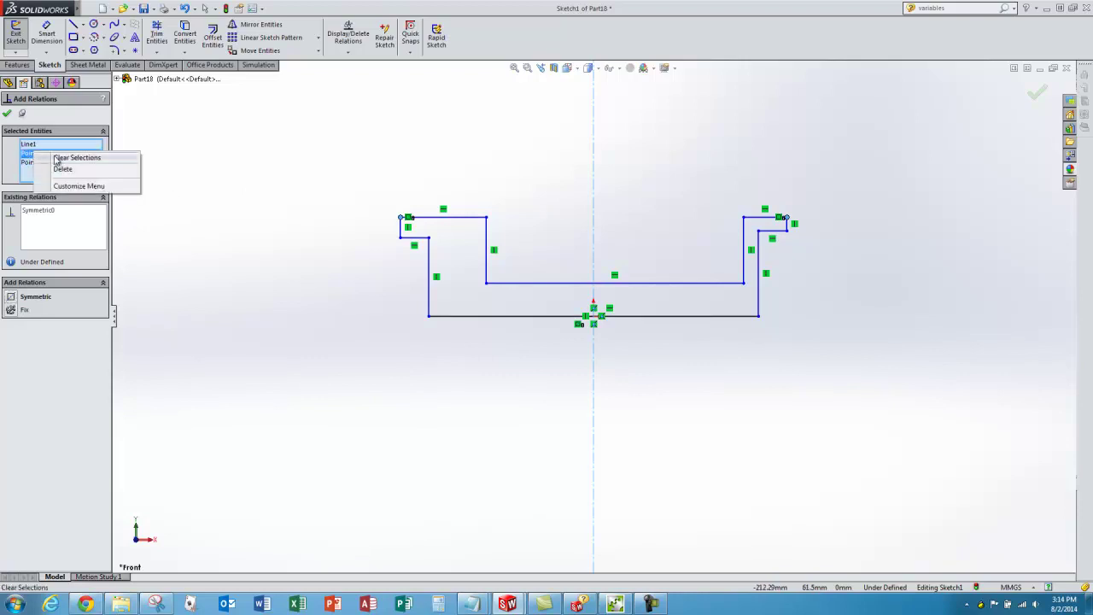
{"action": "left_click", "coordinate": [56, 159]}
- Make the upper endpoints of the two inner walls symmetric about the vertical centerline, and clear the selection
{"action": "left_click", "coordinate": [487, 220]}
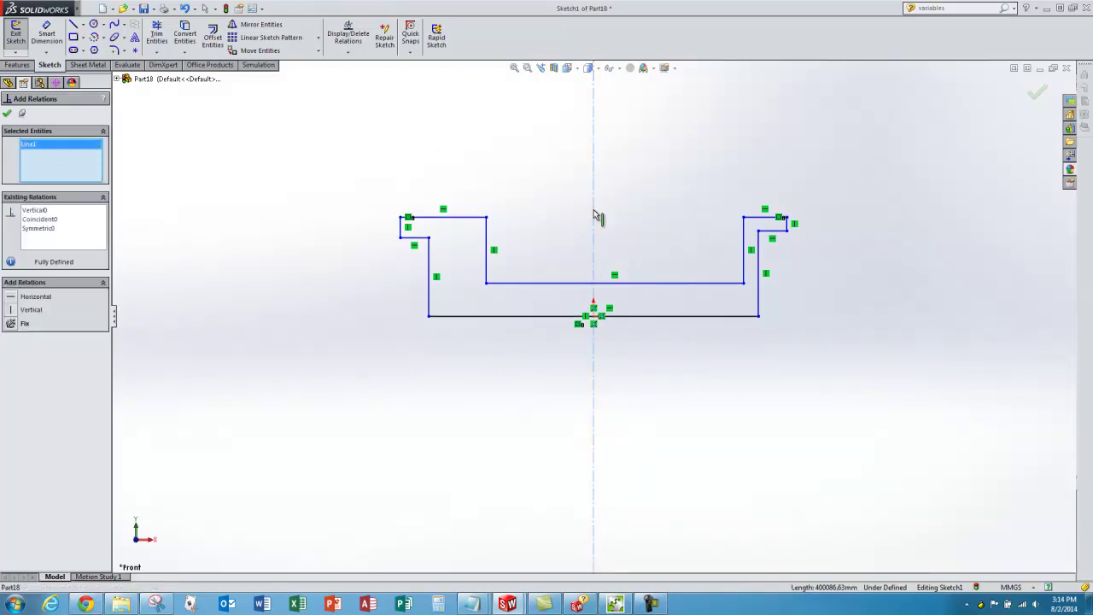
{"action": "left_click", "coordinate": [487, 218]}
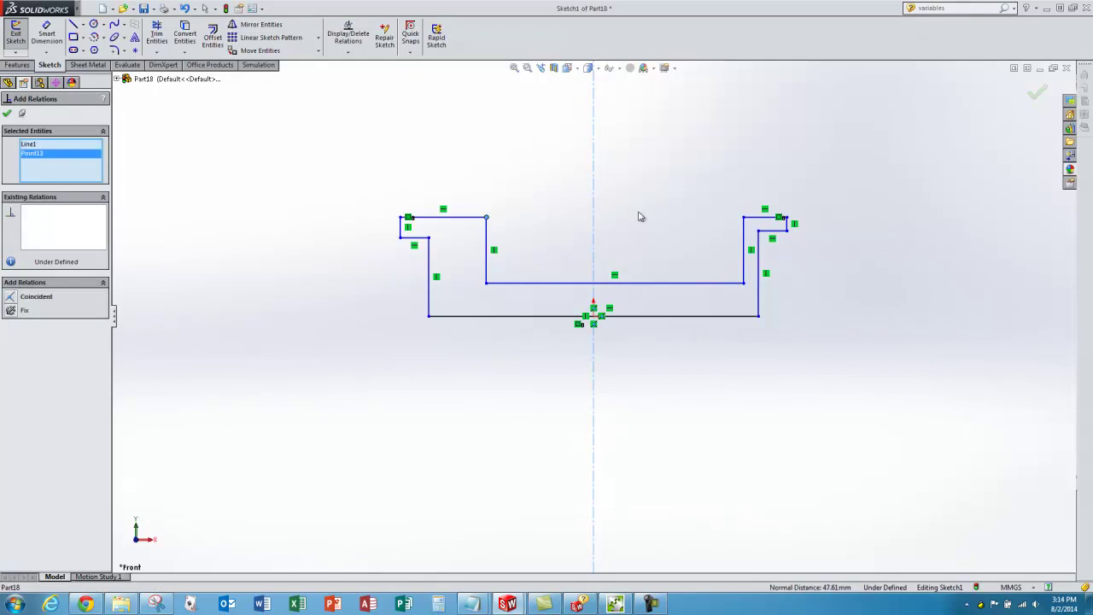
{"action": "left_click", "coordinate": [744, 218]}
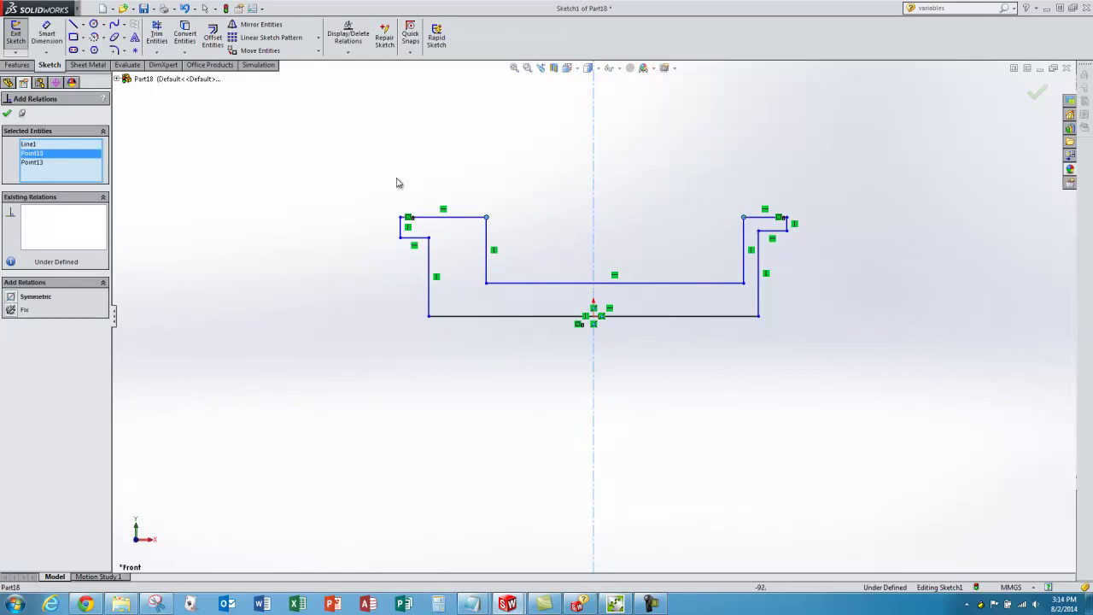
{"action": "left_click", "coordinate": [10, 297]}
{"action": "right_click", "coordinate": [68, 160]}
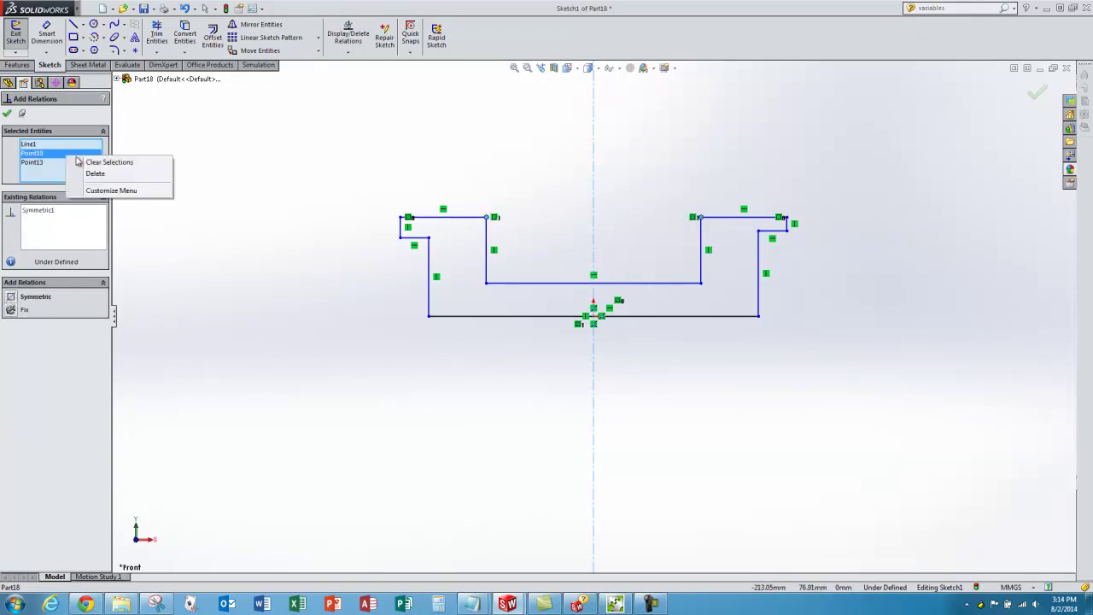
{"action": "left_click", "coordinate": [98, 163]}
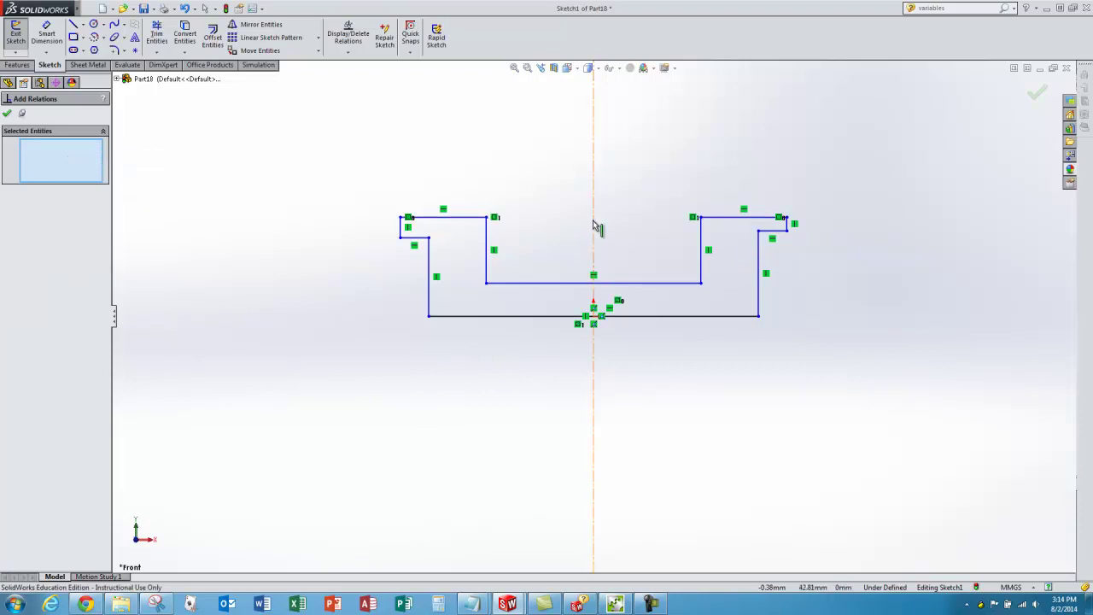
- Add a Symmetric relation between the base line's two endpoints about the centerline and finish adding relations
{"action": "left_click", "coordinate": [435, 305]}
{"action": "left_click", "coordinate": [428, 317]}
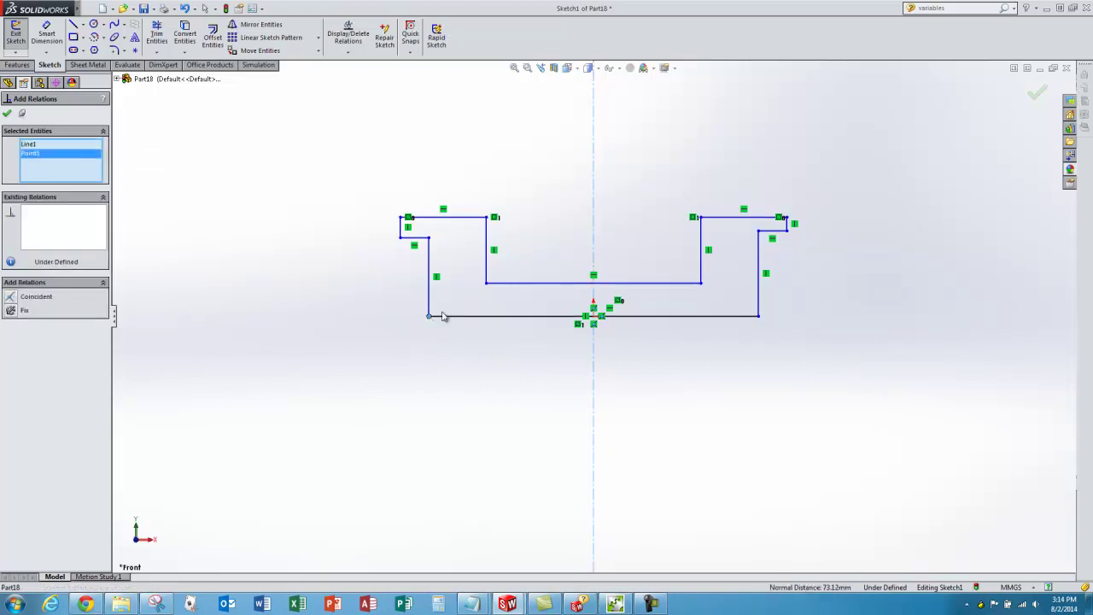
{"action": "left_click", "coordinate": [759, 316]}
{"action": "left_click", "coordinate": [14, 299]}
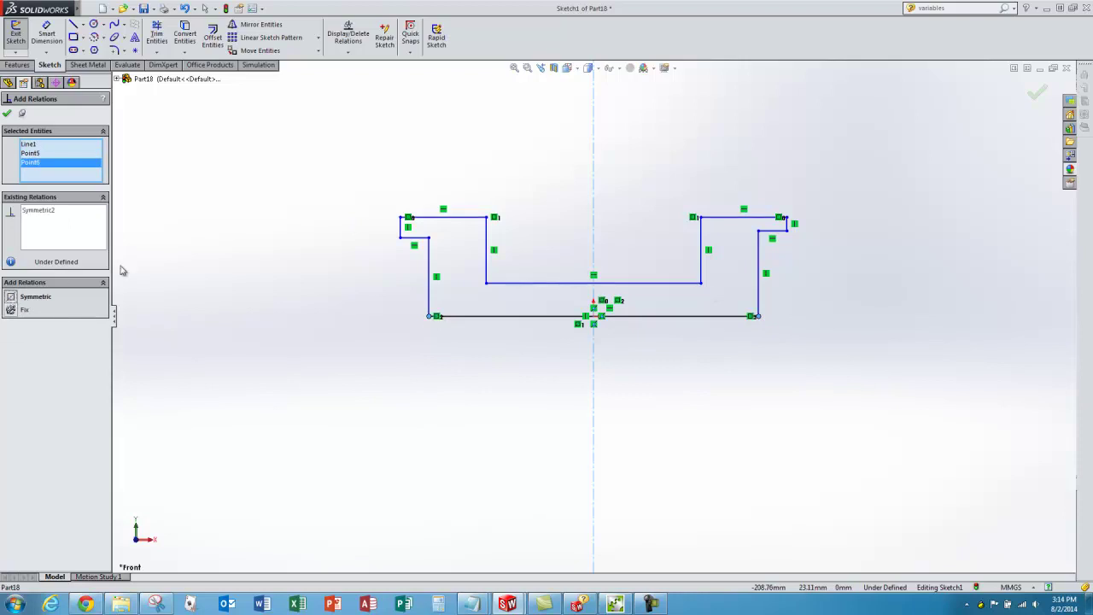
{"action": "left_click", "coordinate": [7, 115]}
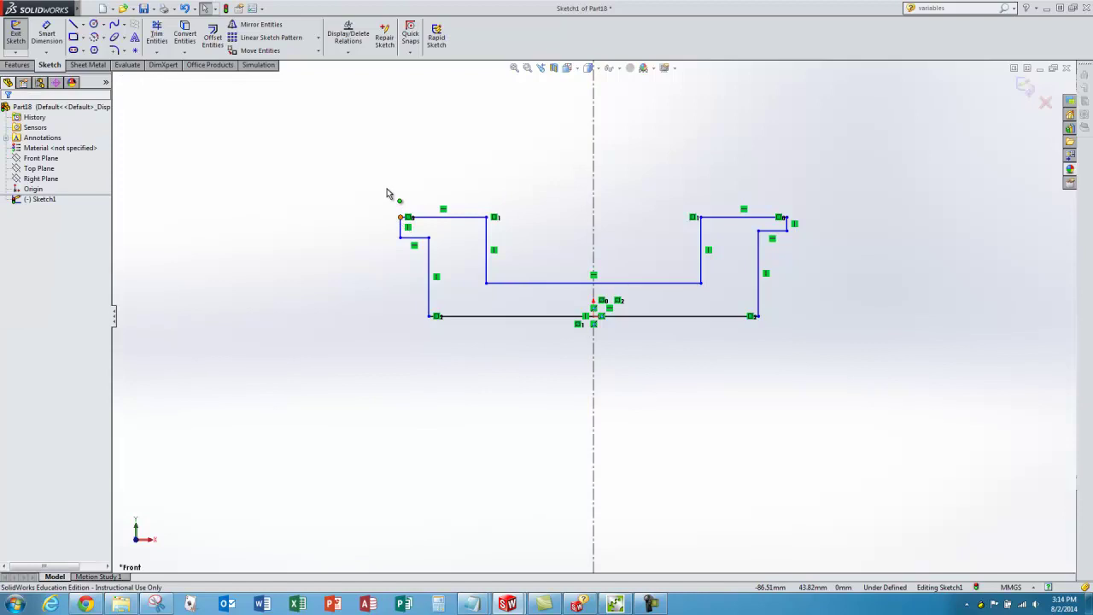
- Move the left flange's upper outer corner to about X -95, Y 50 mm and its lower inner corner to about X -56, Y 30 mm
{"action": "mouse_move", "coordinate": [385, 193]}
{"action": "left_mouse_down"}
{"action": "mouse_move", "coordinate": [374, 200]}
{"action": "mouse_move", "coordinate": [381, 208]}
{"action": "left_mouse_up"}
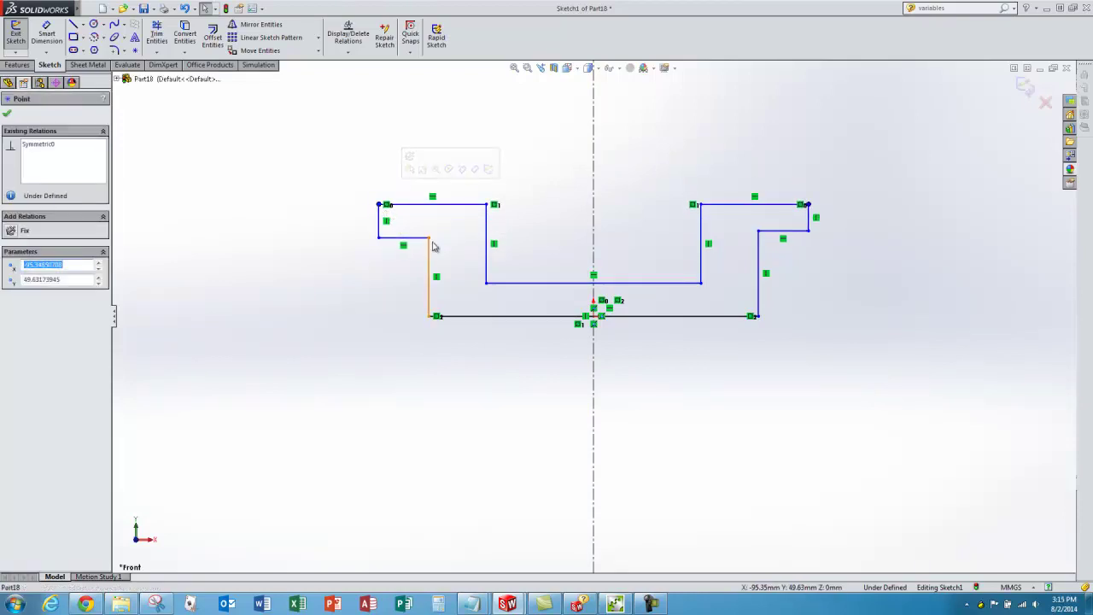
{"action": "mouse_move", "coordinate": [432, 243]}
{"action": "left_mouse_down"}
{"action": "mouse_move", "coordinate": [466, 245]}
{"action": "mouse_move", "coordinate": [466, 223]}
{"action": "mouse_move", "coordinate": [469, 273]}
{"action": "mouse_move", "coordinate": [469, 227]}
{"action": "mouse_move", "coordinate": [470, 250]}
{"action": "left_mouse_up"}
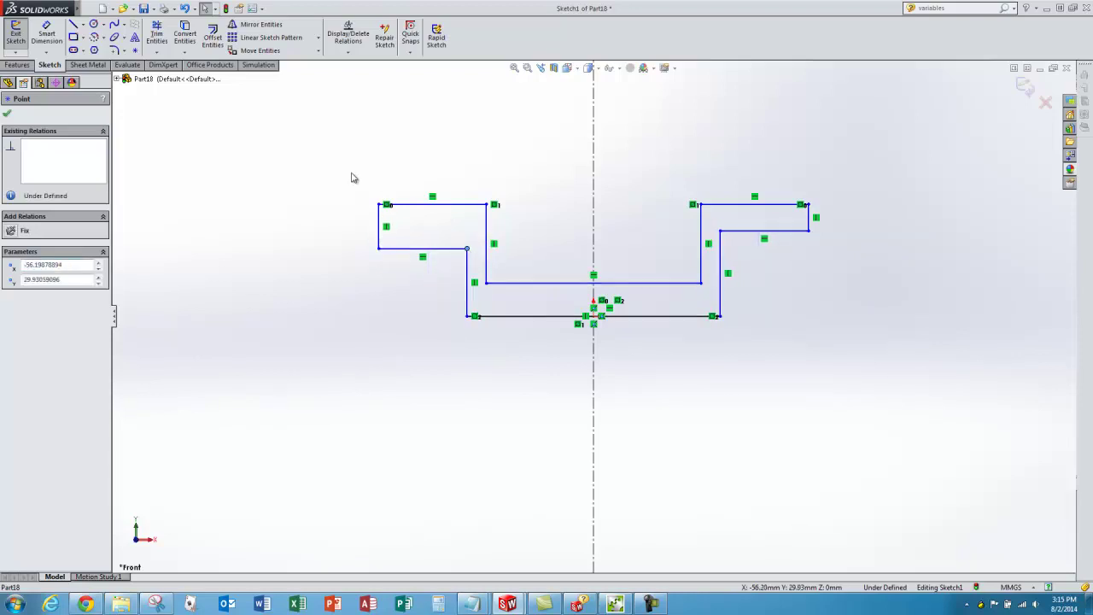
{"action": "left_click", "coordinate": [341, 200]}
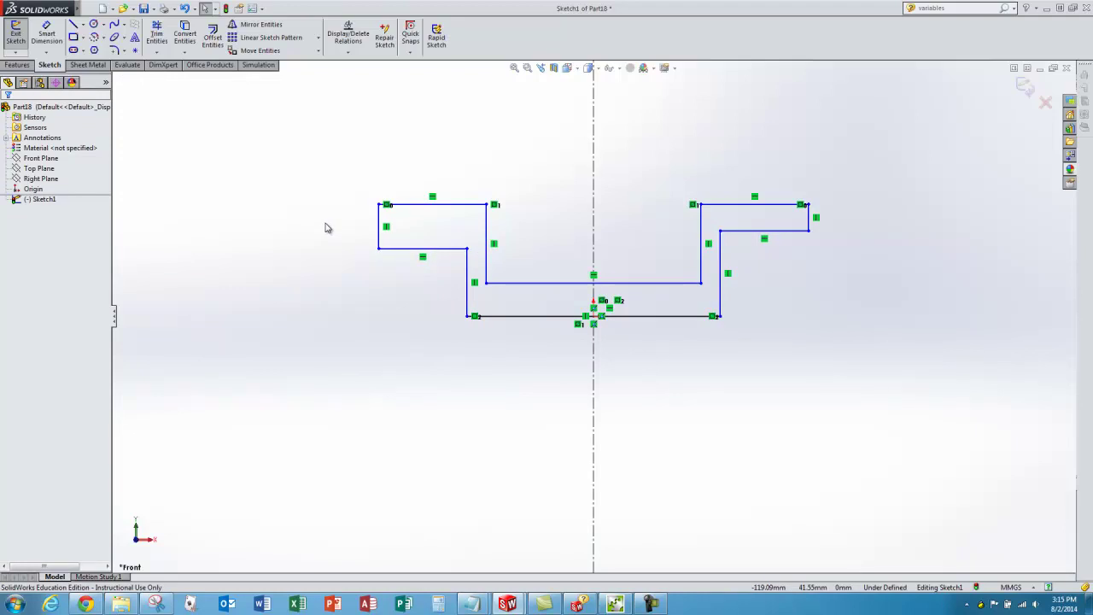
- Add a Collinear relation between the underside lines of the left and right flanges
{"action": "right_click", "coordinate": [324, 228]}
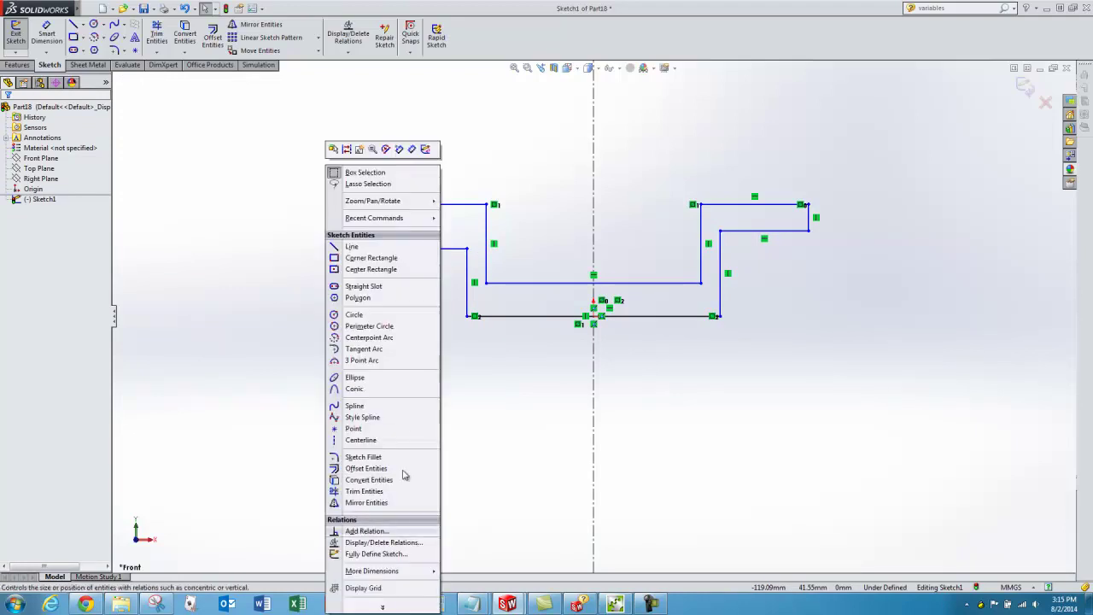
{"action": "key", "text": "Escape"}
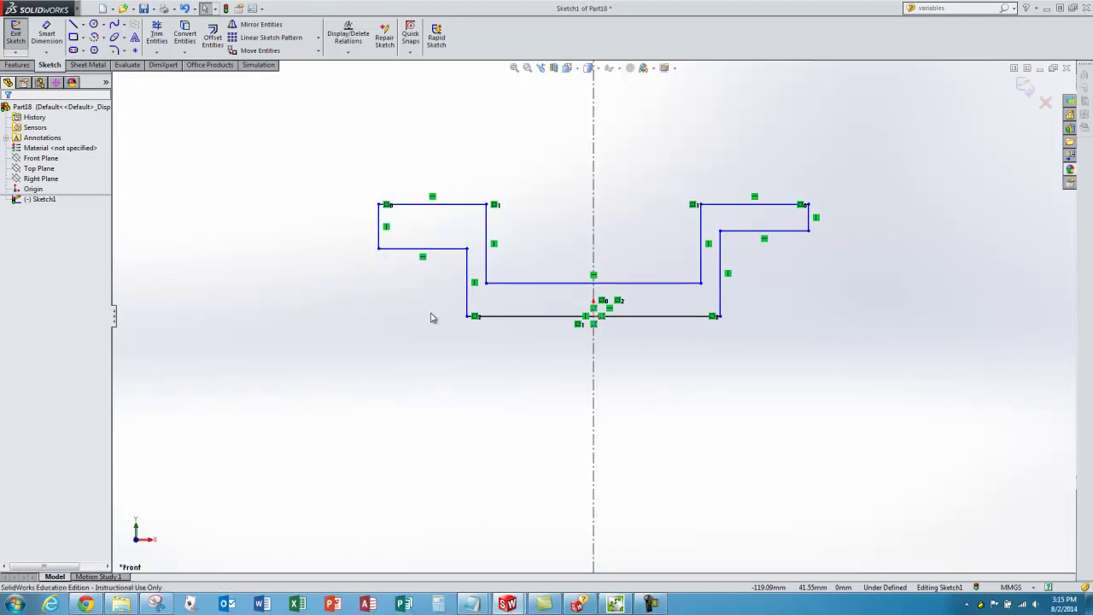
{"action": "left_click", "coordinate": [442, 250]}
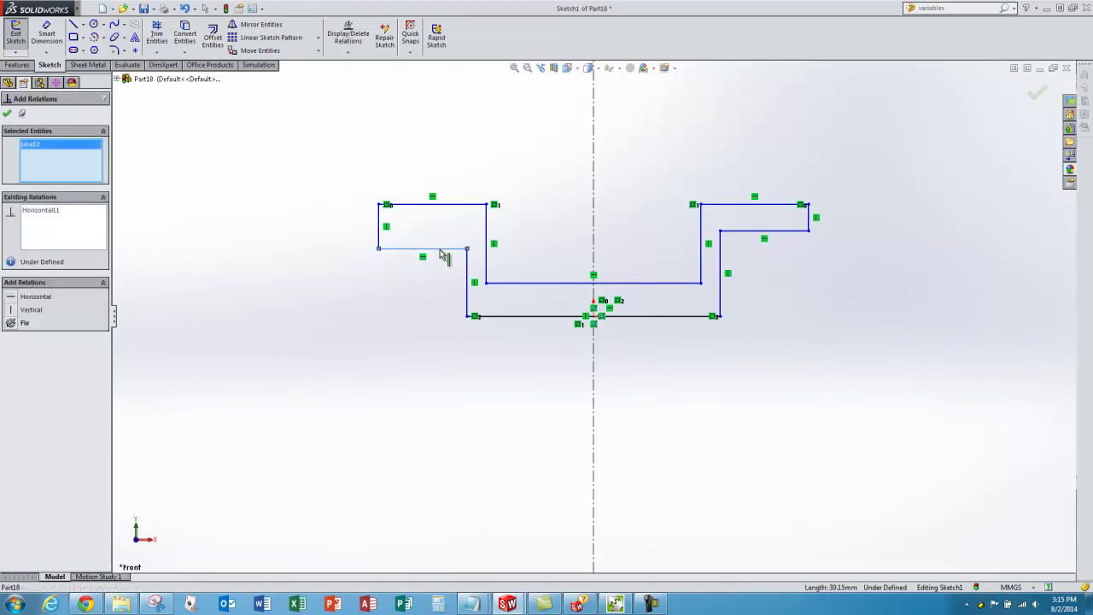
{"action": "left_click", "coordinate": [768, 233]}
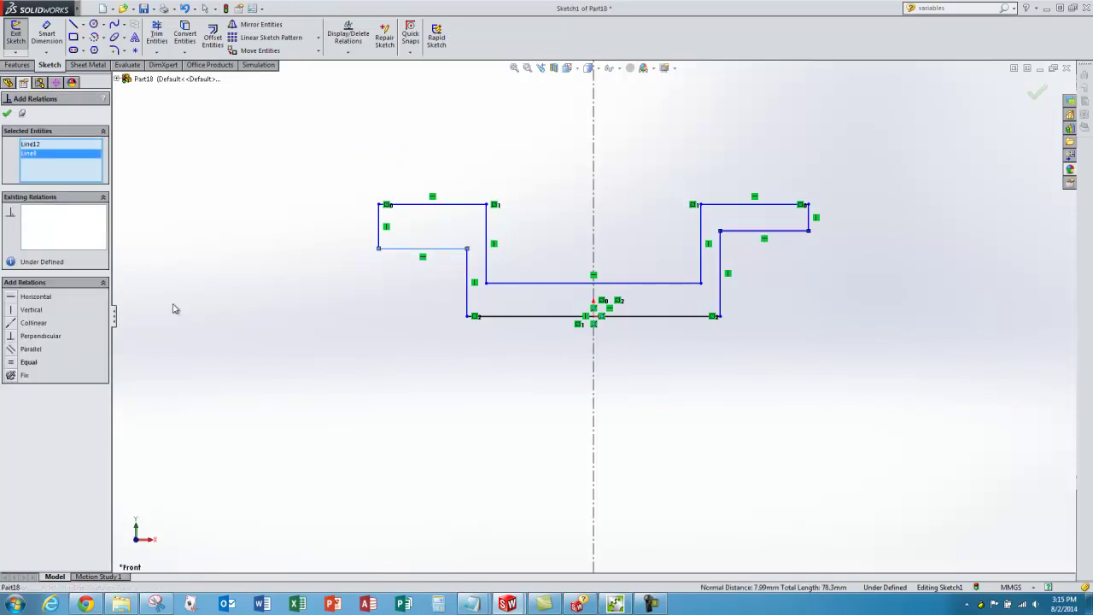
{"action": "left_click", "coordinate": [49, 322]}
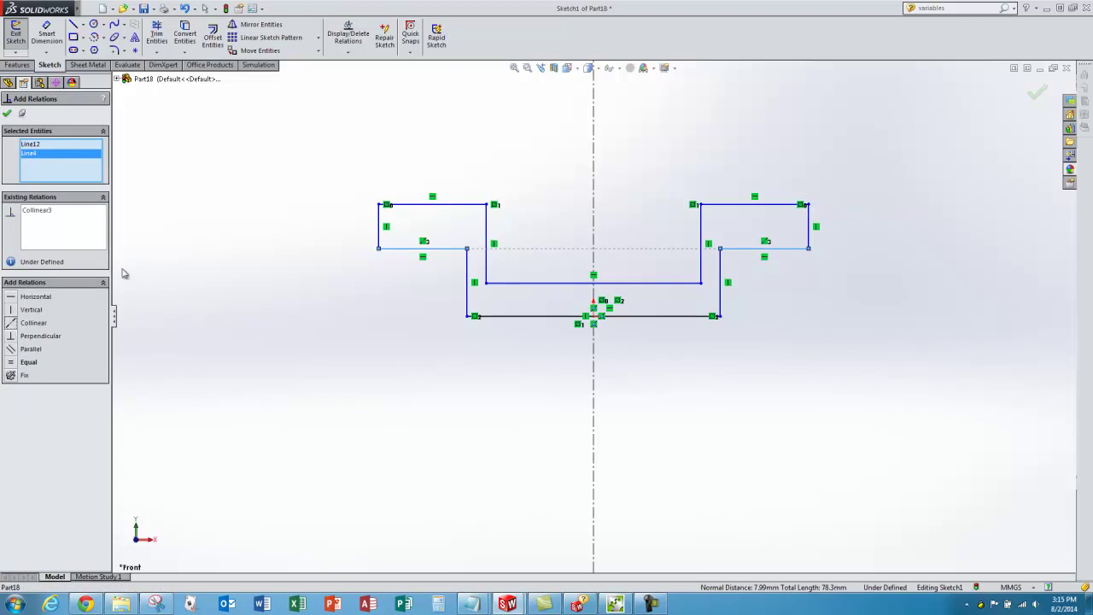
{"action": "left_click", "coordinate": [7, 115]}
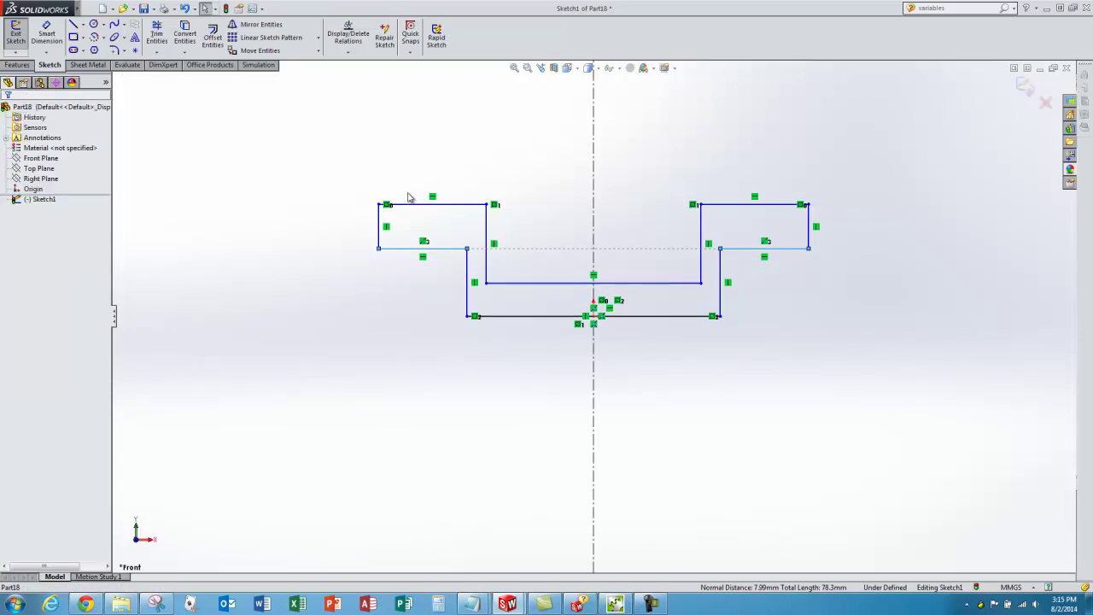
- Dimension the profile's overall width between the flanges' outer vertical edges as 35 mm
{"action": "left_click", "coordinate": [49, 36]}
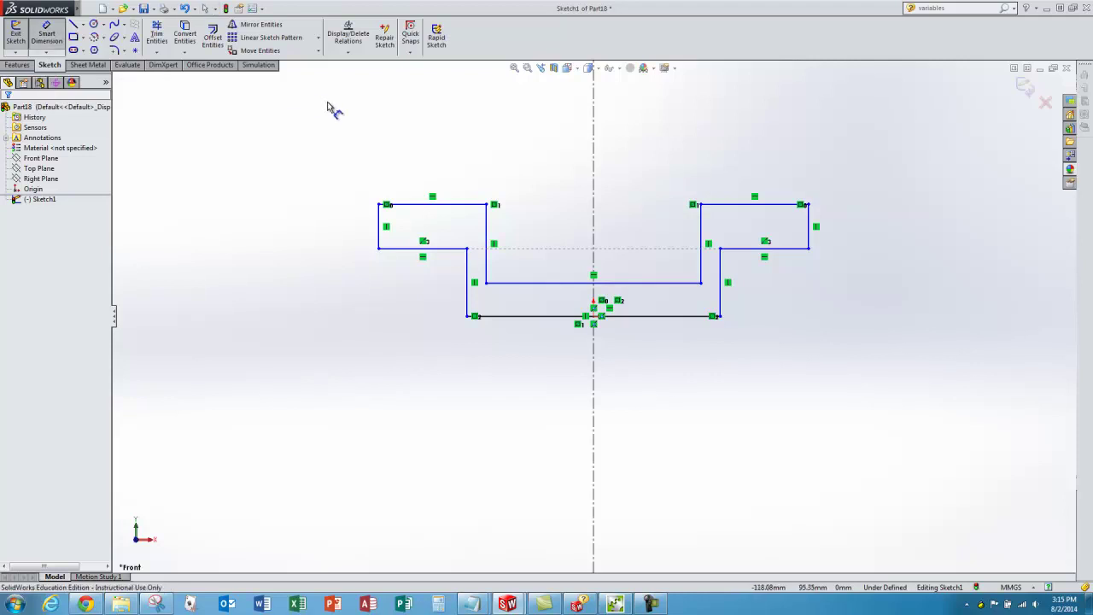
{"action": "left_click", "coordinate": [378, 223]}
{"action": "left_click", "coordinate": [811, 224]}
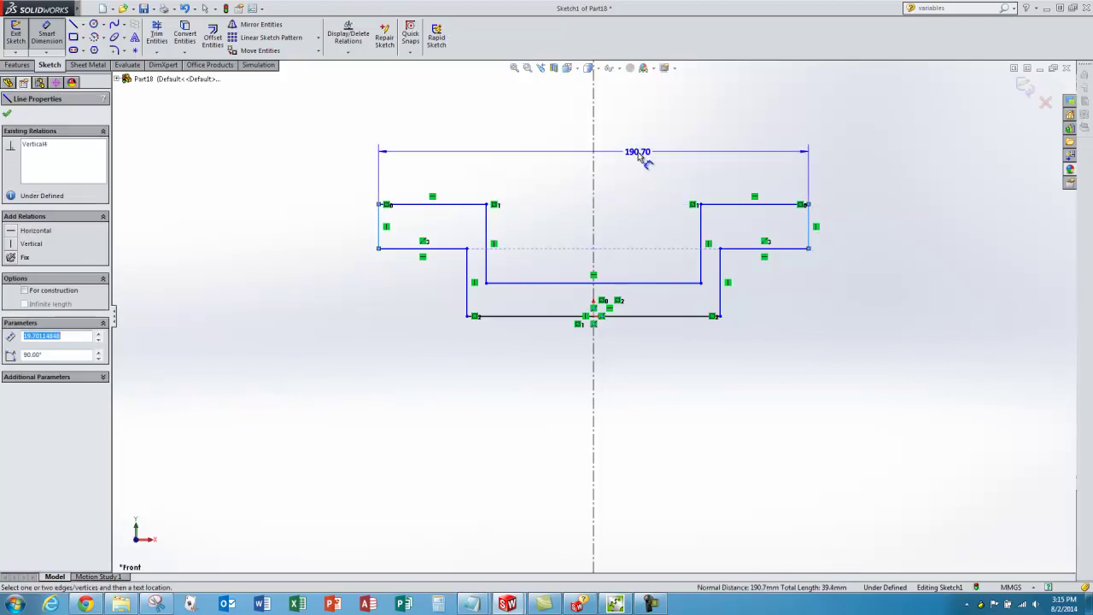
{"action": "left_click", "coordinate": [638, 156]}
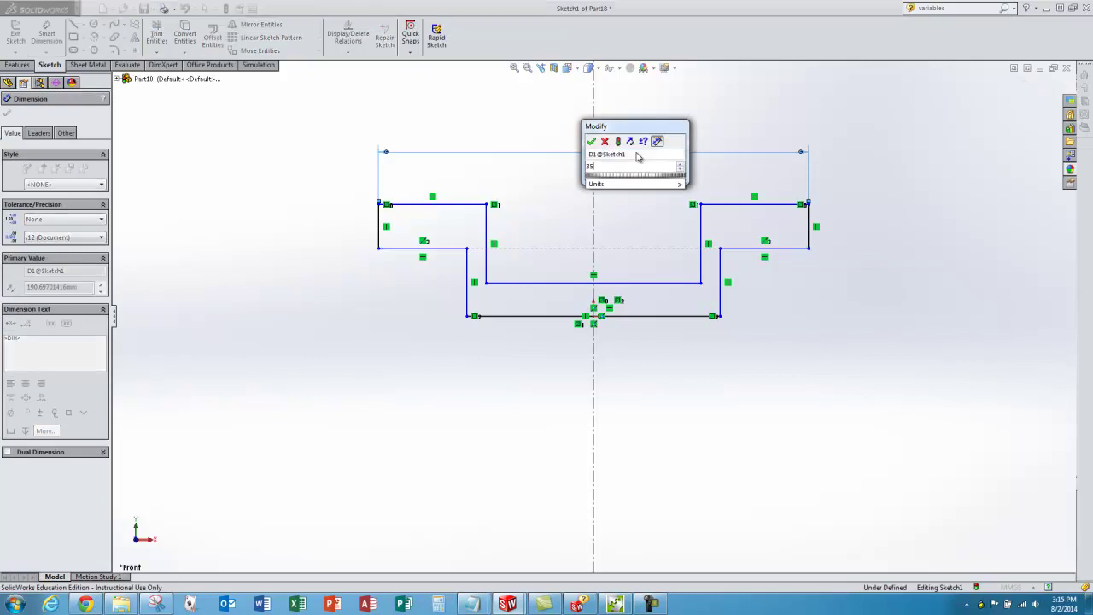
{"action": "key", "text": "Return"}
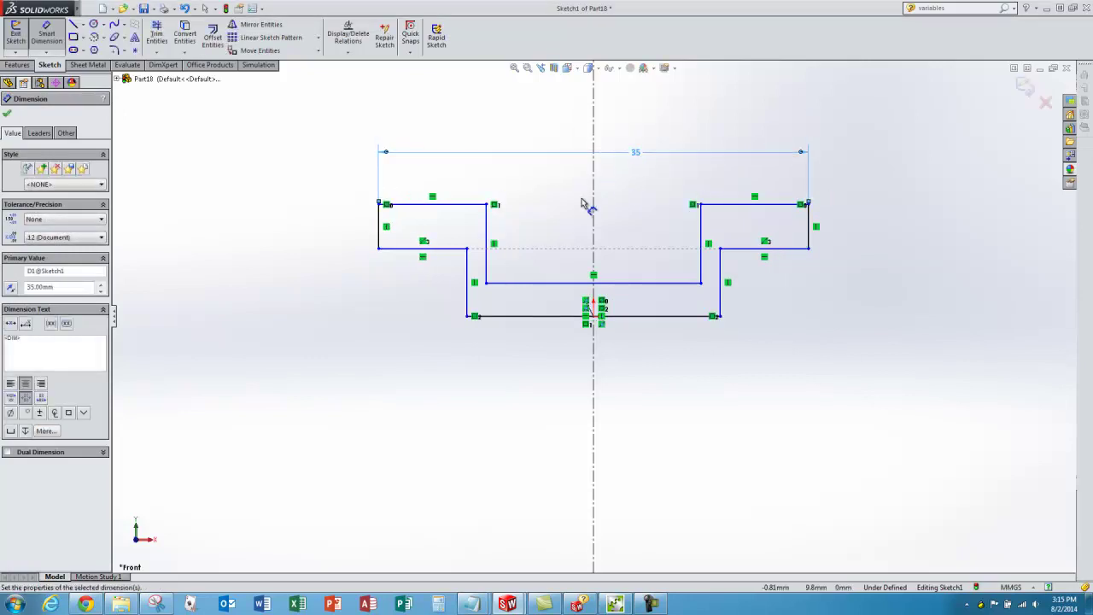
- Dimension the channel's base width between the two outer walls as 27 mm
{"action": "left_click", "coordinate": [475, 305]}
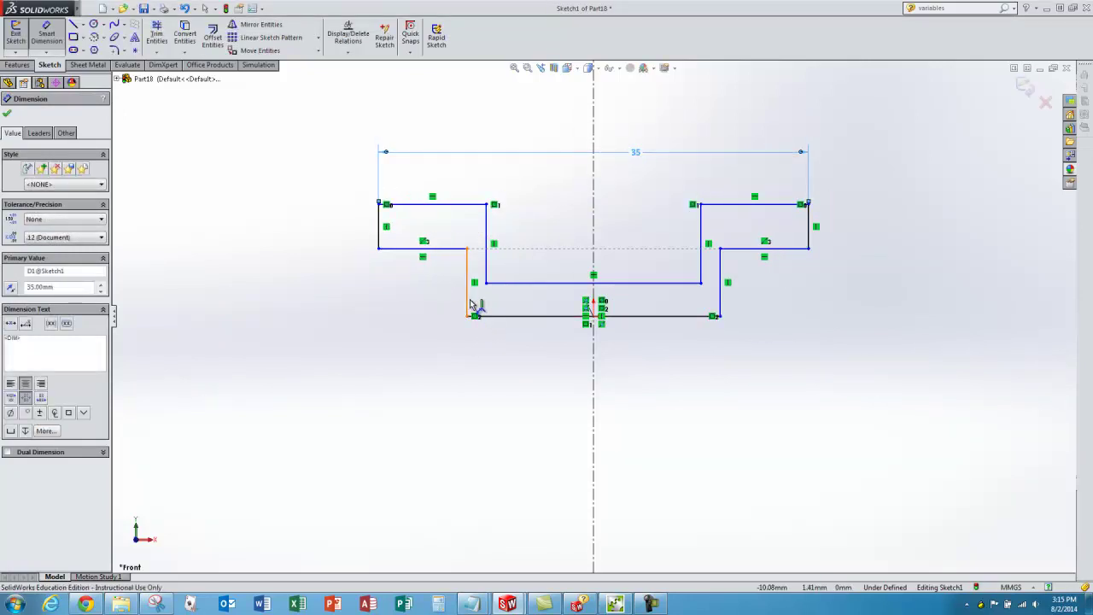
{"action": "left_click", "coordinate": [721, 305]}
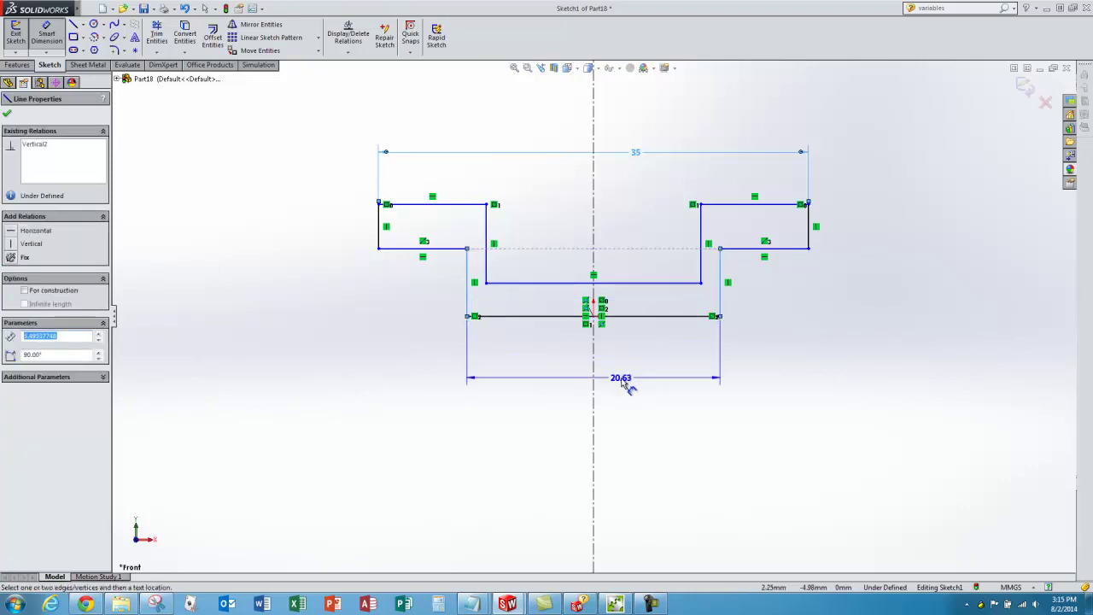
{"action": "left_click", "coordinate": [628, 387]}
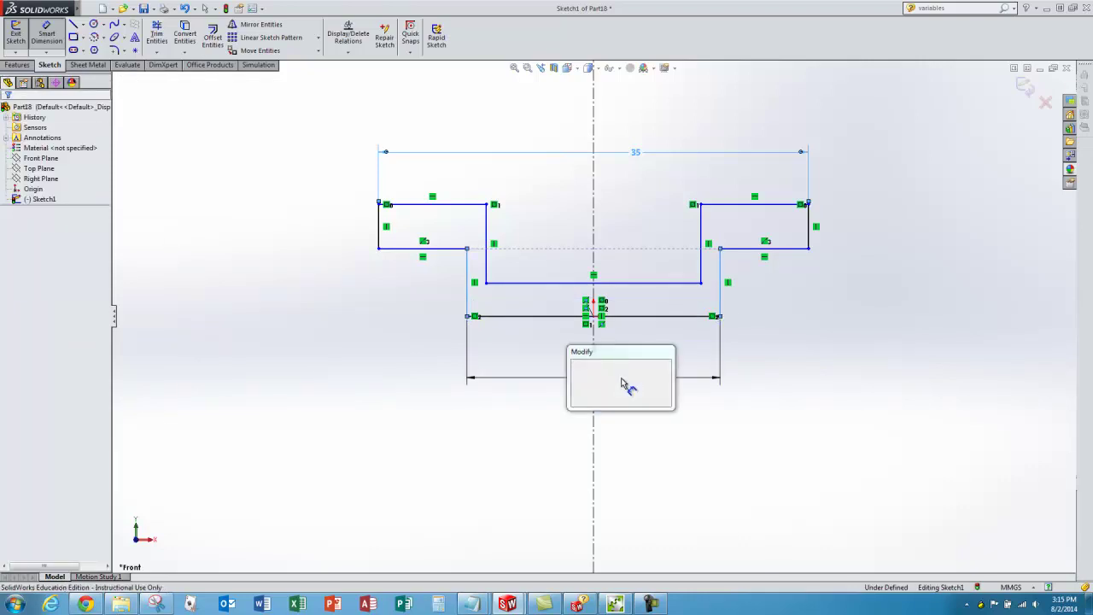
{"action": "type", "text": "27"}
{"action": "key", "text": "Return"}
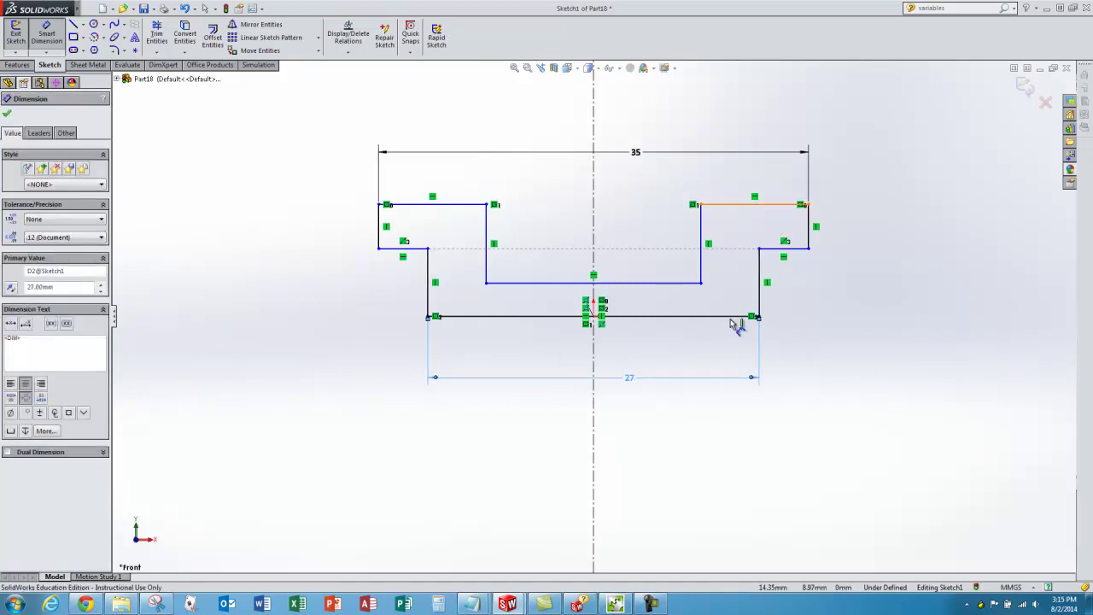
- Dimension the overall height from the base line to the right flange's top line as 7.5 mm
{"action": "left_click", "coordinate": [732, 319]}
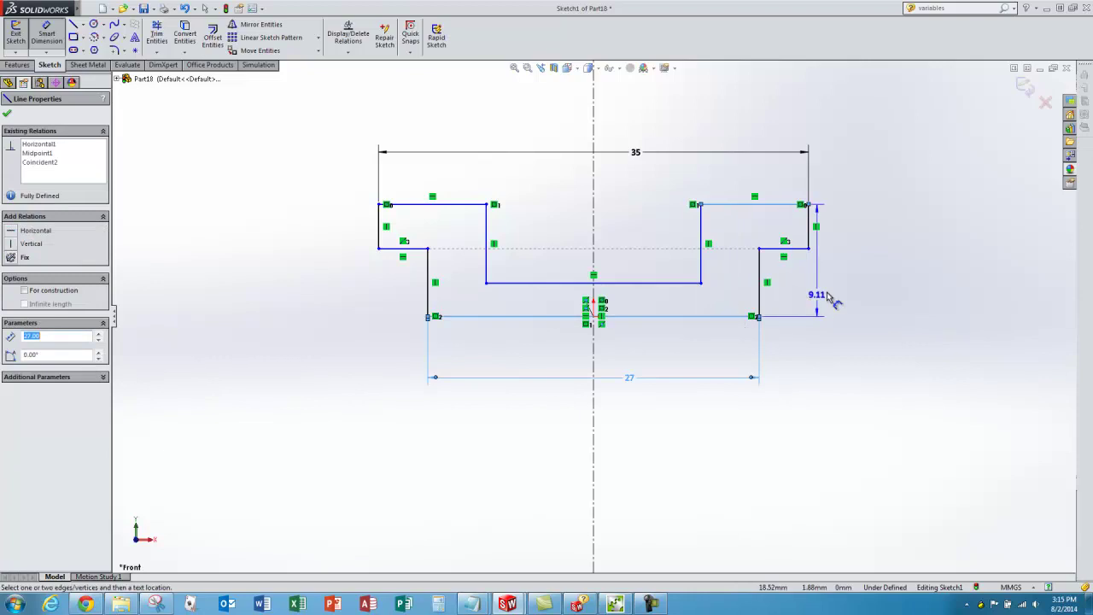
{"action": "left_click", "coordinate": [884, 273]}
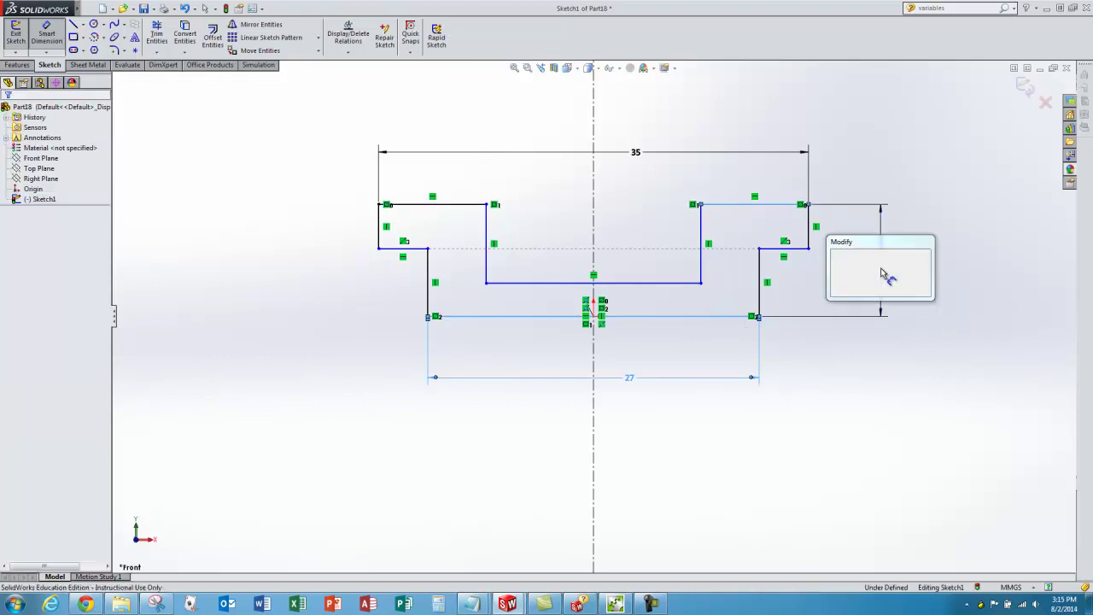
{"action": "type", "text": "7.5"}
{"action": "key", "text": "Return"}
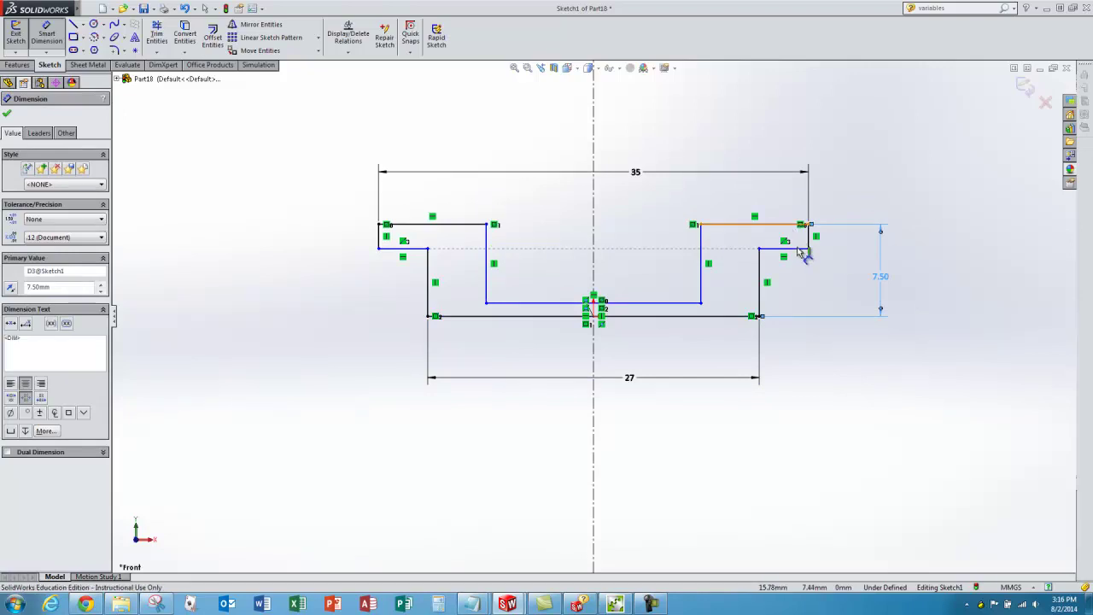
- Dimension the right flange's thickness between its top and underside lines as 1 mm
{"action": "left_click", "coordinate": [807, 244]}
{"action": "left_click", "coordinate": [845, 241]}
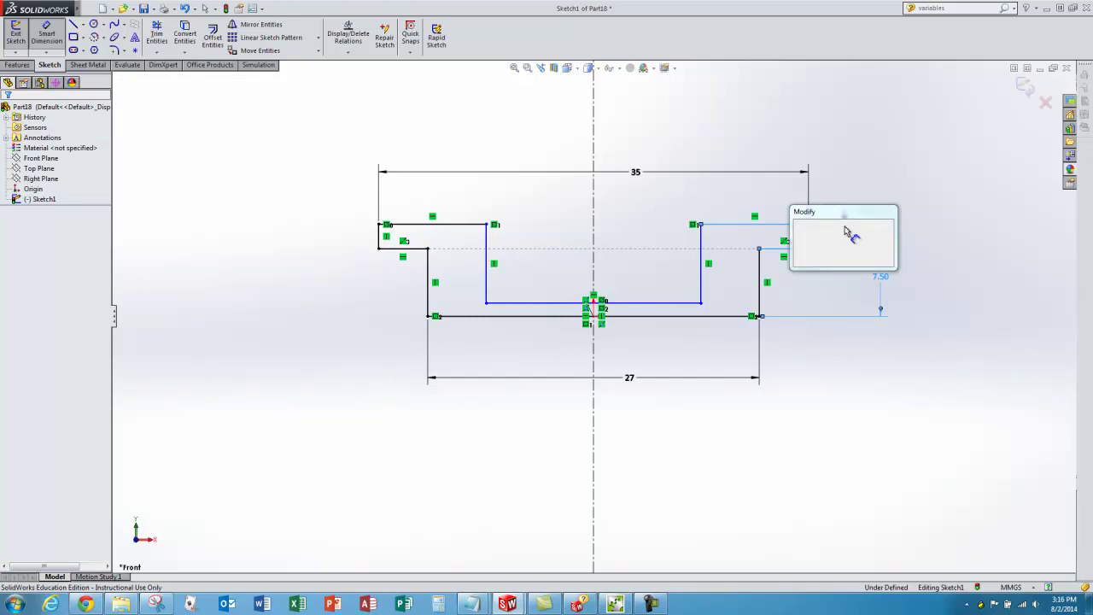
{"action": "type", "text": "2.00662252mm"}
{"action": "key", "text": "Return"}
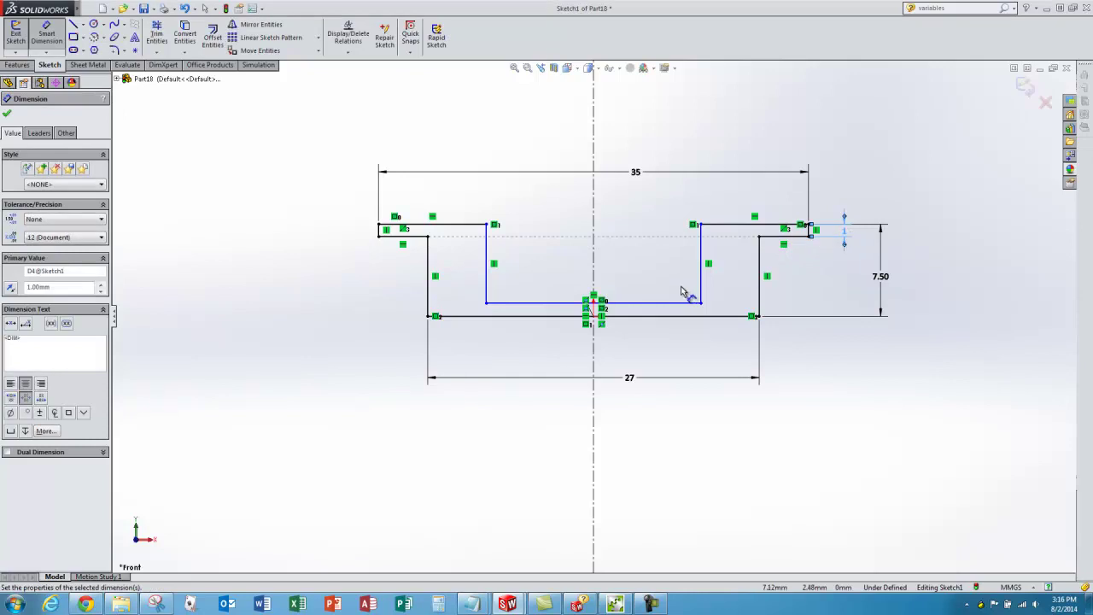
- Dimension the right wall's thickness between its inner and outer vertical lines as 1 mm
{"action": "left_click", "coordinate": [758, 309]}
{"action": "left_click", "coordinate": [742, 348]}
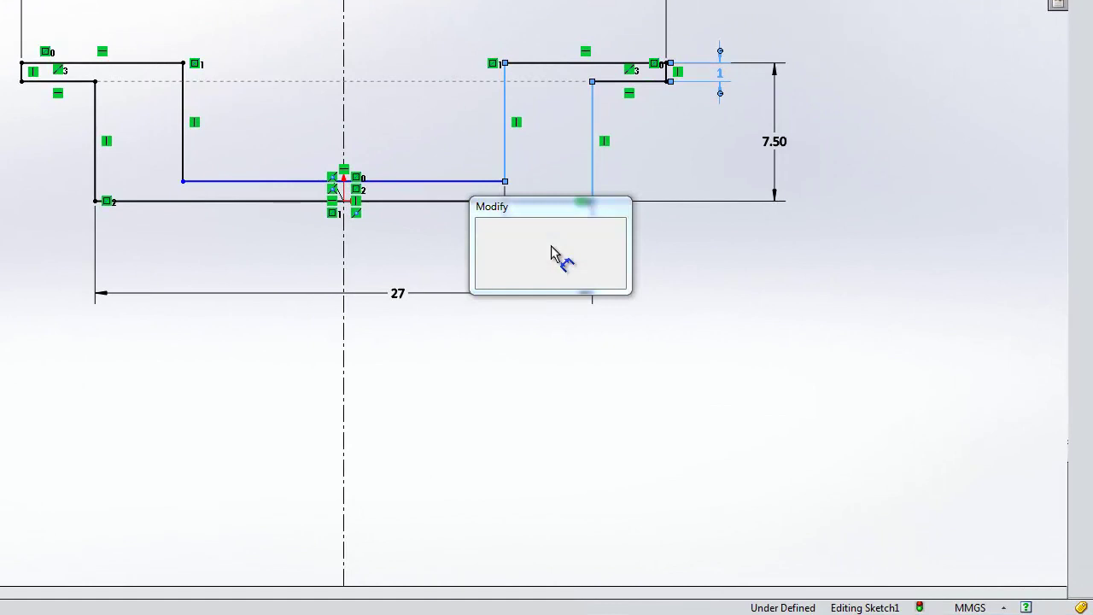
{"action": "key", "text": "Return"}
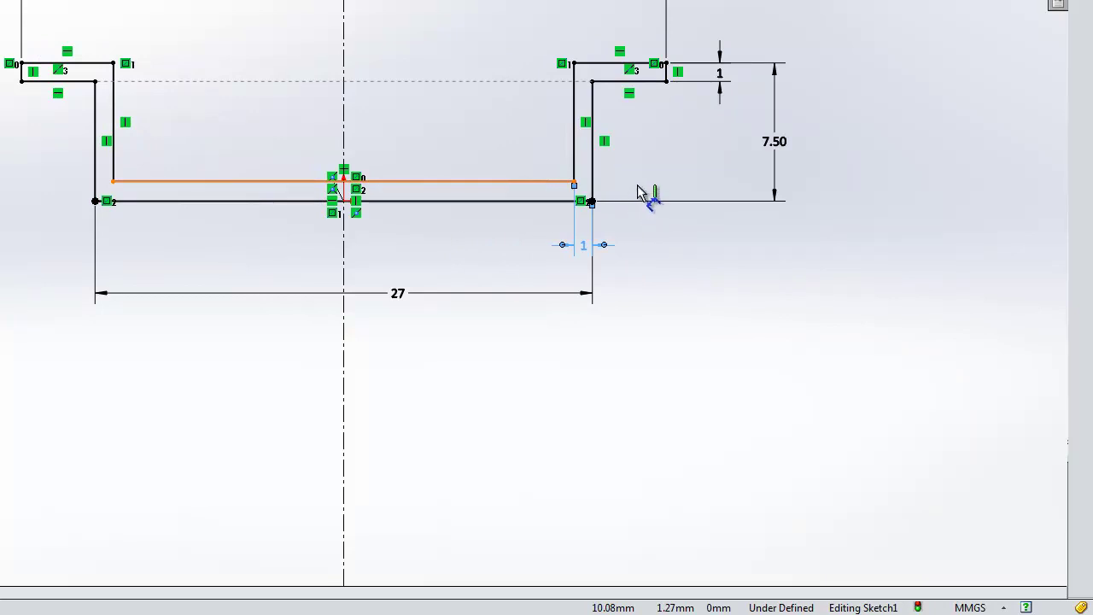
- Dimension the base's thickness between its inner and outer horizontal lines as 1 mm and close the sketch
{"action": "left_click", "coordinate": [517, 181]}
{"action": "left_click", "coordinate": [519, 200]}
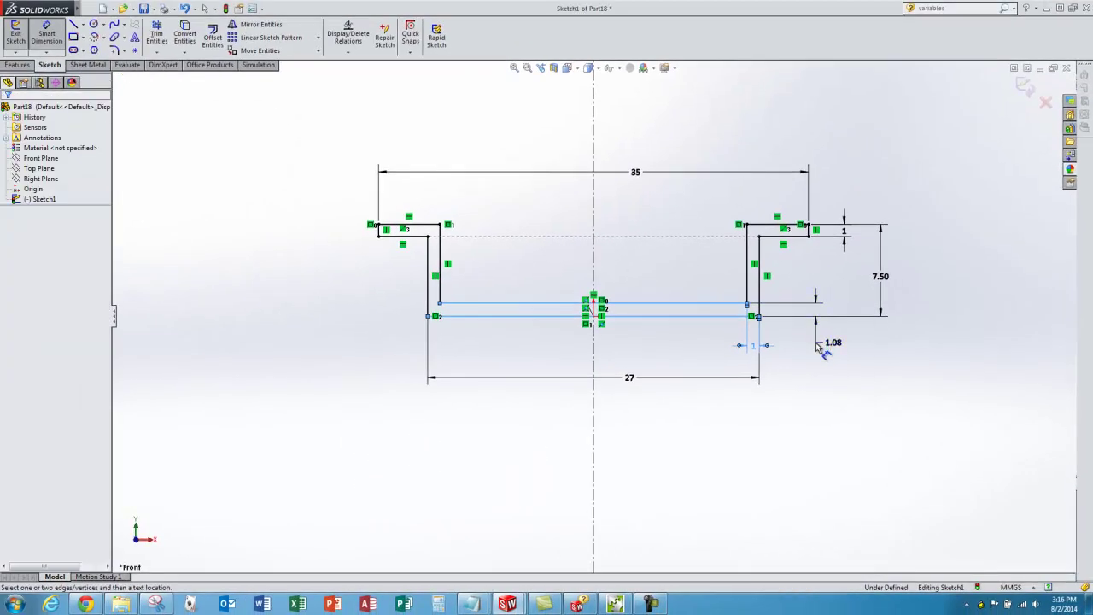
{"action": "left_click", "coordinate": [818, 345]}
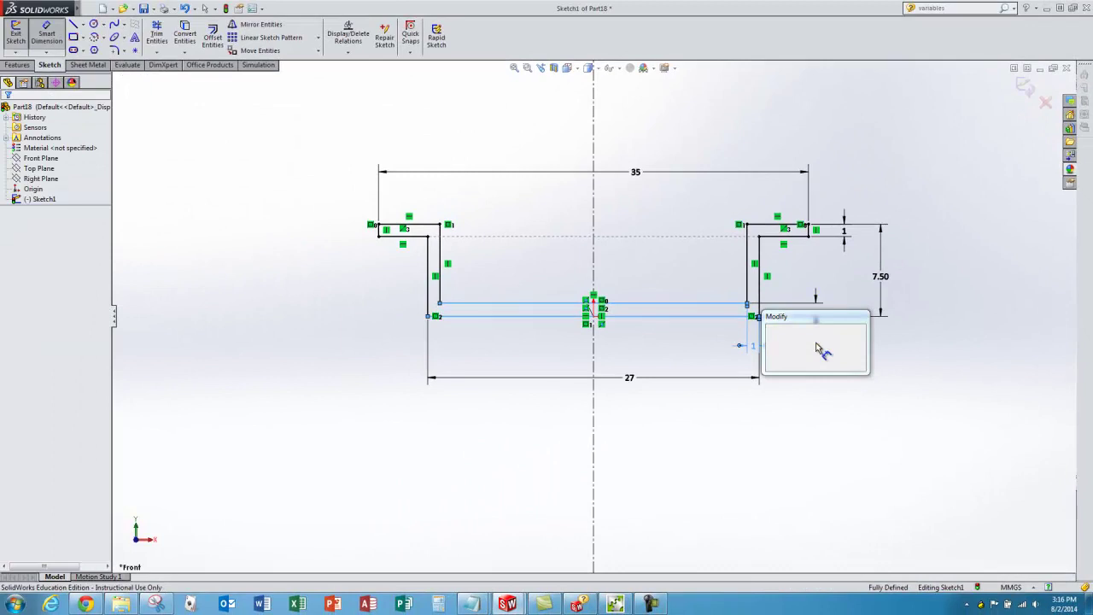
{"action": "type", "text": "1"}
{"action": "key", "text": "Return"}
{"action": "left_click", "coordinate": [728, 121]}
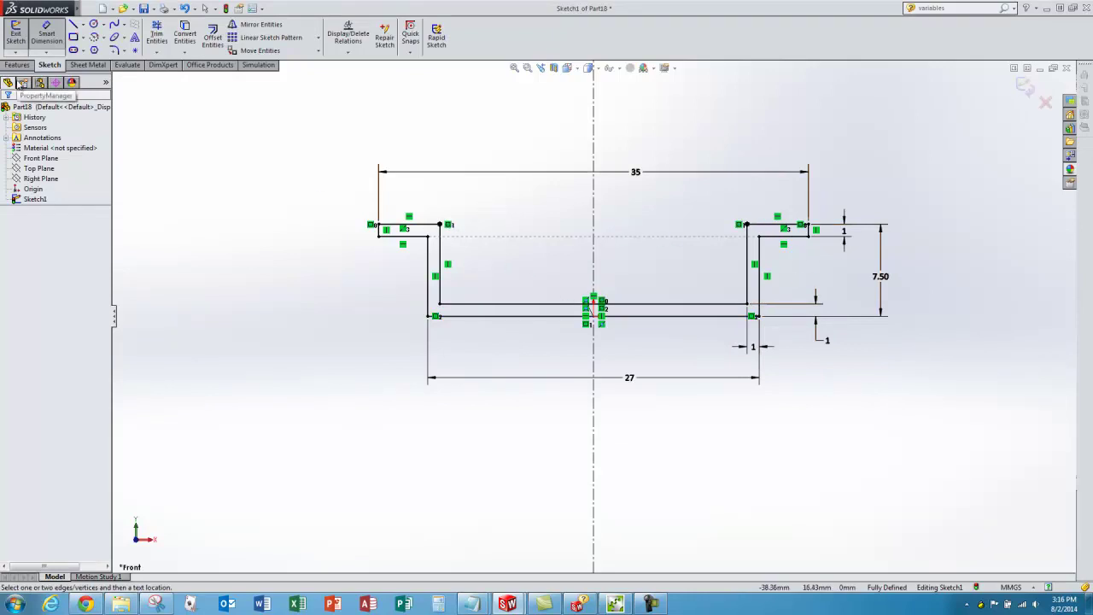
{"action": "left_click", "coordinate": [15, 34]}
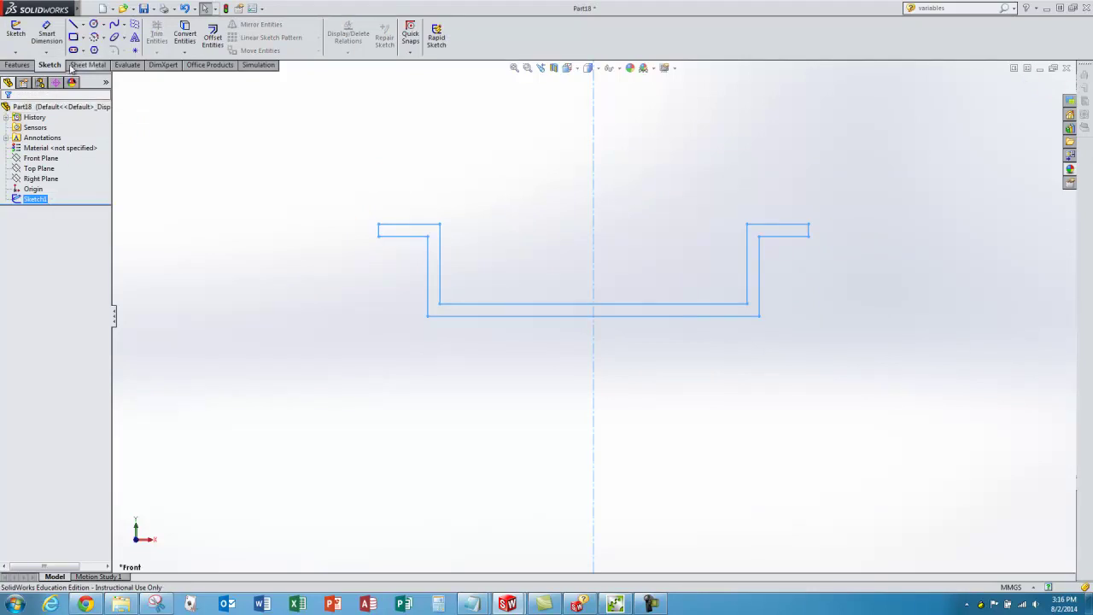
- Extrude the channel profile as a solid with a Mid Plane end condition and a depth of 200 mm
{"action": "left_click", "coordinate": [17, 65]}
{"action": "left_click", "coordinate": [17, 48]}
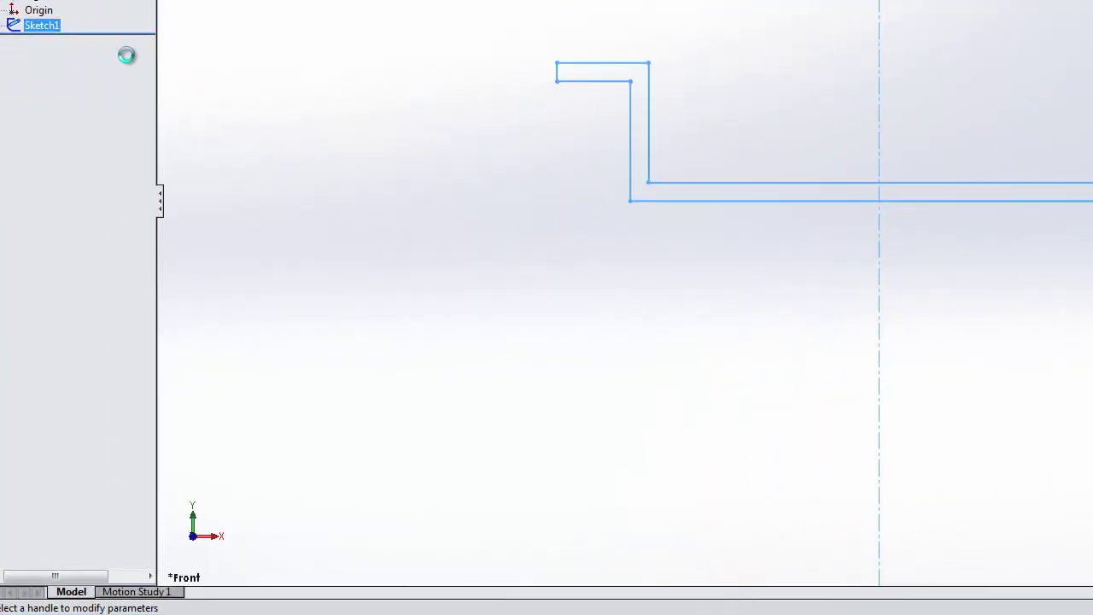
{"action": "type", "text": "200"}
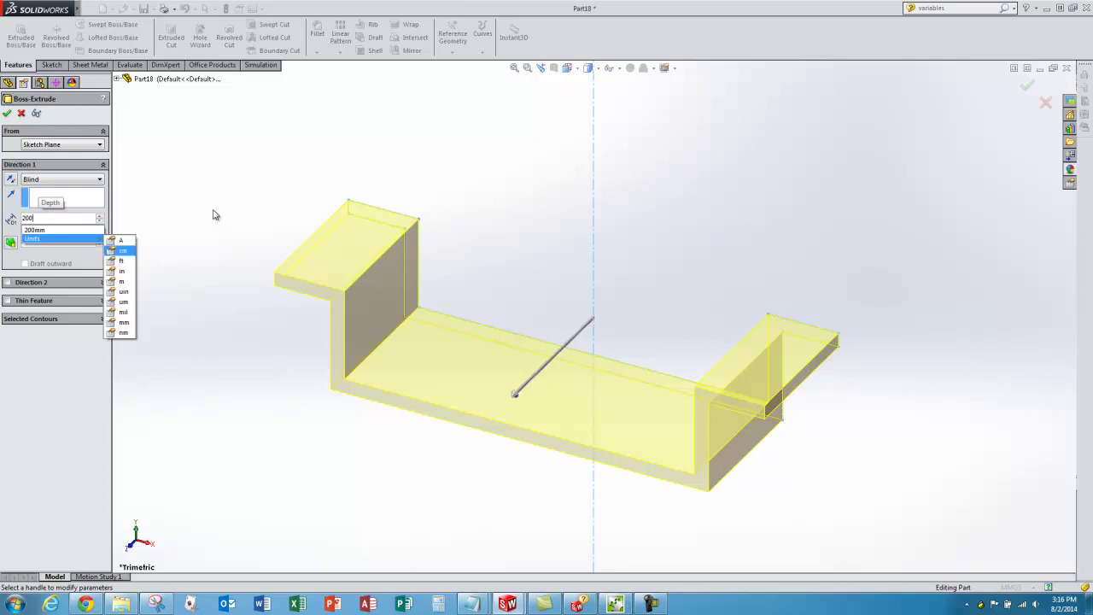
{"action": "key", "text": "Return"}
{"action": "scroll", "coordinate": [556, 376], "scroll_direction": "up", "scroll_amount": 5}
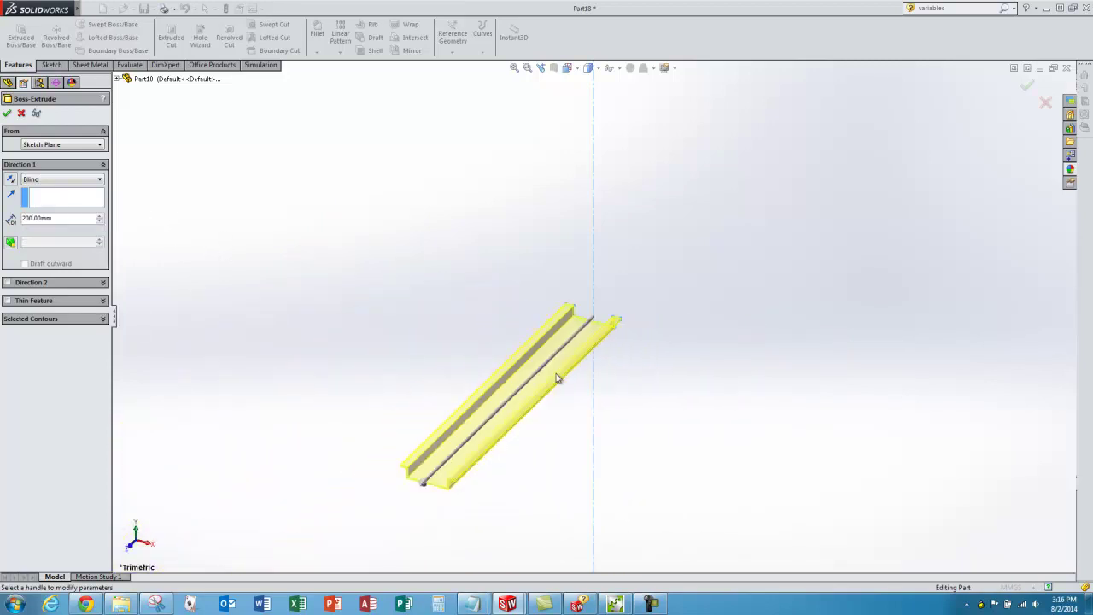
{"action": "left_click", "coordinate": [99, 180]}
{"action": "left_click", "coordinate": [37, 226]}
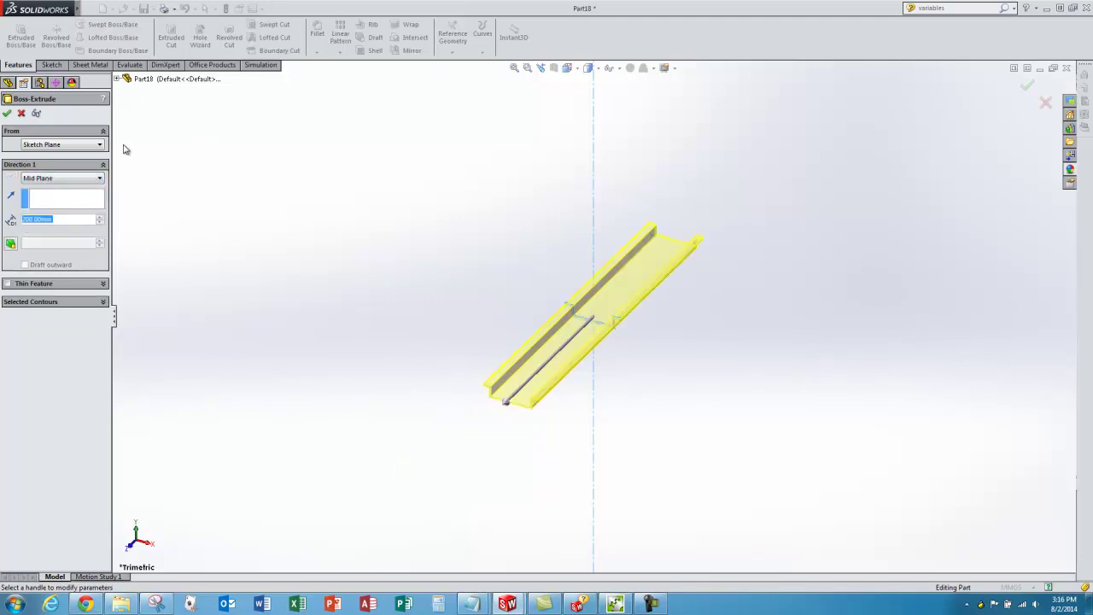
{"action": "left_click", "coordinate": [8, 114]}
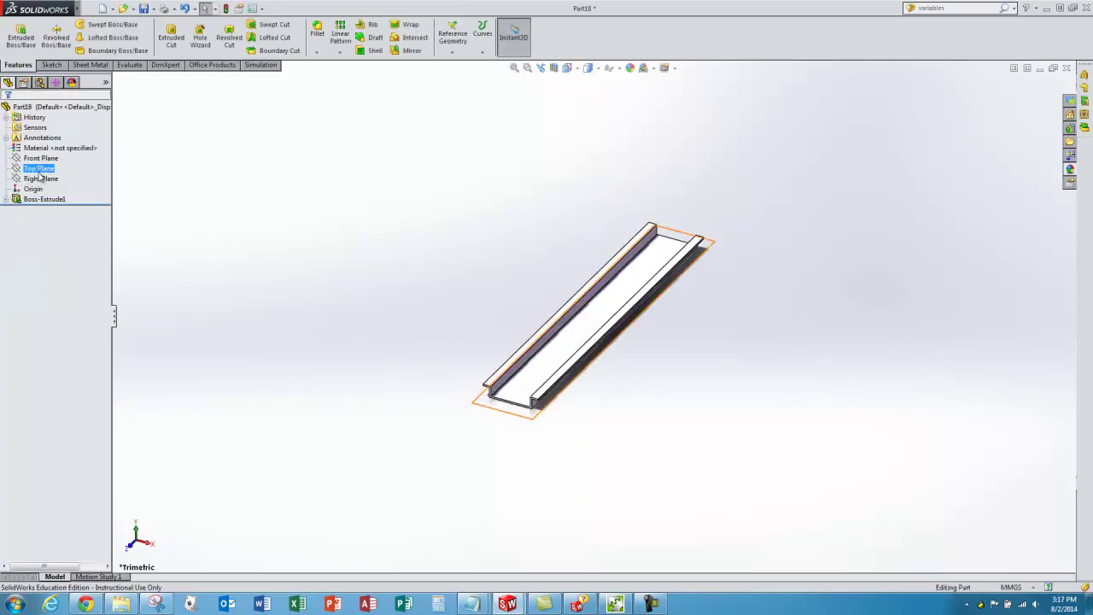
- Examine the extruded channel's end and check the bend radii on the reference drawing in the Snipping Tool
{"action": "left_click", "coordinate": [39, 161]}
{"action": "left_click", "coordinate": [534, 281]}
{"action": "middle_click_drag", "start_coordinate": [535, 282], "coordinate": [538, 295]}
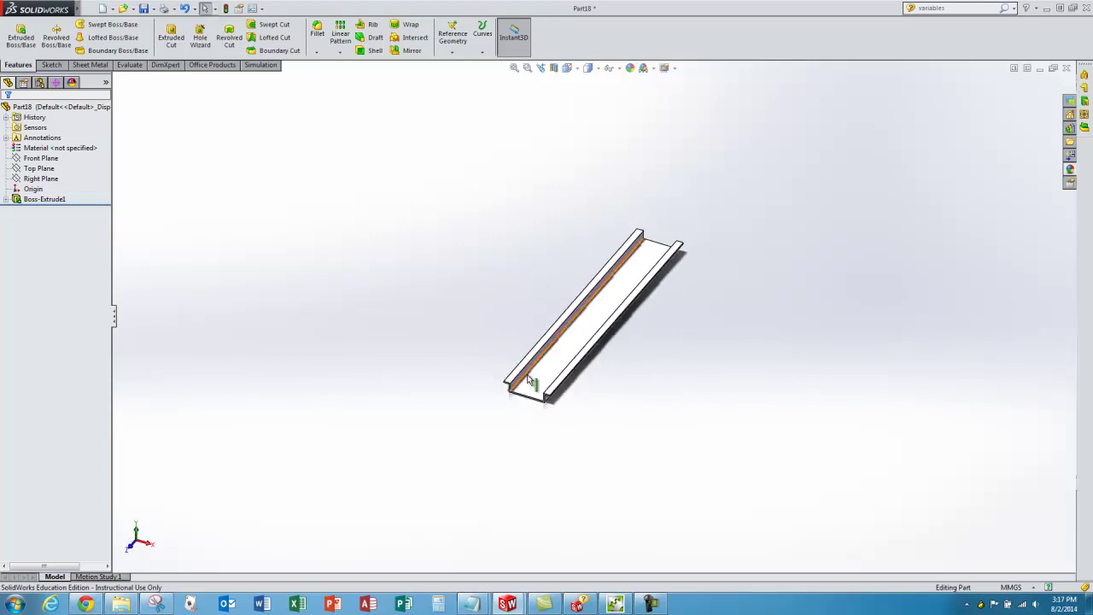
{"action": "scroll", "coordinate": [529, 377], "scroll_direction": "down", "scroll_amount": 8}
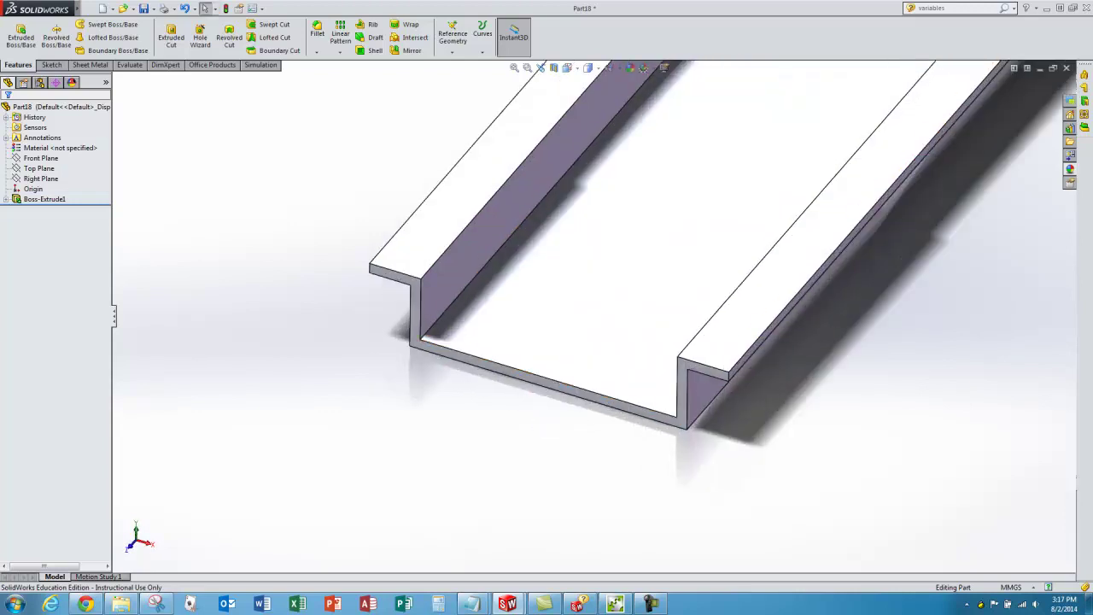
{"action": "left_click", "coordinate": [156, 604]}
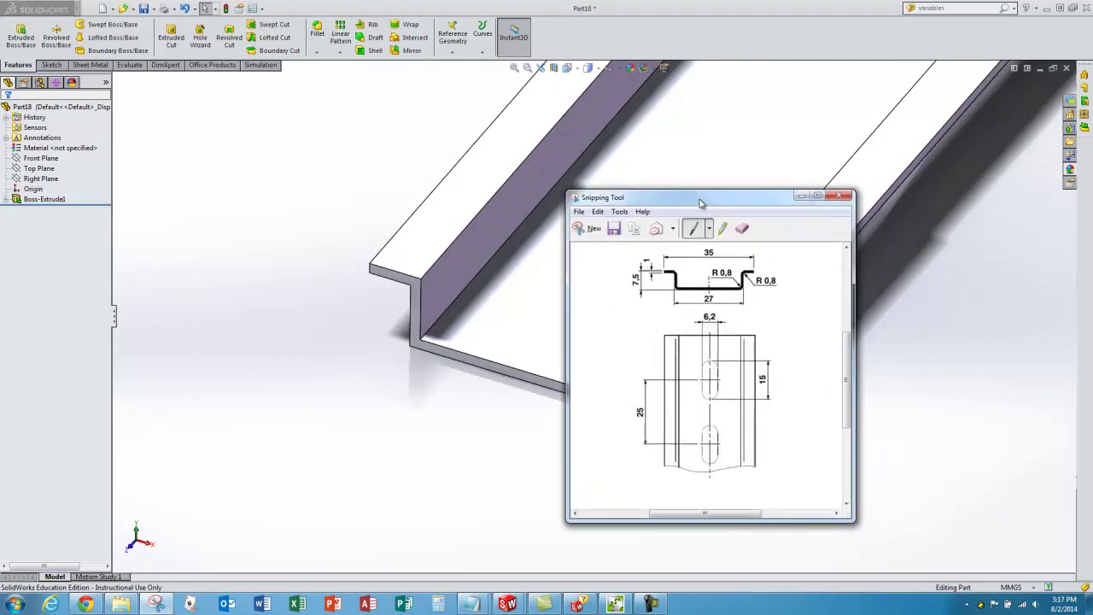
{"action": "left_click", "coordinate": [801, 196]}
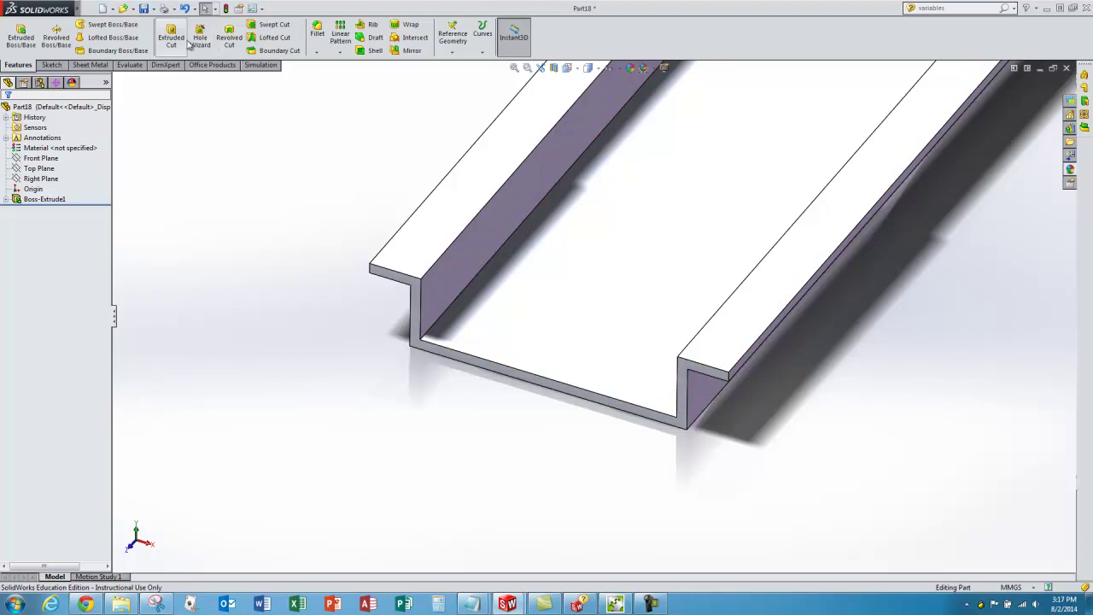
- Fillet the four inside-corner edges of the channel's bends along its length with a constant 0.8 mm radius
{"action": "left_click", "coordinate": [321, 34]}
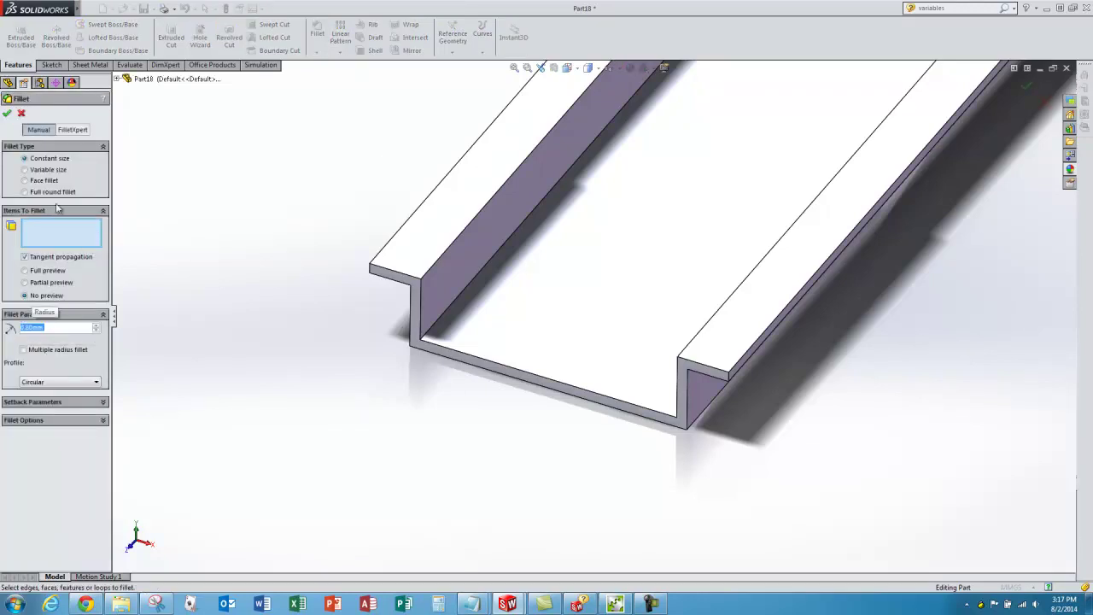
{"action": "scroll", "coordinate": [380, 265], "scroll_direction": "down", "scroll_amount": 3}
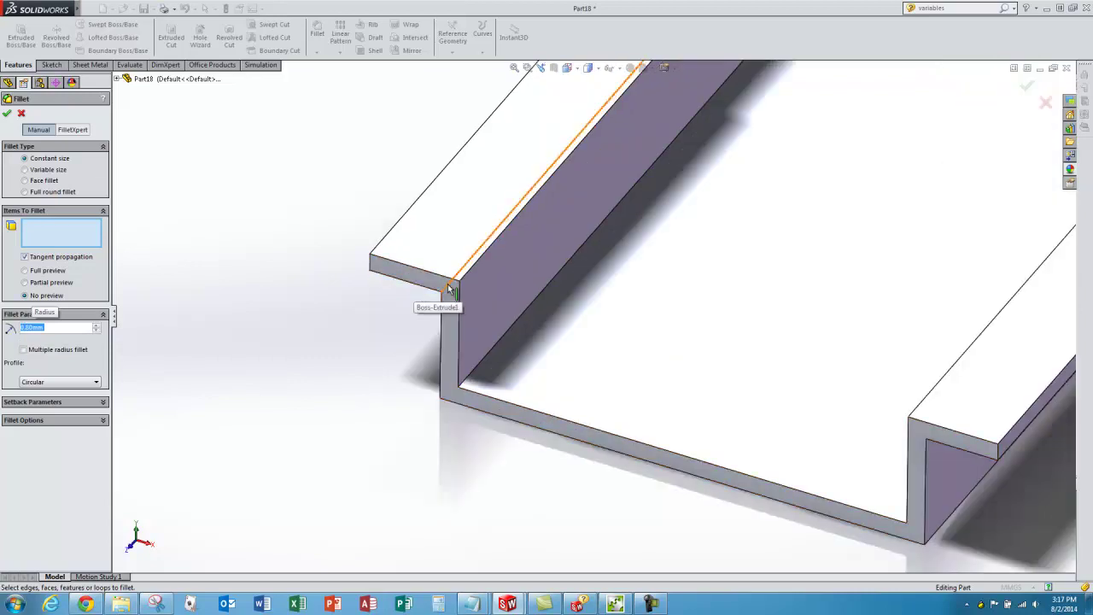
{"action": "left_click", "coordinate": [447, 292]}
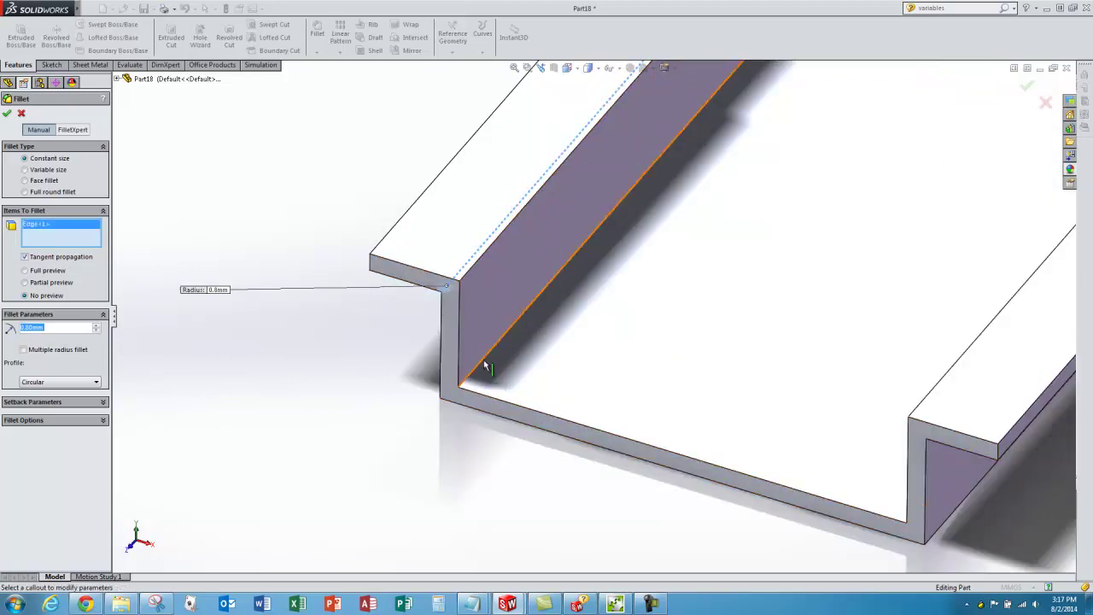
{"action": "left_click", "coordinate": [482, 371]}
{"action": "left_click", "coordinate": [914, 521]}
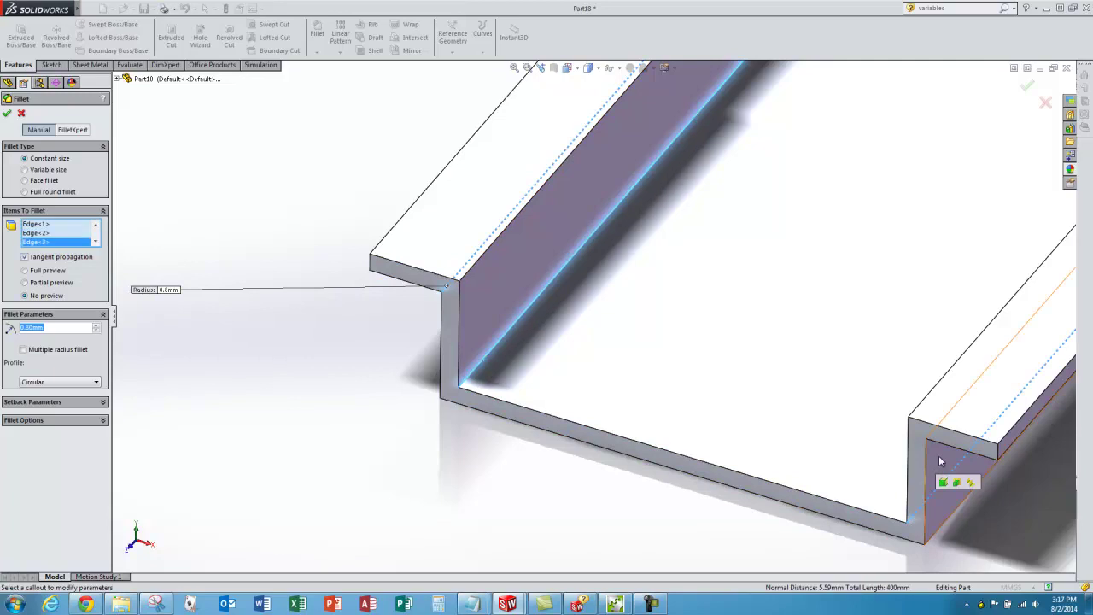
{"action": "left_click", "coordinate": [930, 441]}
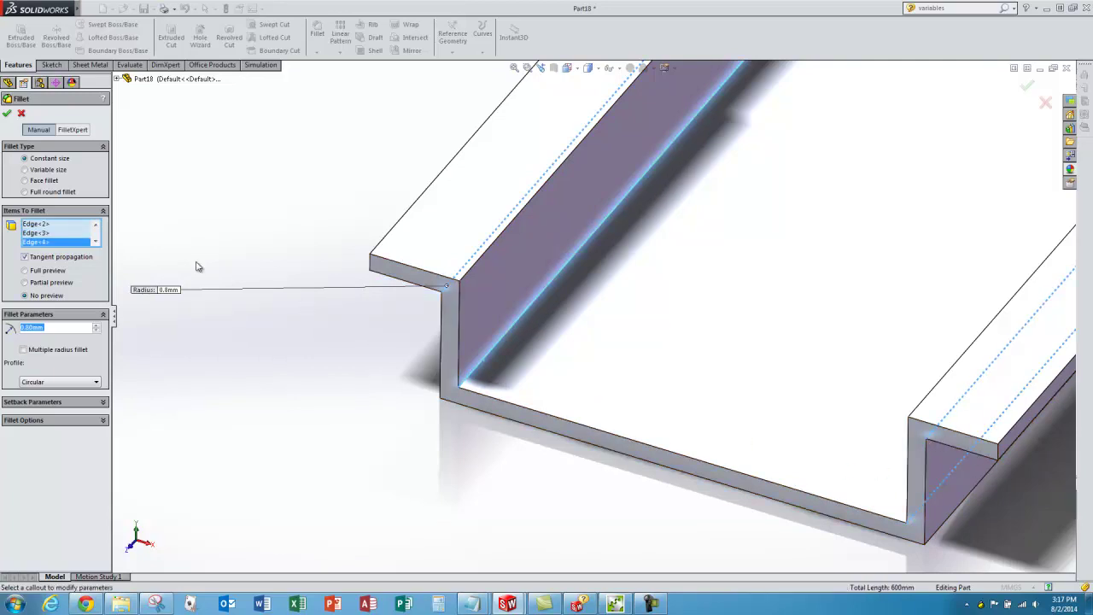
{"action": "left_click", "coordinate": [8, 113]}
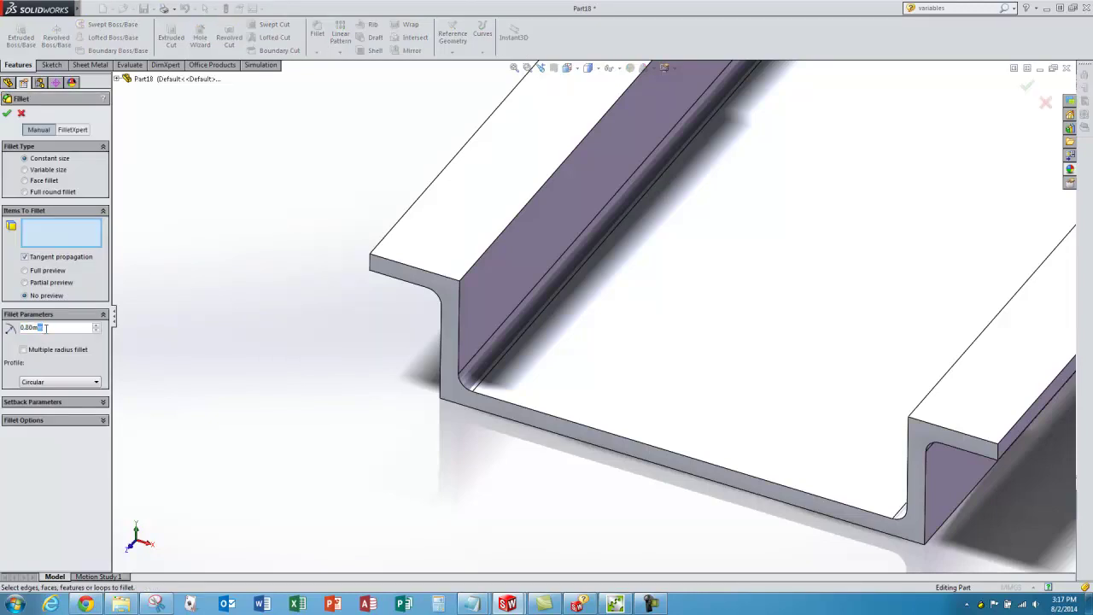
- Fillet the four outside-corner edges of the channel's bends with a radius of 1+.8 mm
{"action": "type", "text": "1/"}
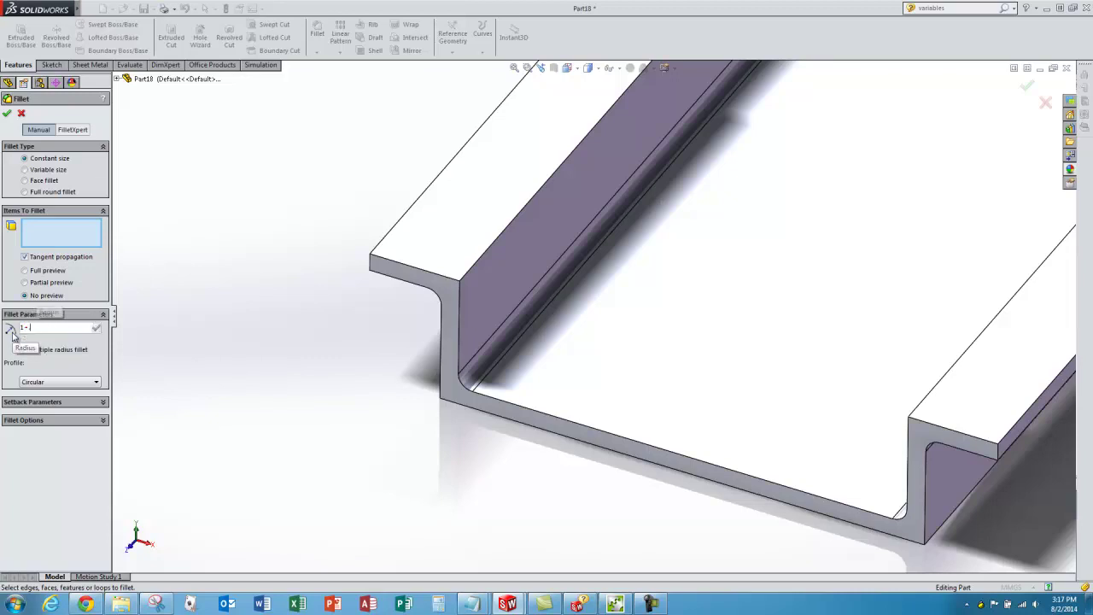
{"action": "type", "text": "8"}
{"action": "key", "text": "Return"}
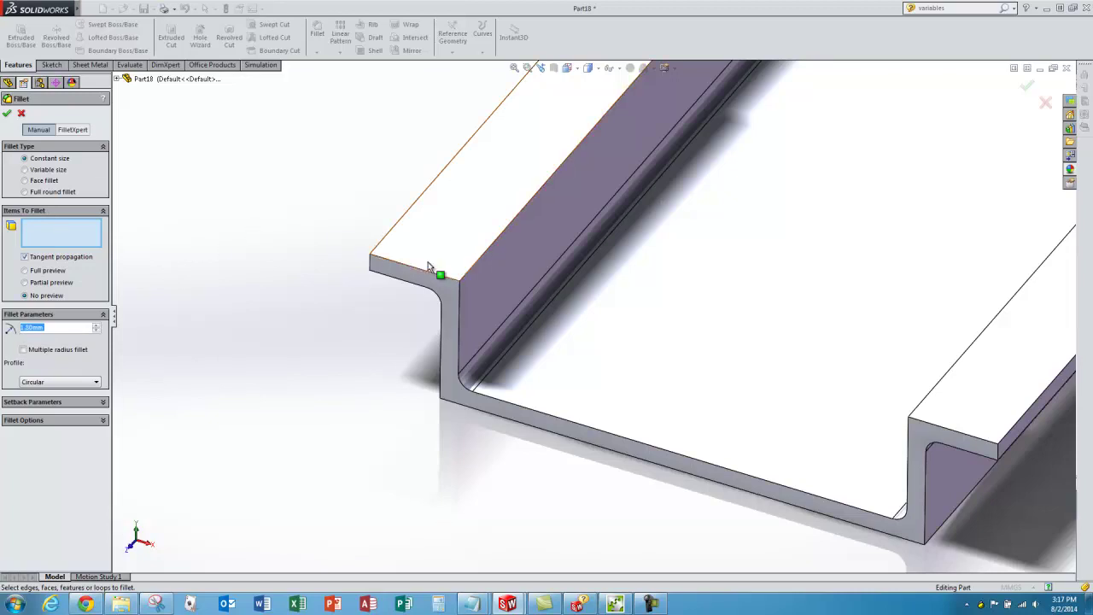
{"action": "left_click", "coordinate": [449, 393]}
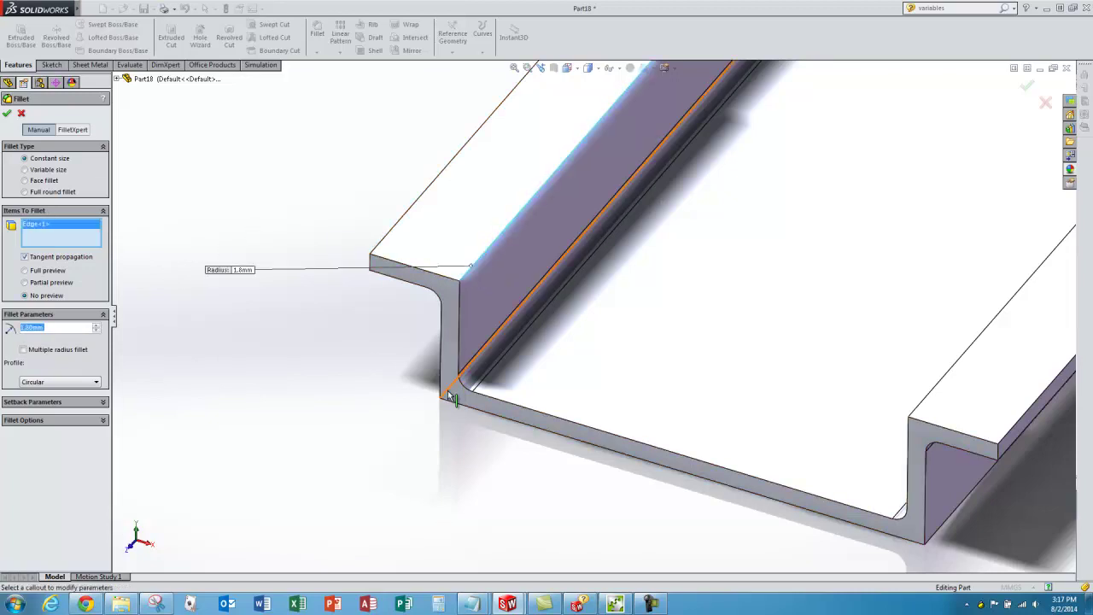
{"action": "left_click", "coordinate": [696, 484]}
{"action": "left_click", "coordinate": [937, 532]}
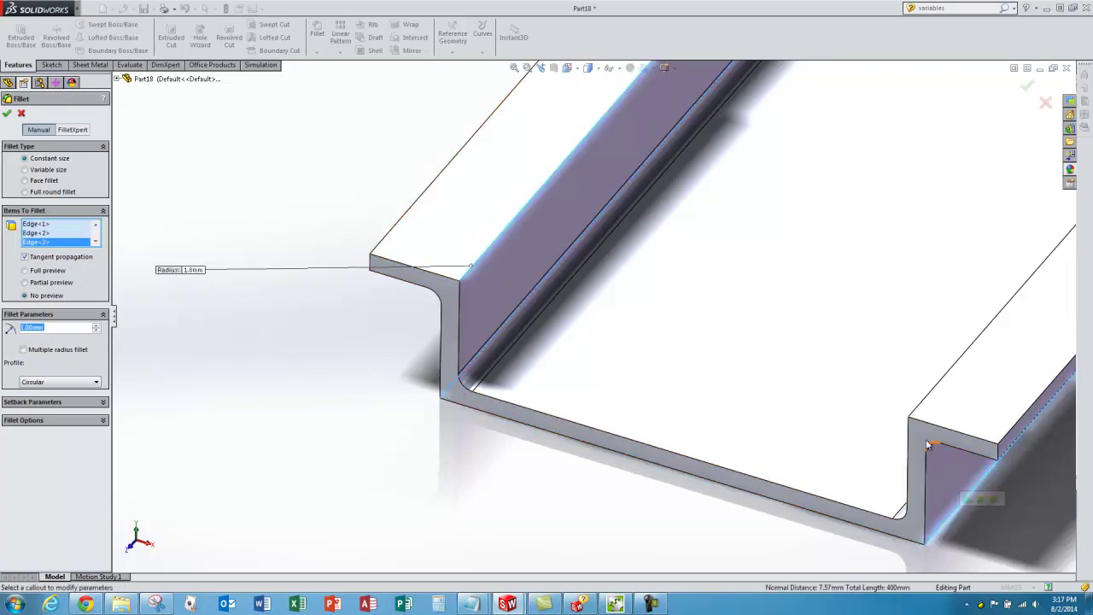
{"action": "left_click", "coordinate": [926, 406]}
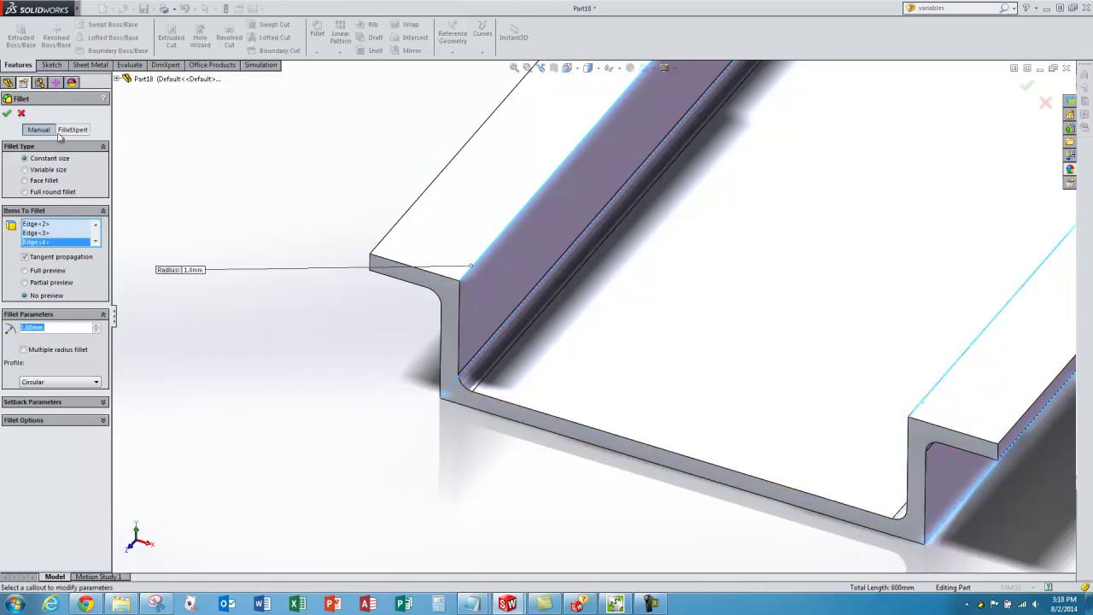
{"action": "left_click", "coordinate": [6, 113]}
- Sketch a lengthwise straight slot on the channel's inner floor near its front end, about 11.4 mm between centers and 6.3 mm wide
{"action": "scroll", "coordinate": [461, 393], "scroll_direction": "up", "scroll_amount": 3}
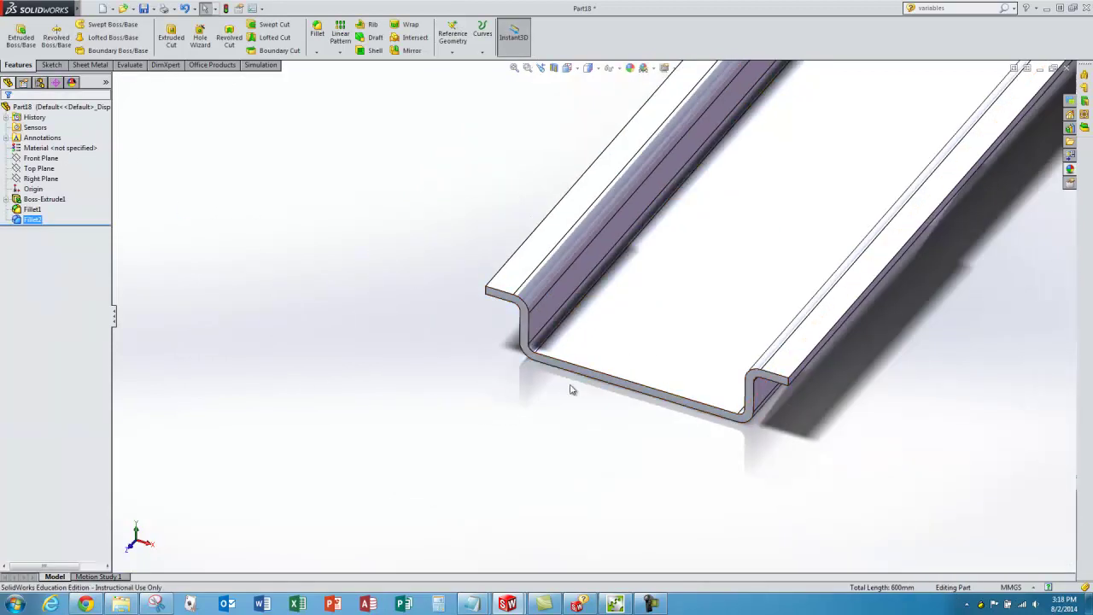
{"action": "scroll", "coordinate": [551, 420], "scroll_direction": "up", "scroll_amount": 4}
{"action": "scroll", "coordinate": [653, 295], "scroll_direction": "down", "scroll_amount": 6}
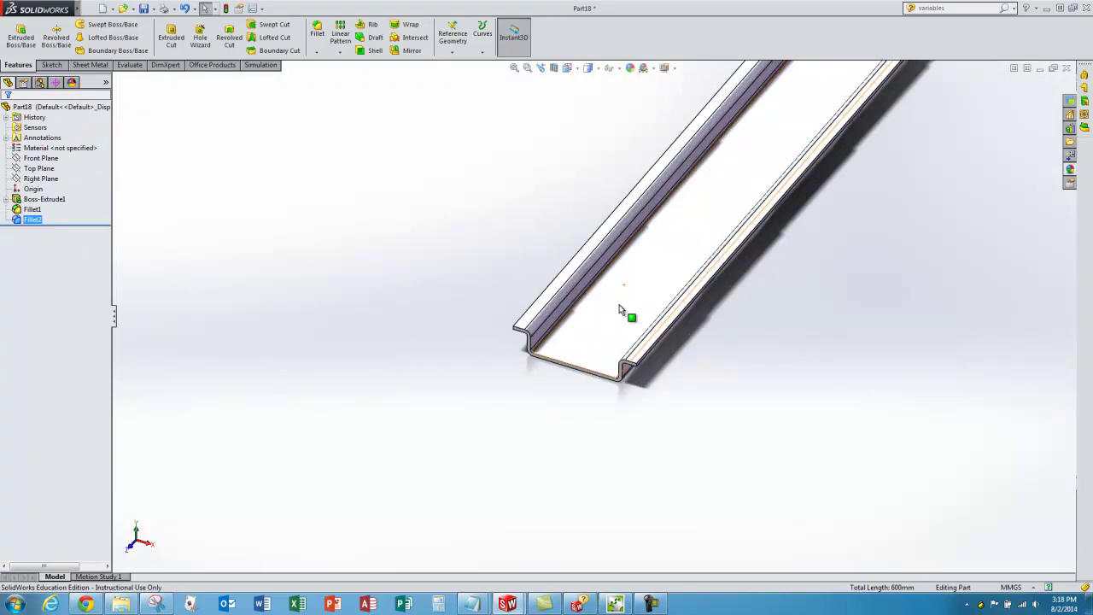
{"action": "left_click", "coordinate": [288, 186]}
{"action": "scroll", "coordinate": [507, 357], "scroll_direction": "down", "scroll_amount": 2}
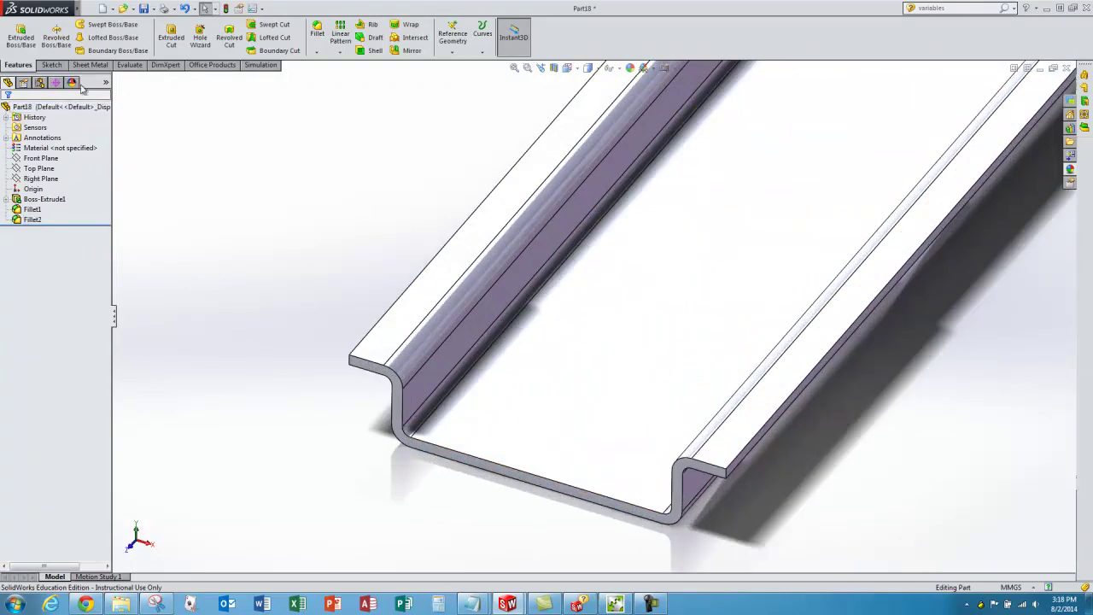
{"action": "left_click", "coordinate": [53, 66]}
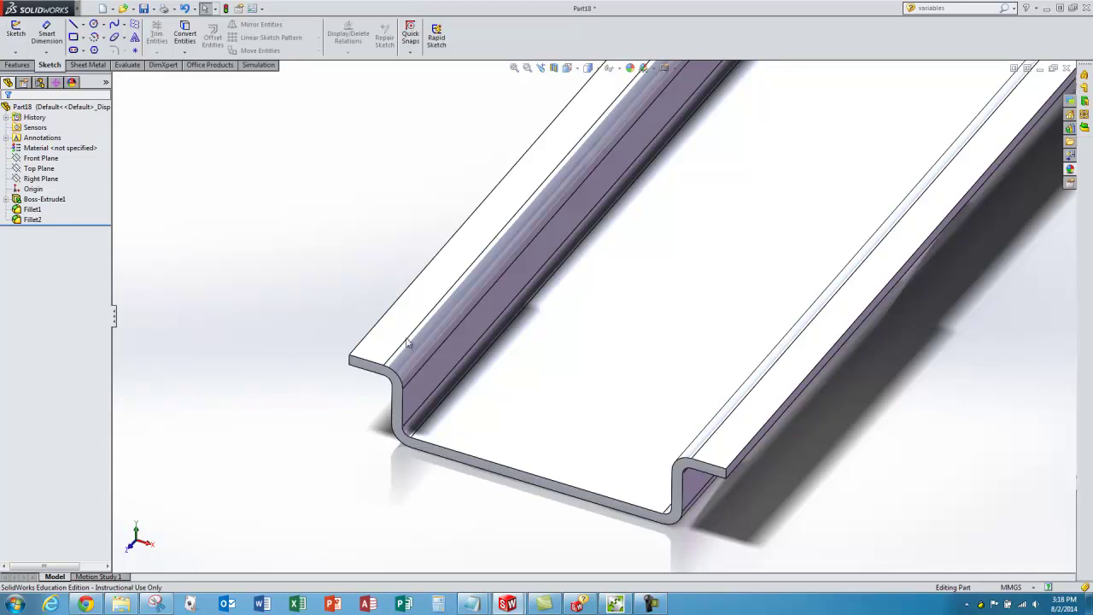
{"action": "left_click", "coordinate": [586, 389]}
{"action": "left_click", "coordinate": [15, 32]}
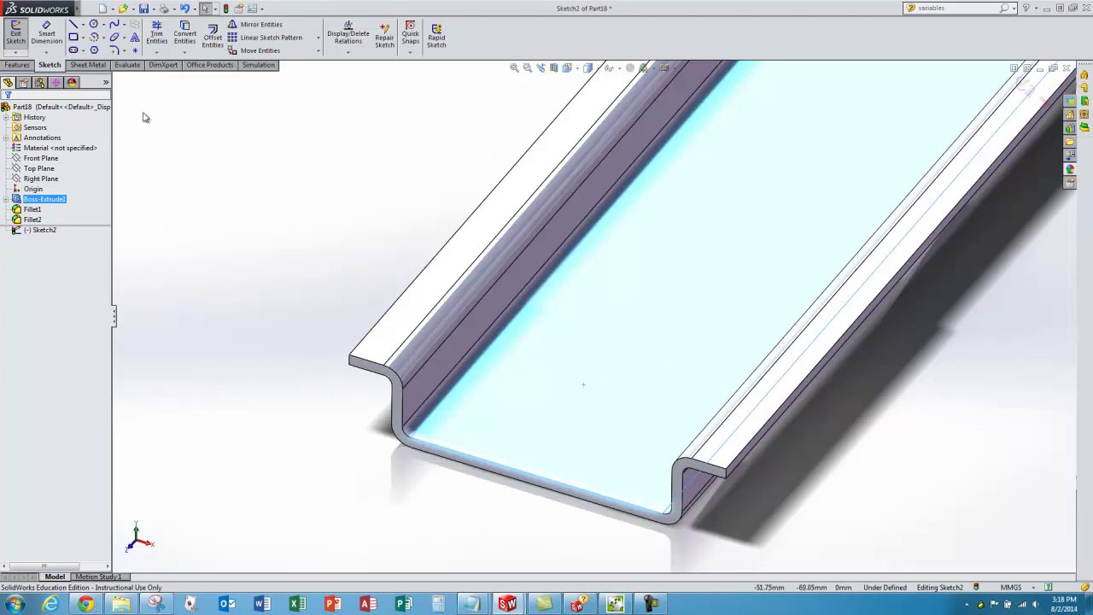
{"action": "left_click", "coordinate": [585, 408]}
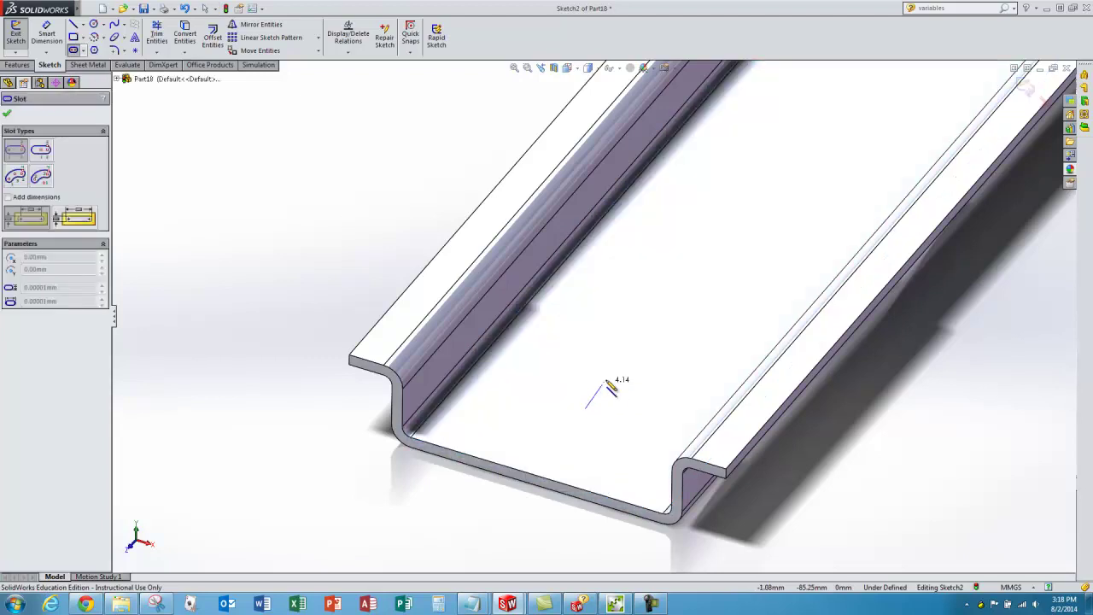
{"action": "left_click", "coordinate": [648, 340]}
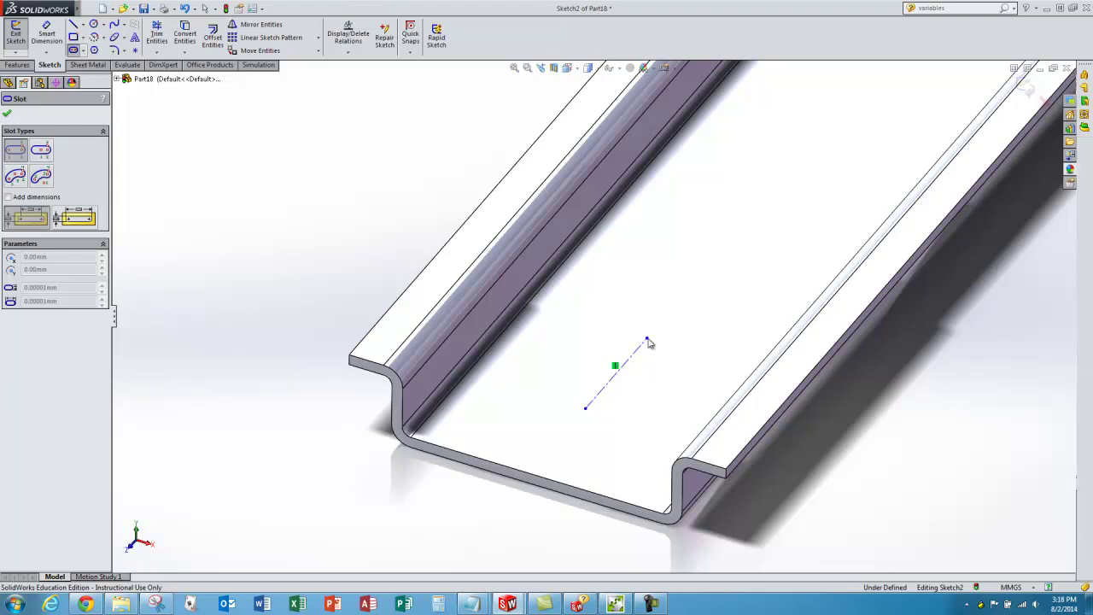
{"action": "left_click", "coordinate": [656, 385]}
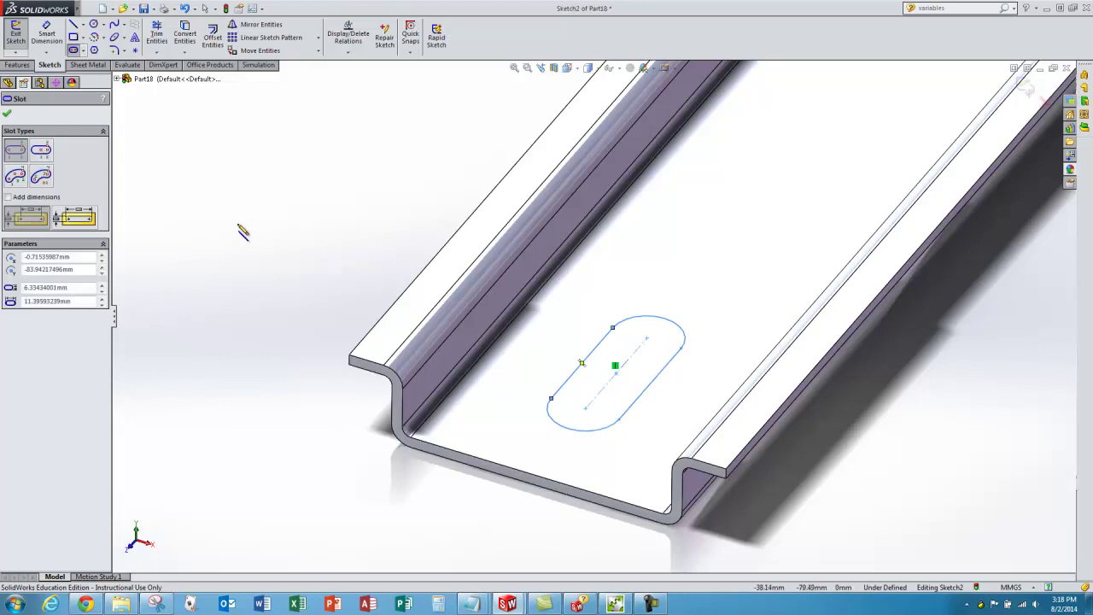
{"action": "left_click", "coordinate": [6, 115]}
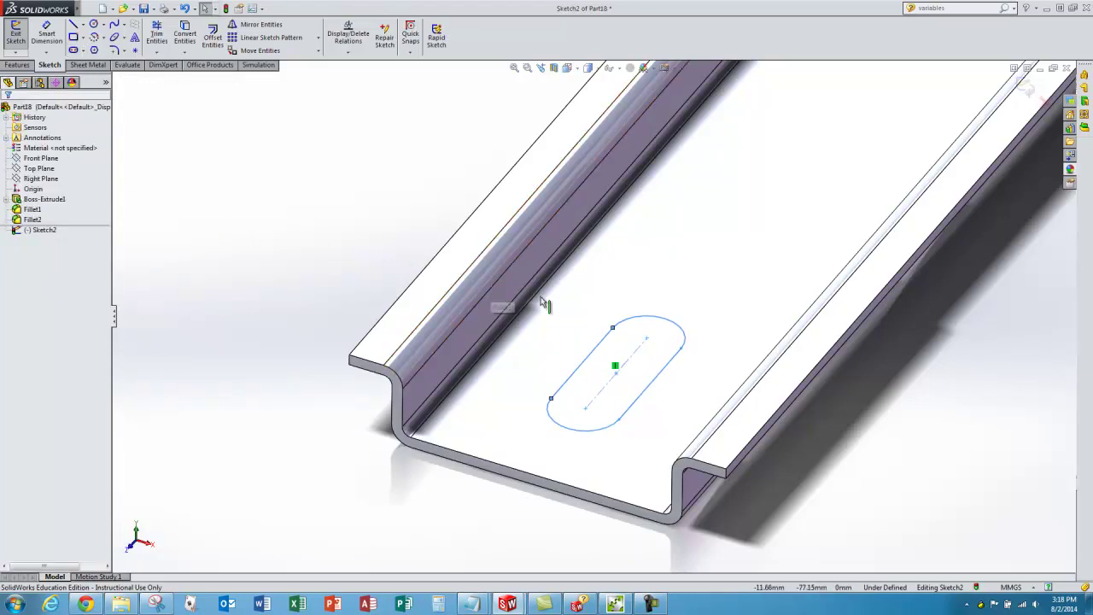
- Dimension the slot's width between its two straight sides as 6.20 mm
{"action": "left_click", "coordinate": [51, 40]}
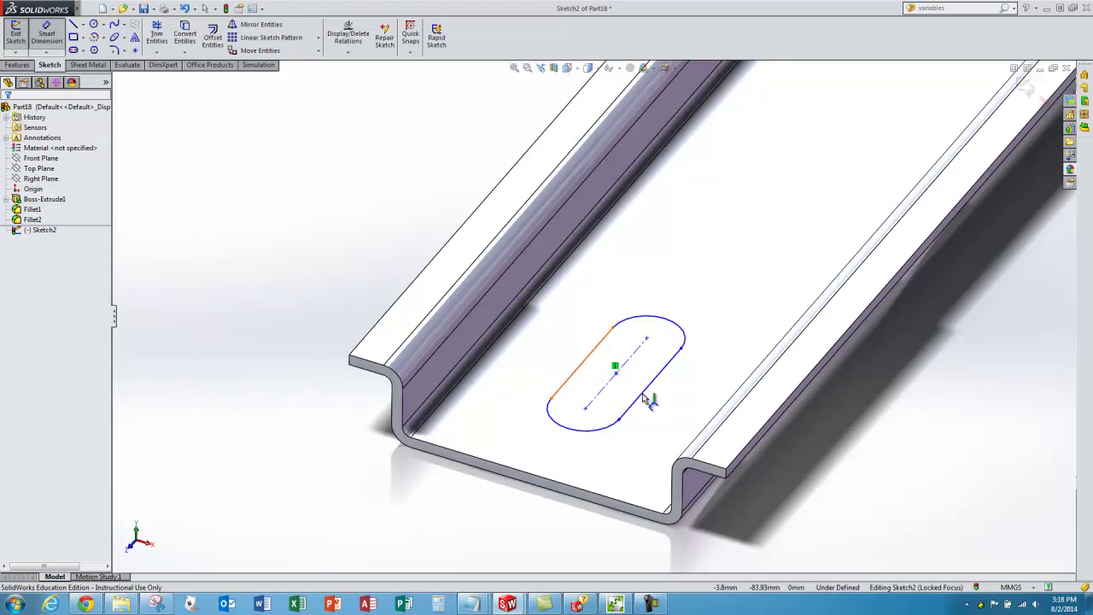
{"action": "left_click", "coordinate": [645, 397]}
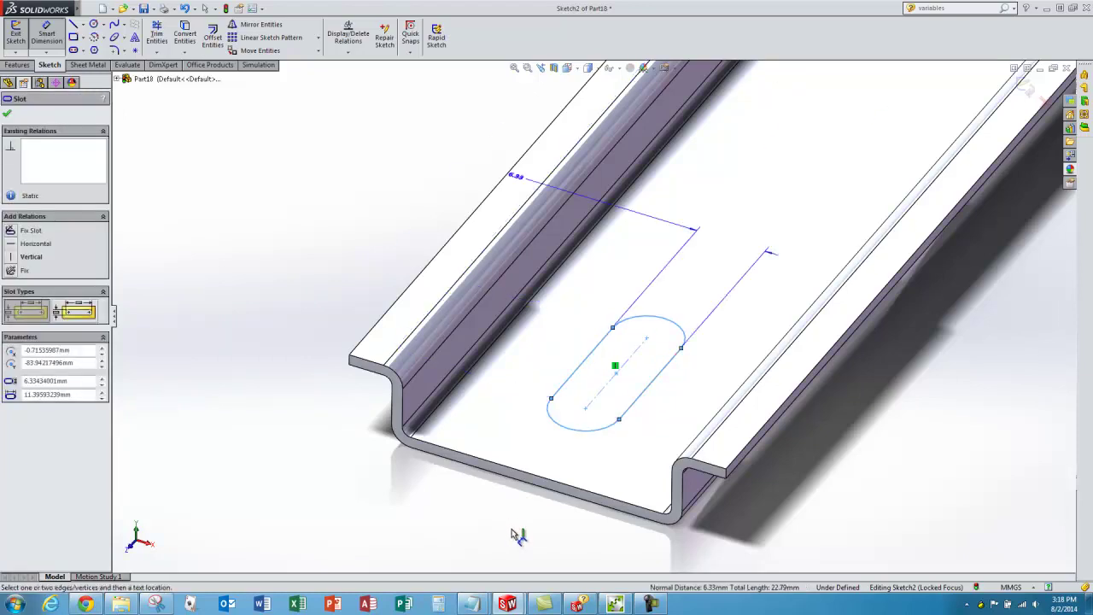
{"action": "left_click", "coordinate": [510, 526]}
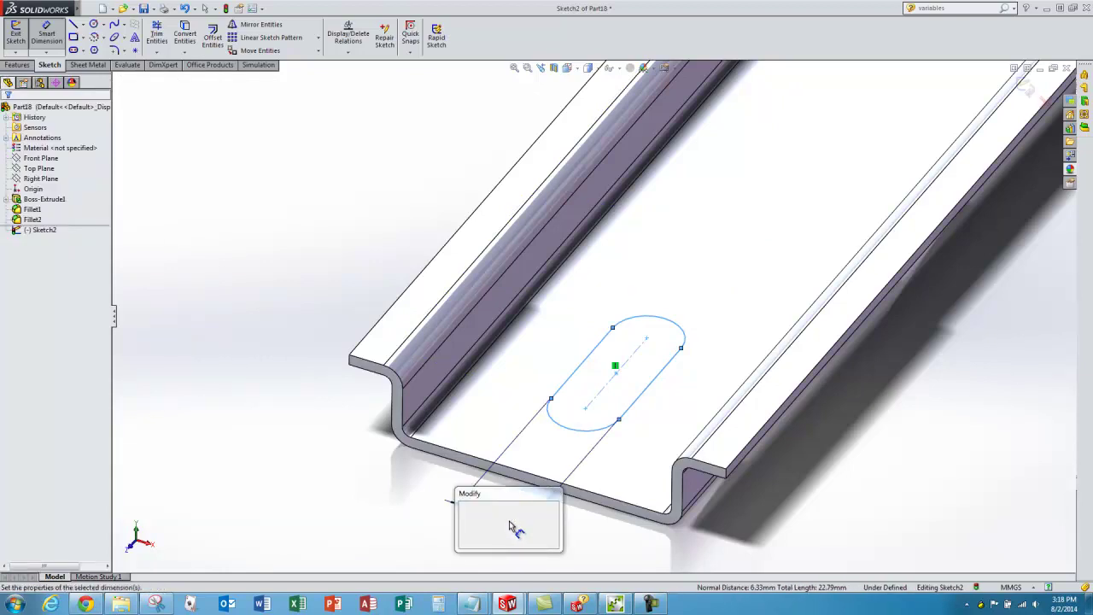
{"action": "type", "text": "6.20mm"}
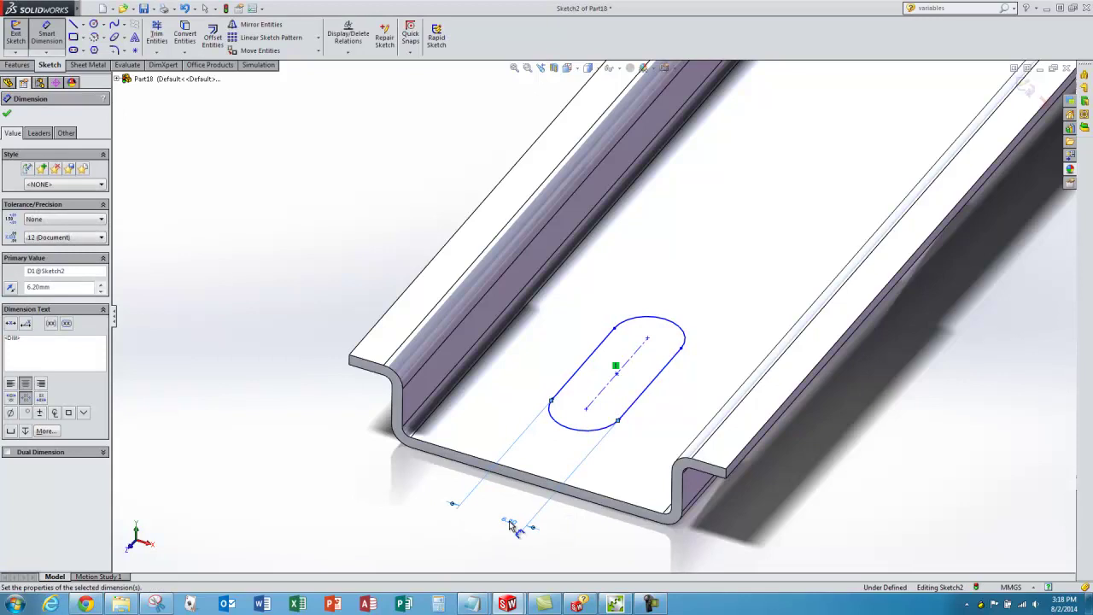
- Dimension the distance between the slot's two arc centers as 15-6.2 mm
{"action": "left_click", "coordinate": [587, 410]}
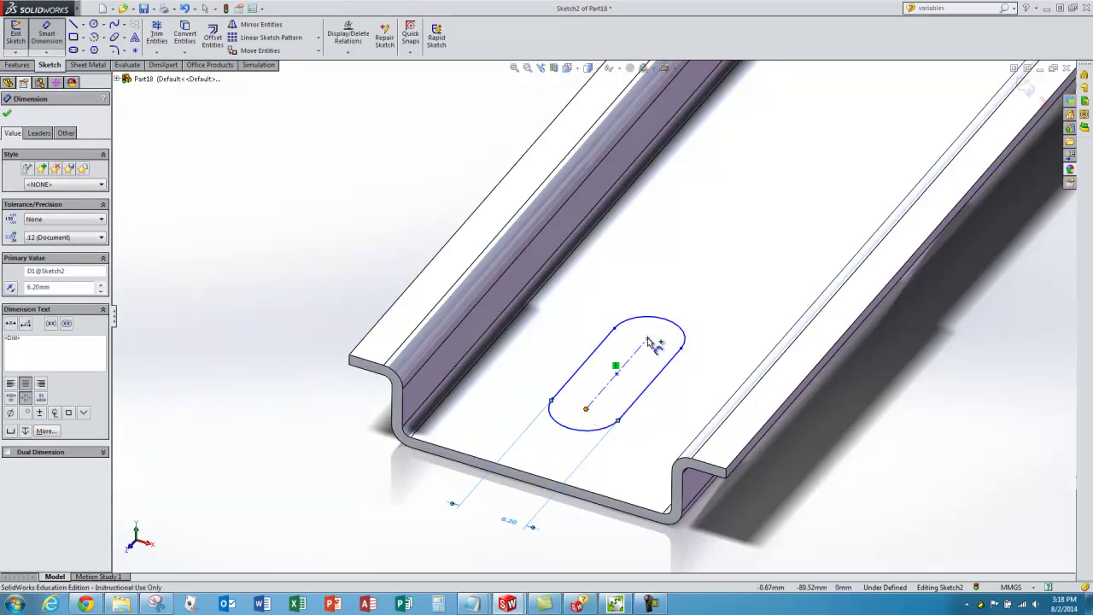
{"action": "left_click", "coordinate": [648, 339]}
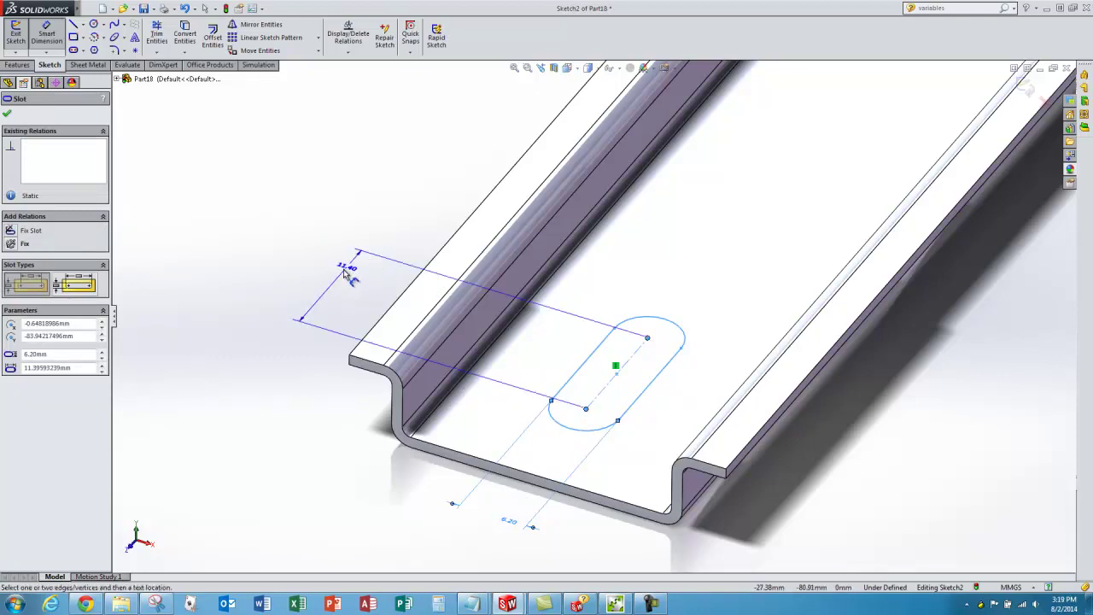
{"action": "left_click", "coordinate": [333, 284]}
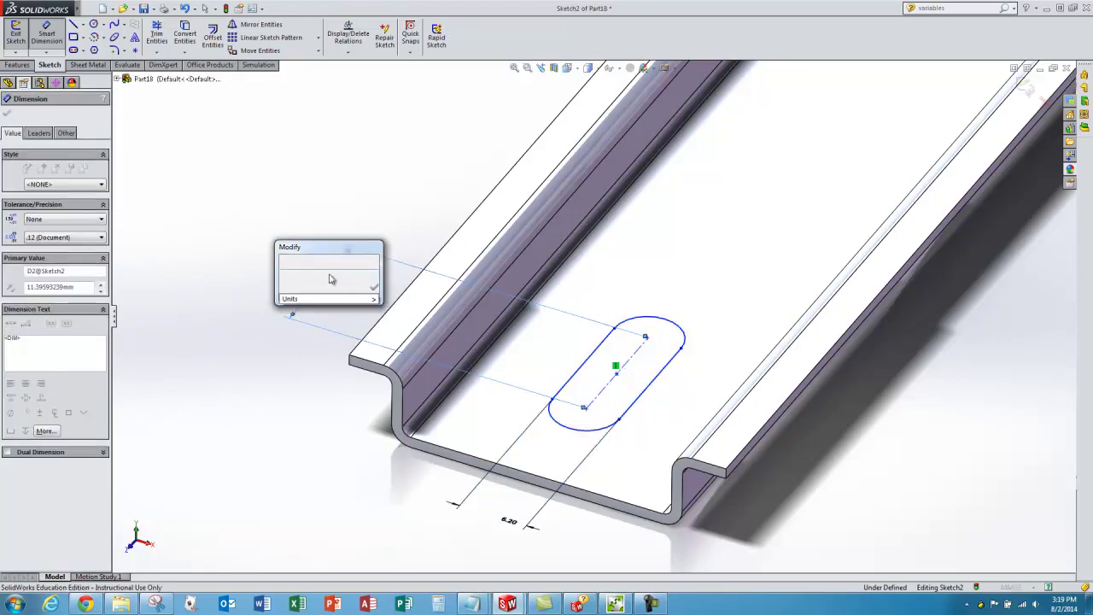
{"action": "type", "text": "15-6.2"}
{"action": "key", "text": "Return"}
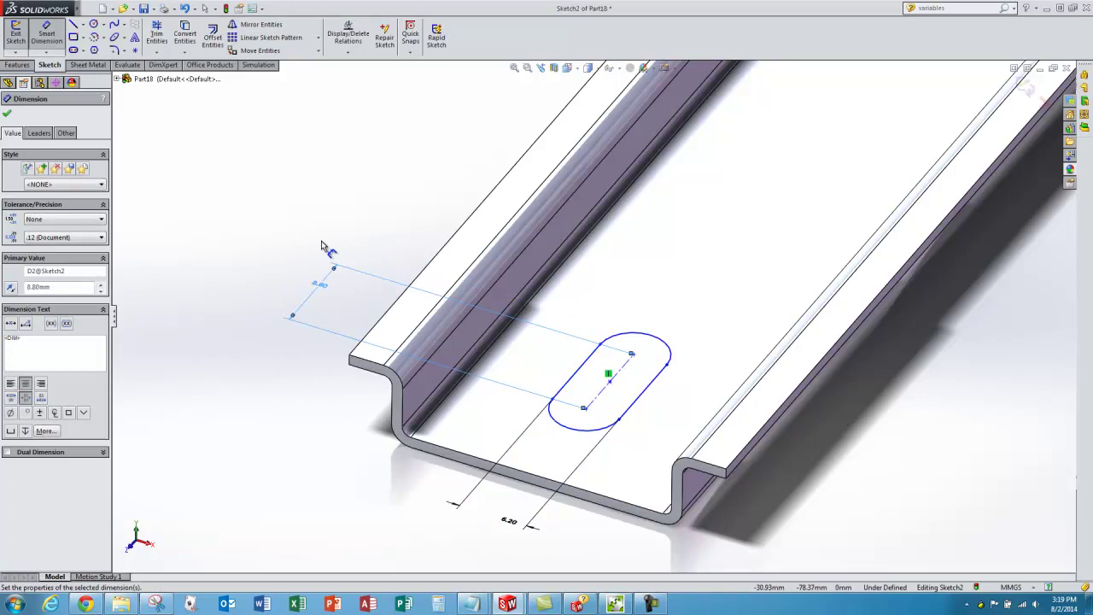
{"action": "key", "text": "z"}
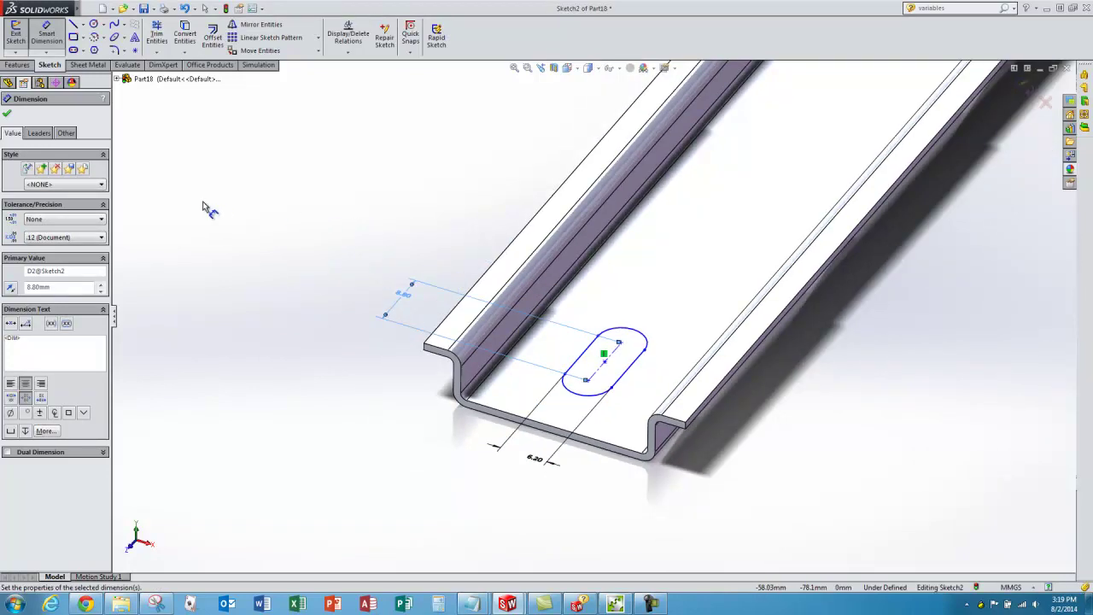
{"action": "left_click", "coordinate": [9, 116]}
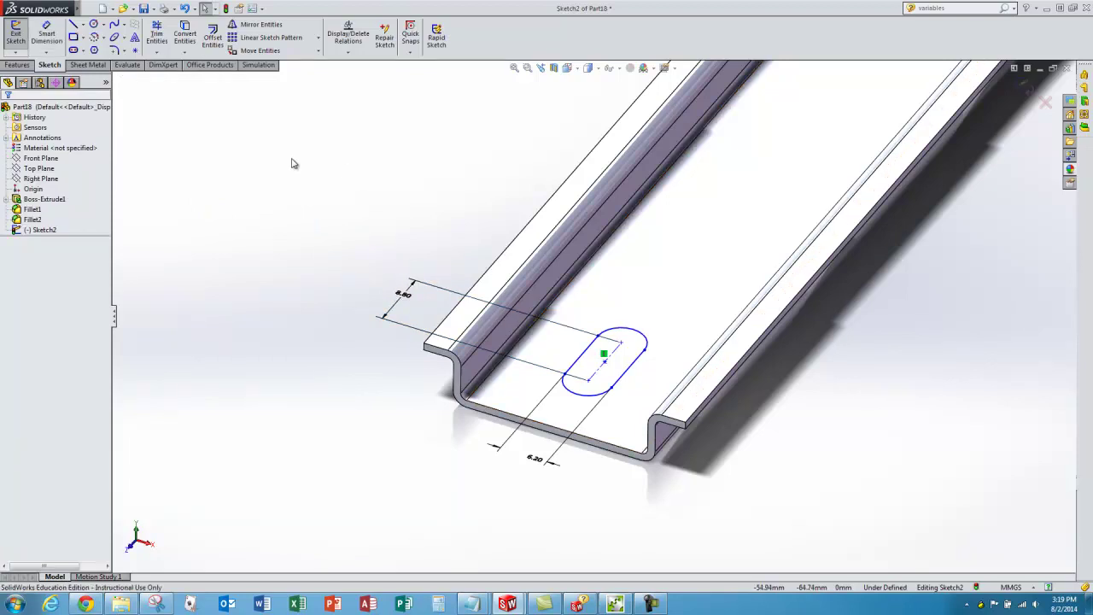
- Dimension the slot's midpoint 12.5 mm from the front edge of the channel floor
{"action": "left_click", "coordinate": [49, 32]}
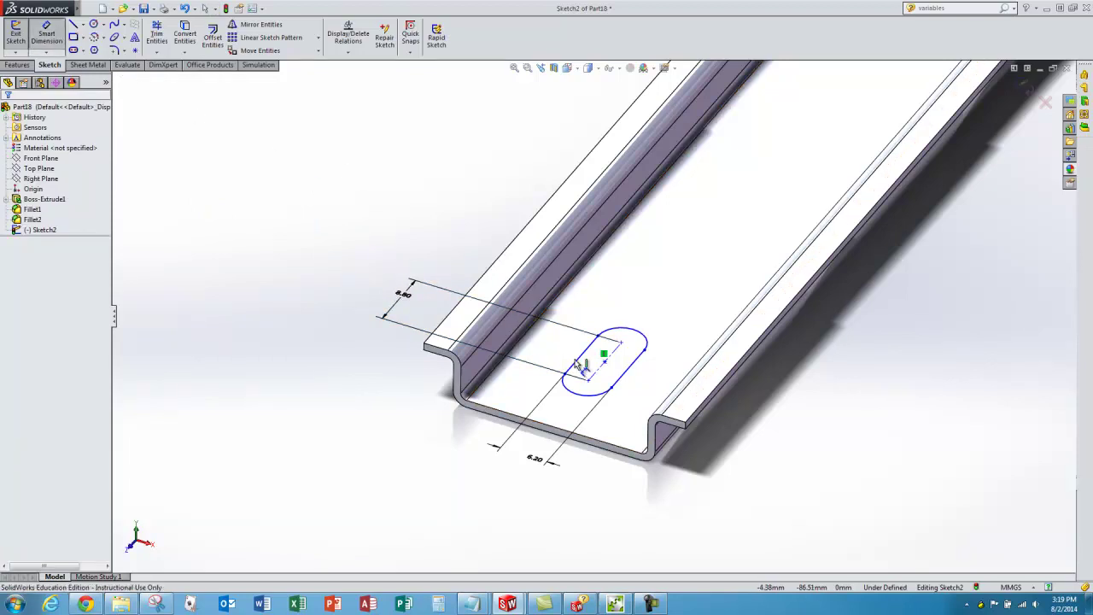
{"action": "left_click", "coordinate": [605, 361]}
{"action": "scroll", "coordinate": [485, 419], "scroll_direction": "down", "scroll_amount": 2}
{"action": "left_click", "coordinate": [499, 418]}
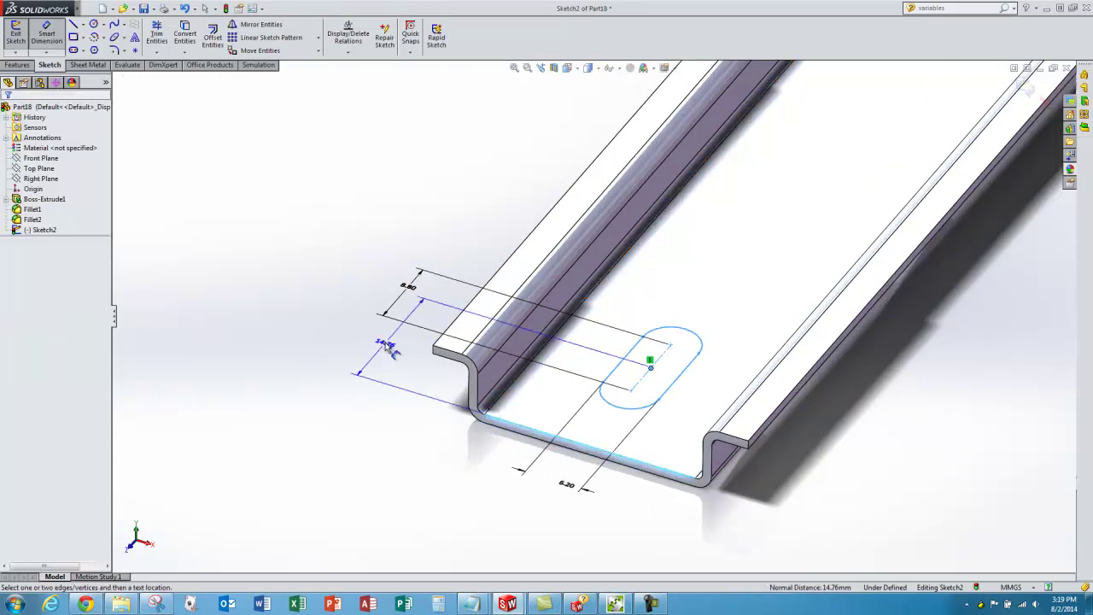
{"action": "left_click", "coordinate": [340, 323]}
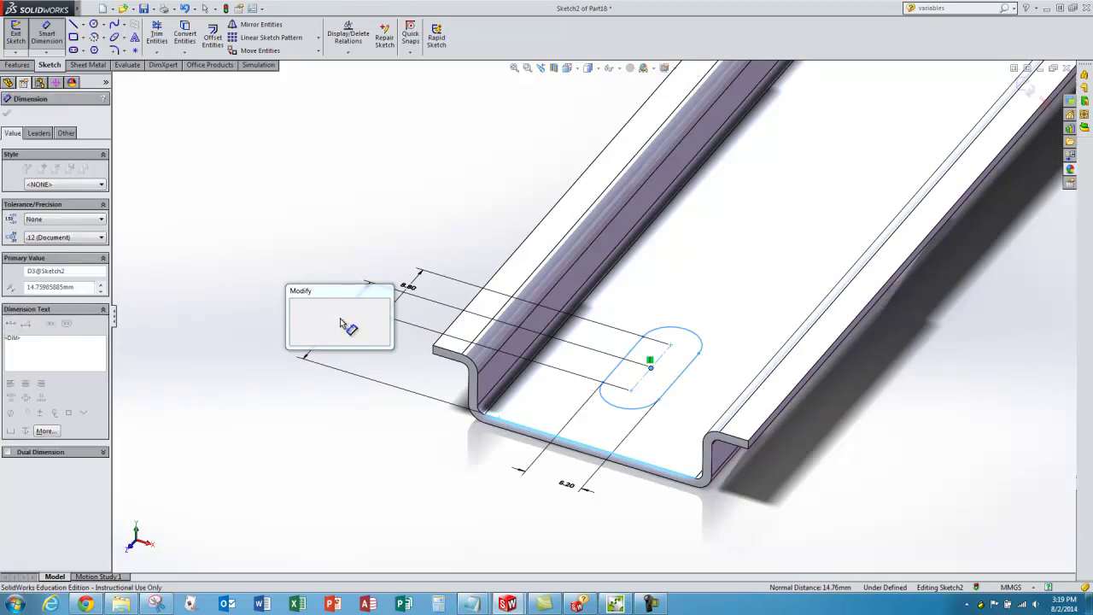
{"action": "type", "text": "12.5"}
{"action": "key", "text": "Return"}
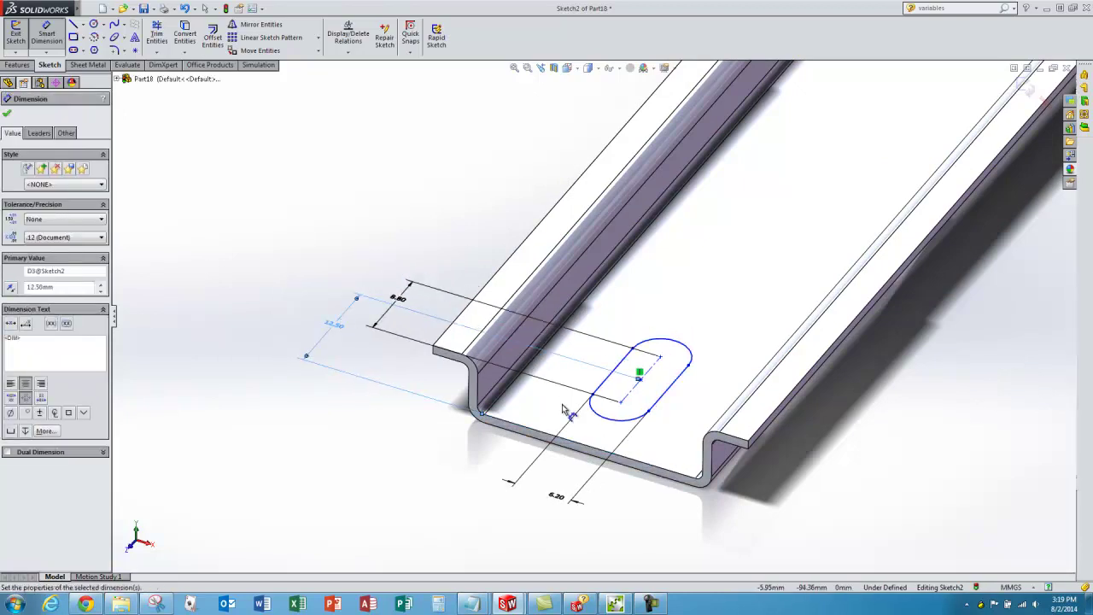
{"action": "scroll", "coordinate": [530, 459], "scroll_direction": "up", "scroll_amount": 5}
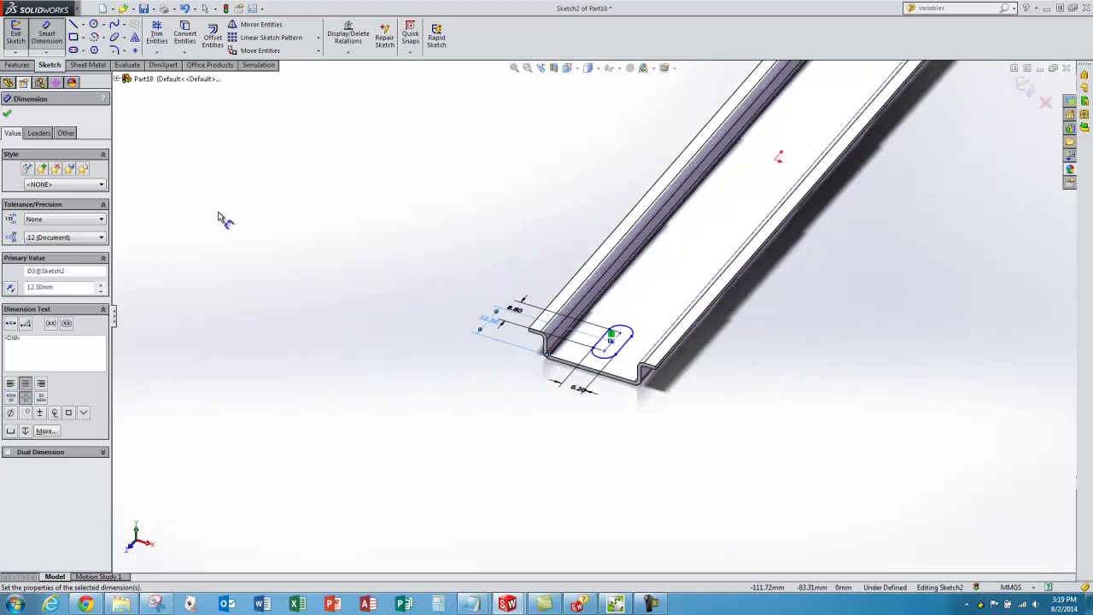
{"action": "left_click", "coordinate": [8, 117]}
- Add a coincident relation between the slot's centerline and the origin to center the slot across the channel
{"action": "scroll", "coordinate": [350, 401], "scroll_direction": "up", "scroll_amount": 4}
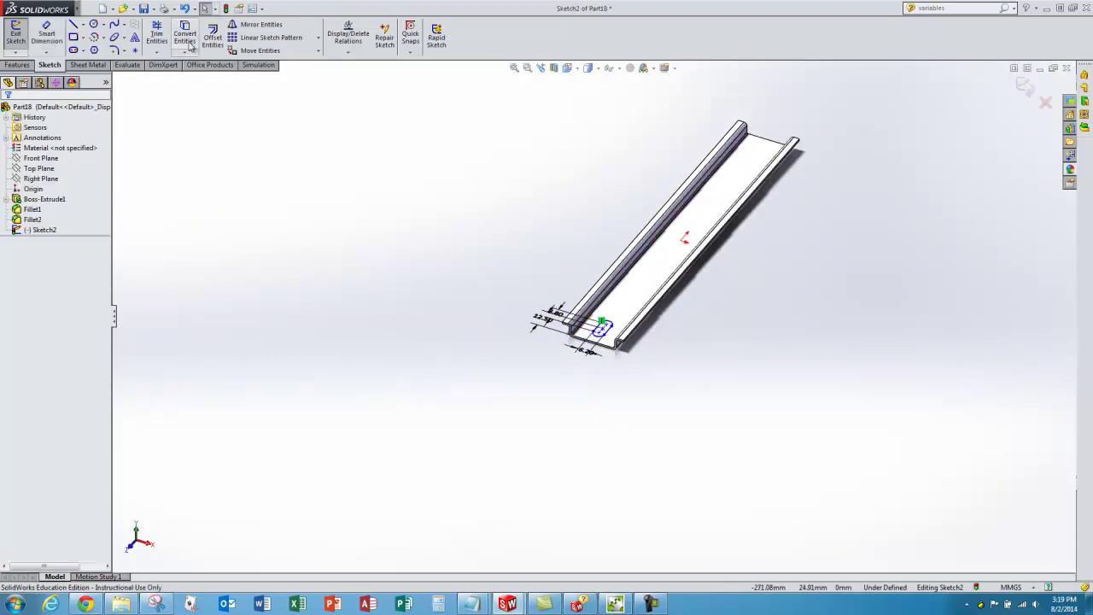
{"action": "right_click", "coordinate": [192, 155]}
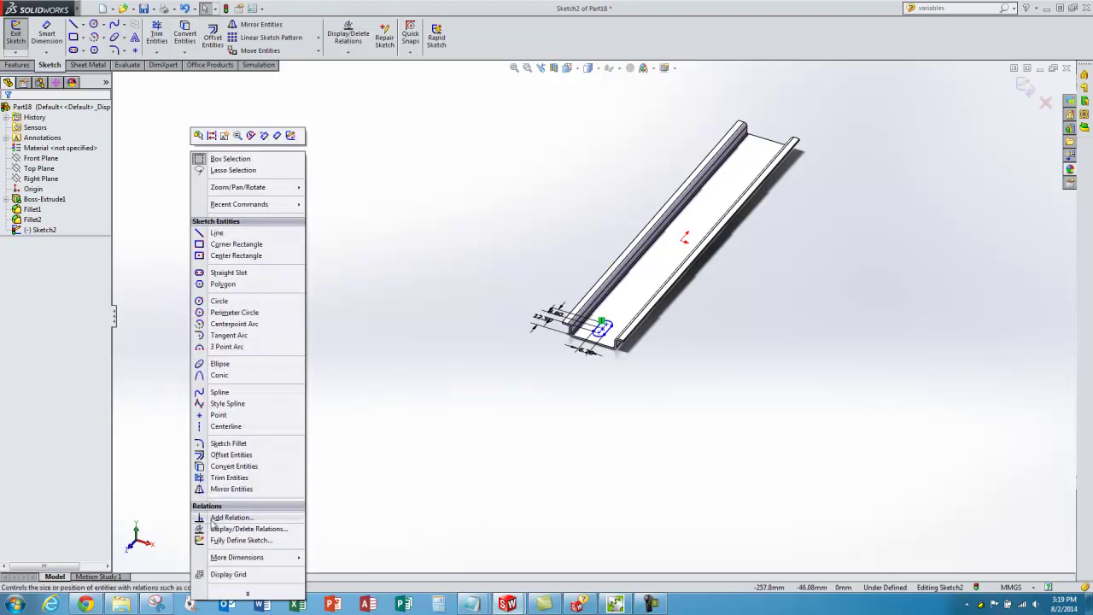
{"action": "left_click", "coordinate": [617, 206]}
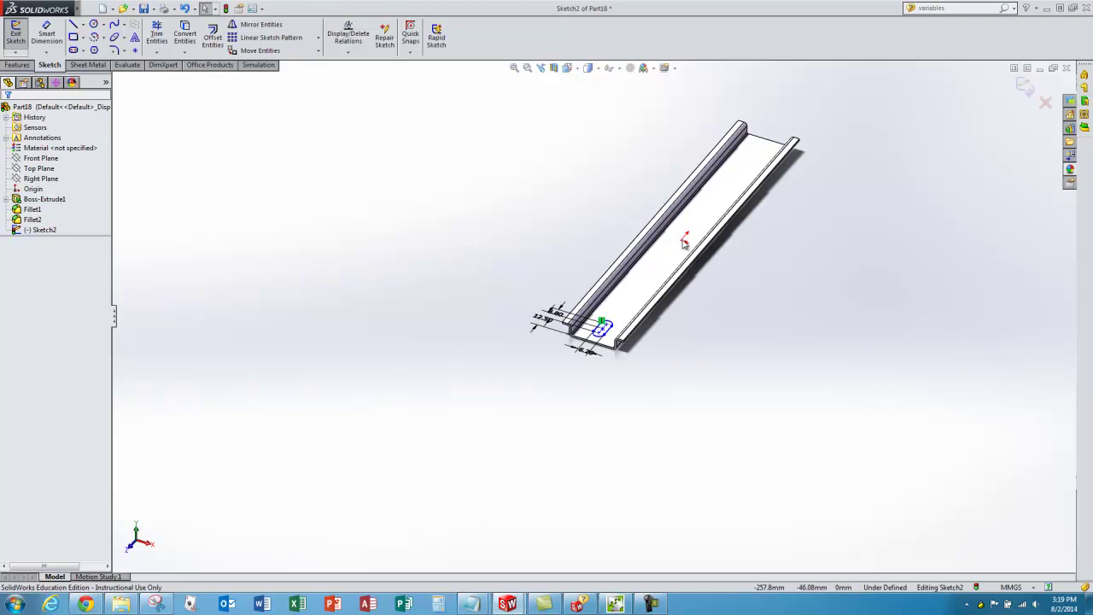
{"action": "scroll", "coordinate": [683, 242], "scroll_direction": "down", "scroll_amount": 5}
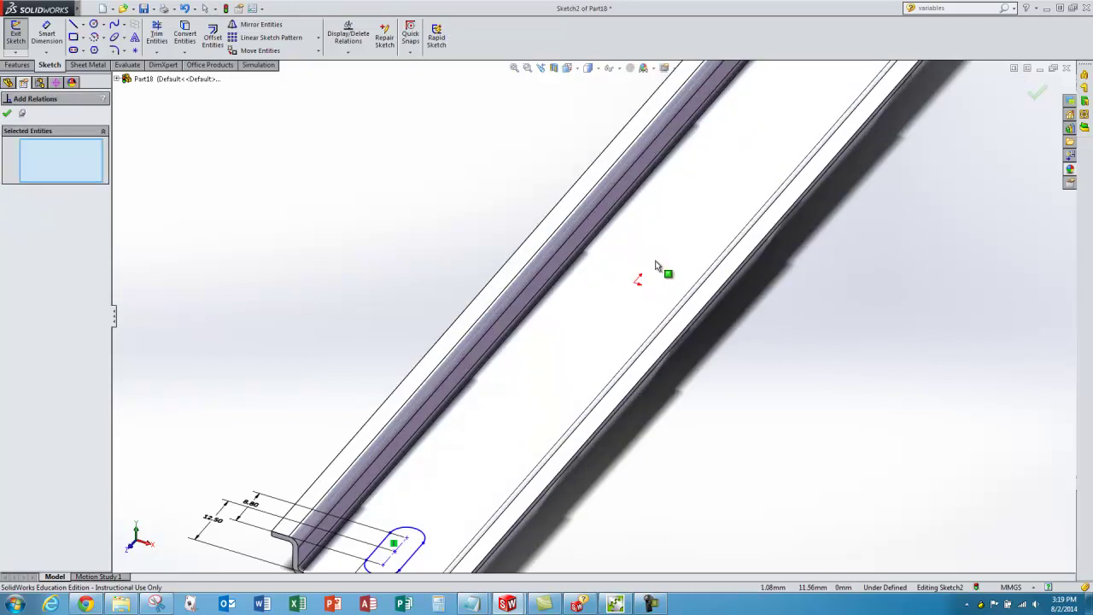
{"action": "scroll", "coordinate": [628, 291], "scroll_direction": "up", "scroll_amount": 3}
{"action": "scroll", "coordinate": [620, 312], "scroll_direction": "down", "scroll_amount": 5}
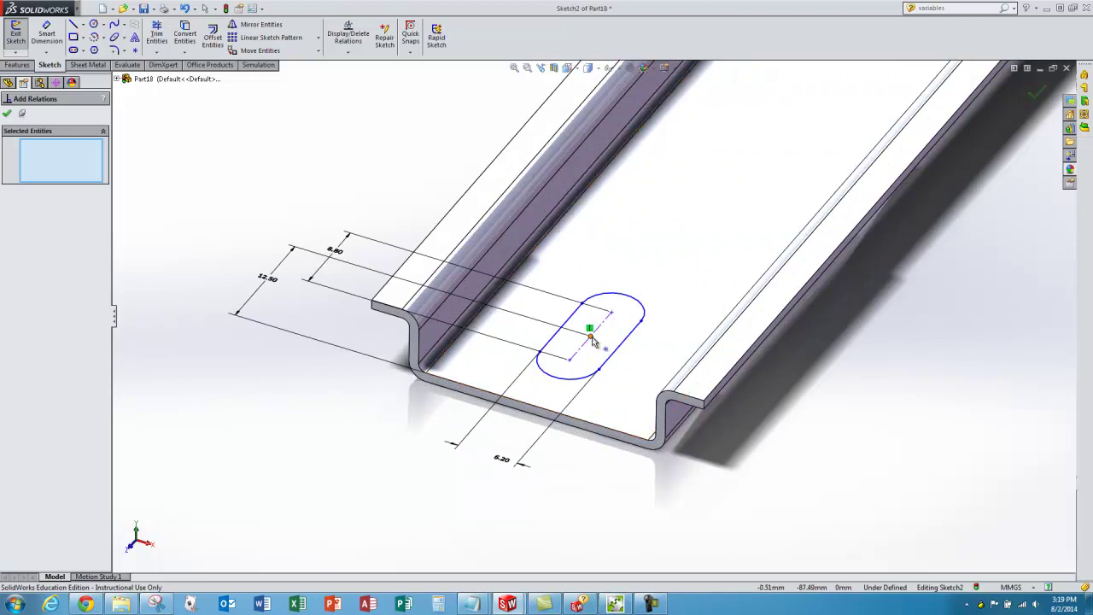
{"action": "left_click", "coordinate": [584, 354]}
{"action": "scroll", "coordinate": [519, 430], "scroll_direction": "up", "scroll_amount": 3}
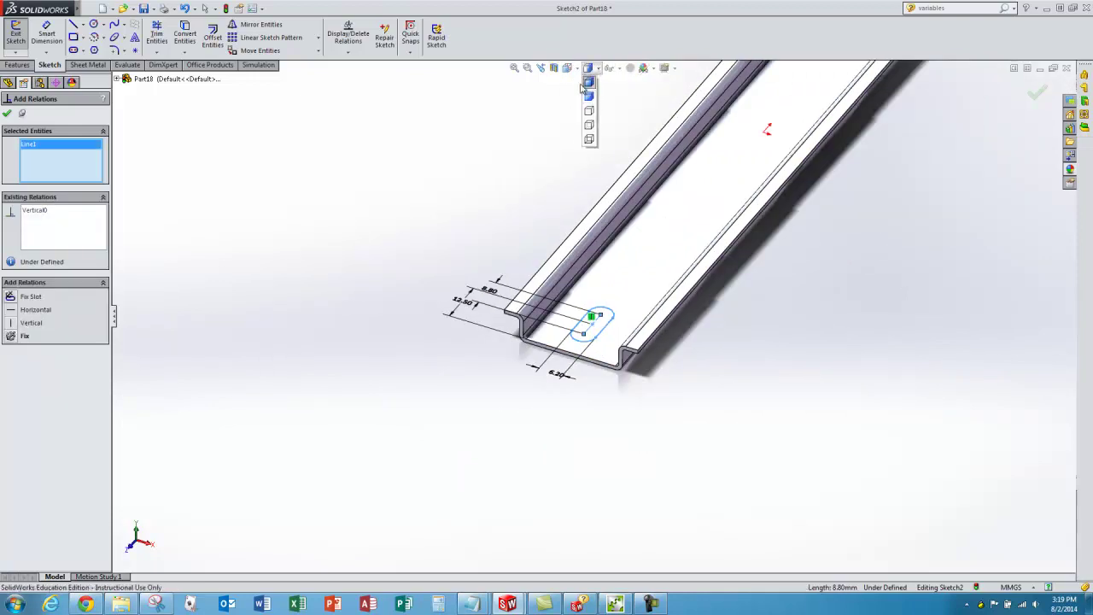
{"action": "mouse_move", "coordinate": [579, 68]}
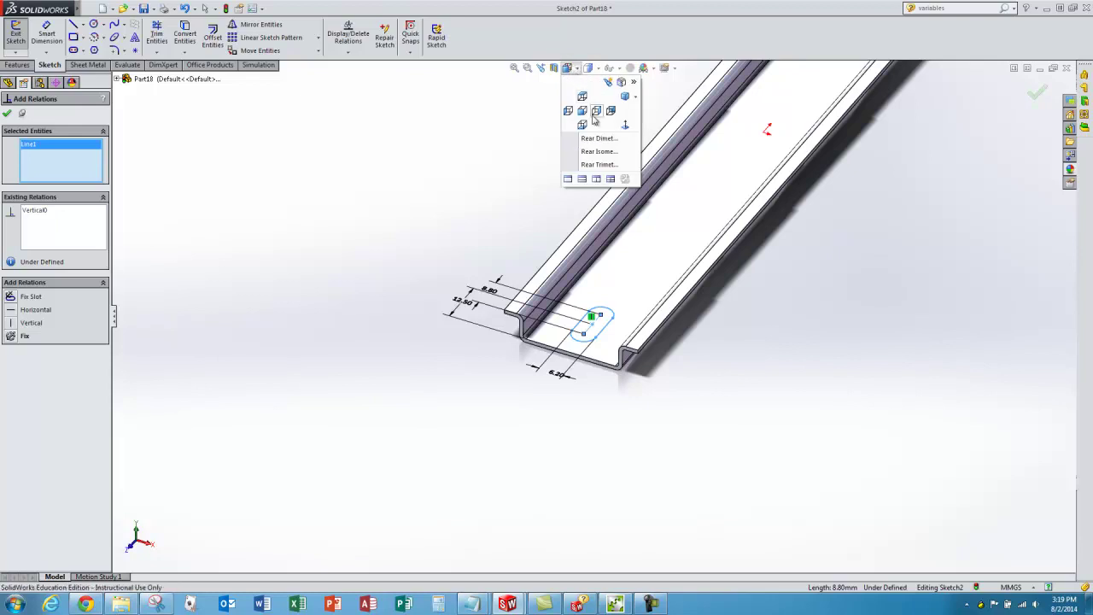
{"action": "left_click", "coordinate": [594, 115]}
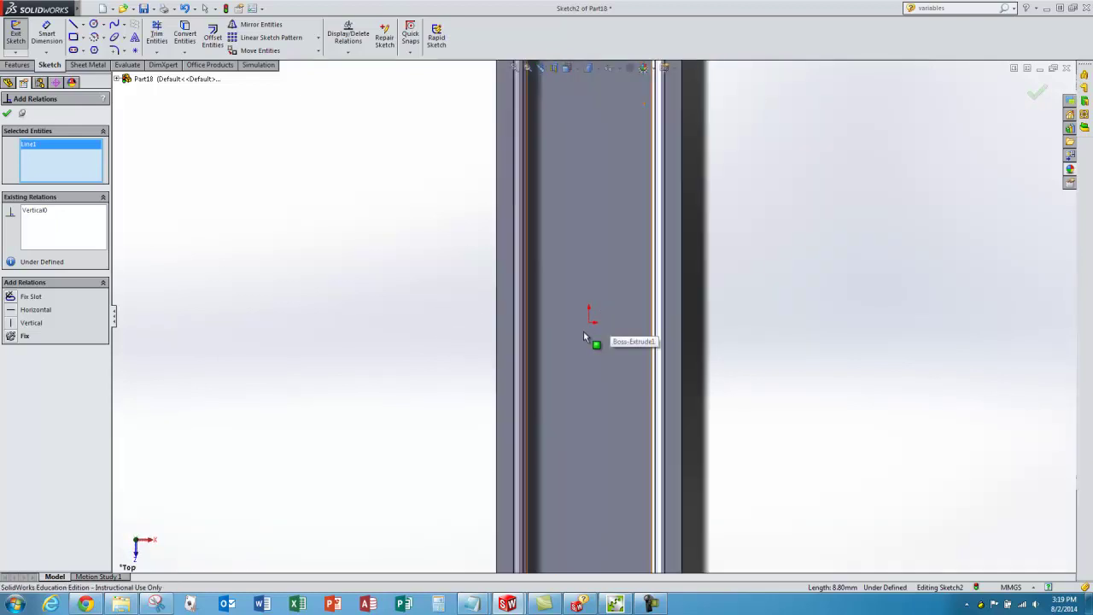
{"action": "left_click", "coordinate": [589, 321]}
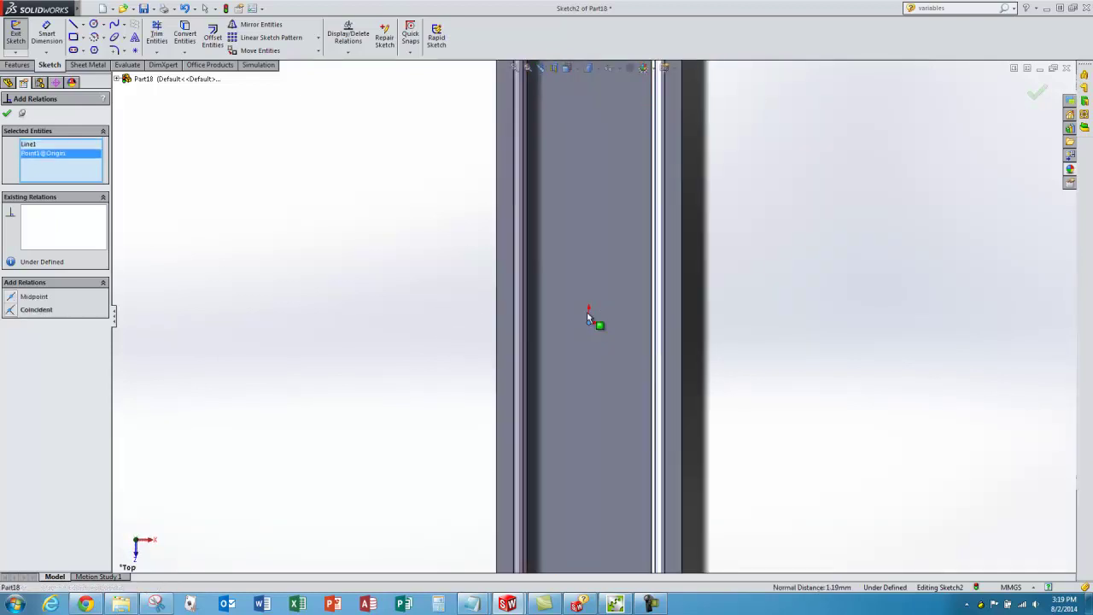
{"action": "left_click", "coordinate": [10, 313]}
{"action": "key", "text": "f"}
{"action": "middle_click_drag", "start_coordinate": [470, 268], "coordinate": [401, 230]}
{"action": "left_click", "coordinate": [6, 112]}
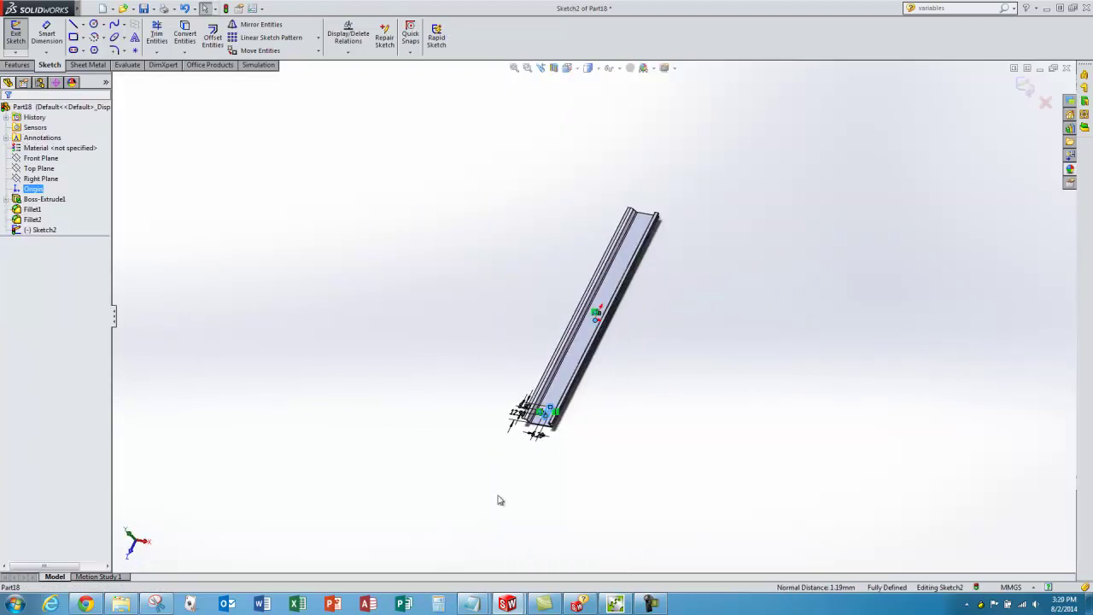
- Close the slot sketch and extrude-cut it Through All in the channel floor
{"action": "scroll", "coordinate": [534, 441], "scroll_direction": "down", "scroll_amount": 1}
{"action": "scroll", "coordinate": [534, 442], "scroll_direction": "down", "scroll_amount": 4}
{"action": "middle_click_drag", "start_coordinate": [709, 194], "coordinate": [726, 210]}
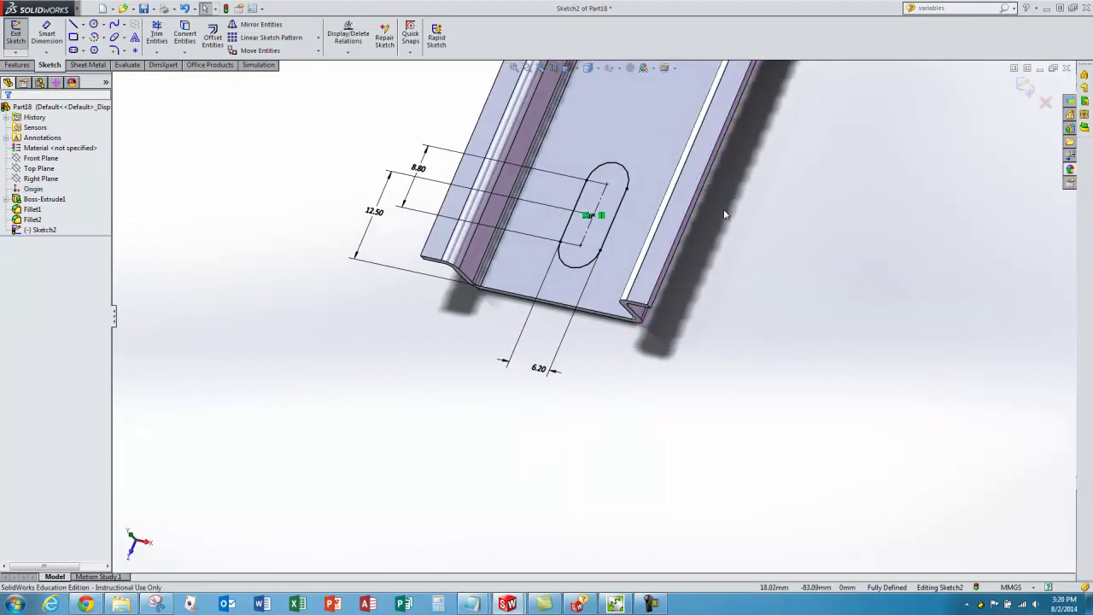
{"action": "left_click", "coordinate": [16, 34]}
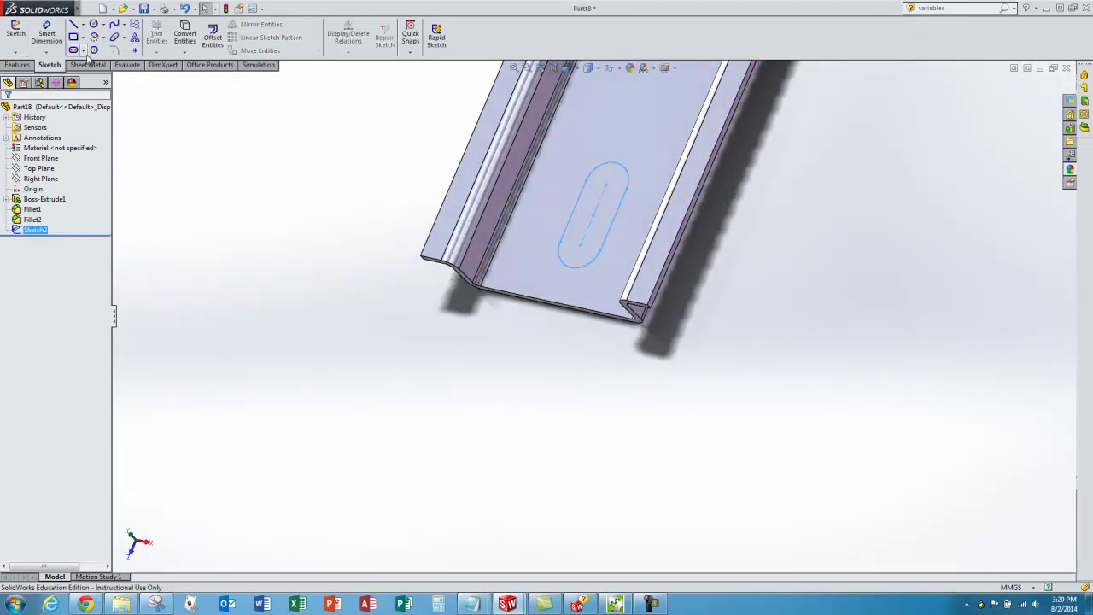
{"action": "left_click", "coordinate": [18, 65]}
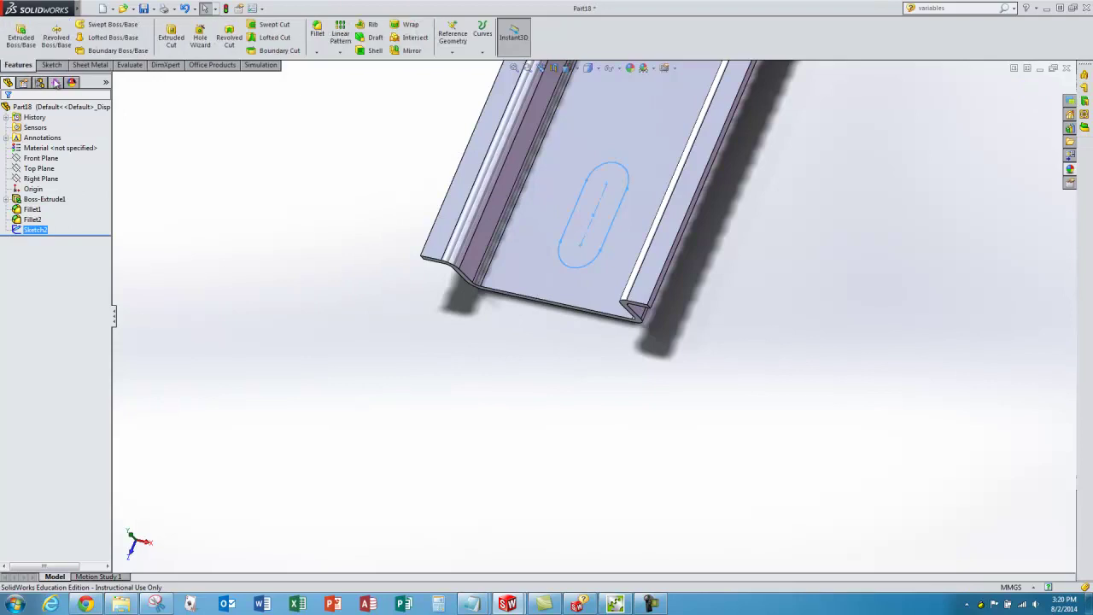
{"action": "left_click", "coordinate": [171, 40]}
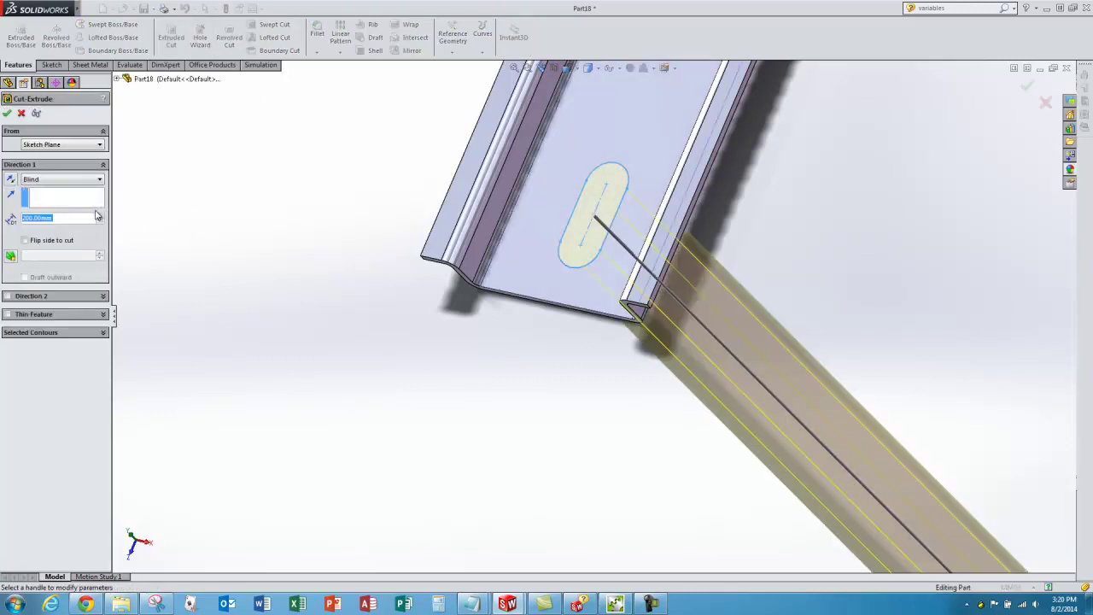
{"action": "left_click", "coordinate": [49, 179]}
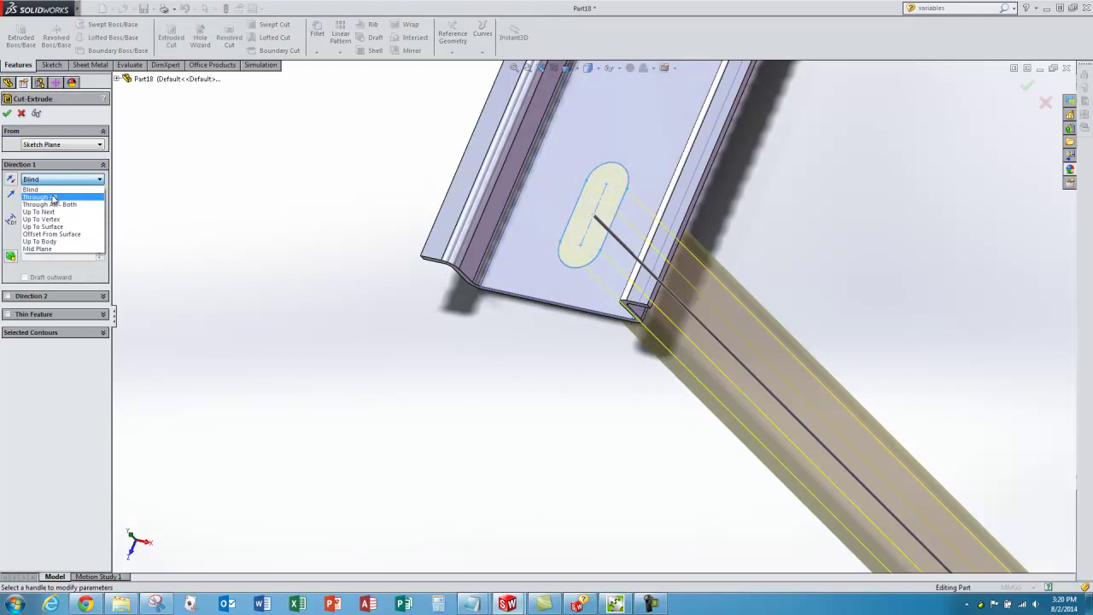
{"action": "left_click", "coordinate": [53, 198]}
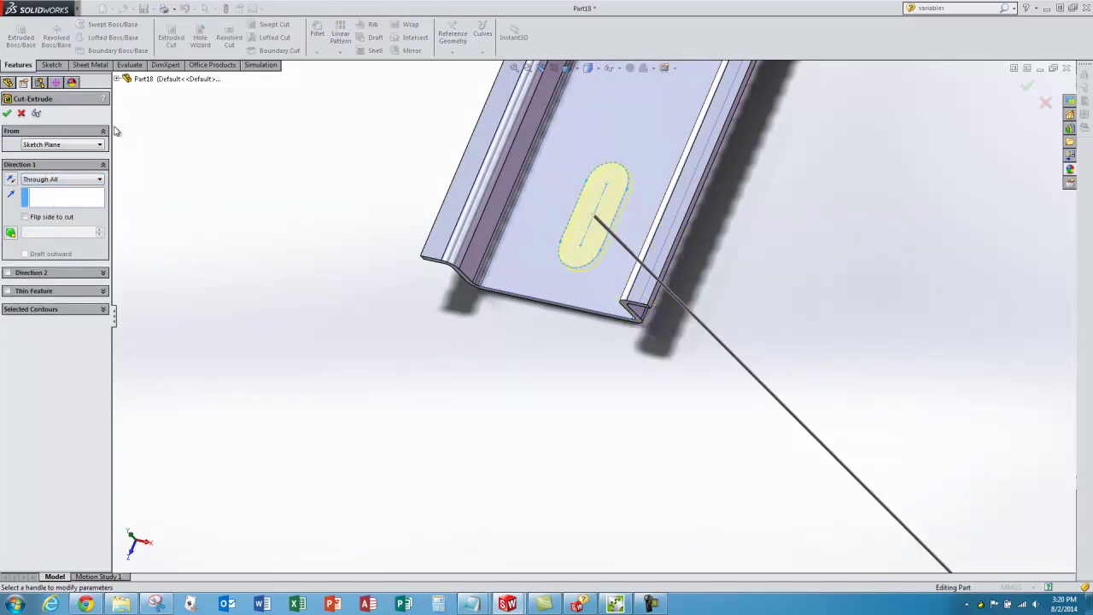
{"action": "left_click", "coordinate": [9, 113]}
- Start a linear pattern of the slot cut using the rail's long flange edge as Direction 1
{"action": "middle_click_drag", "start_coordinate": [344, 344], "coordinate": [337, 322]}
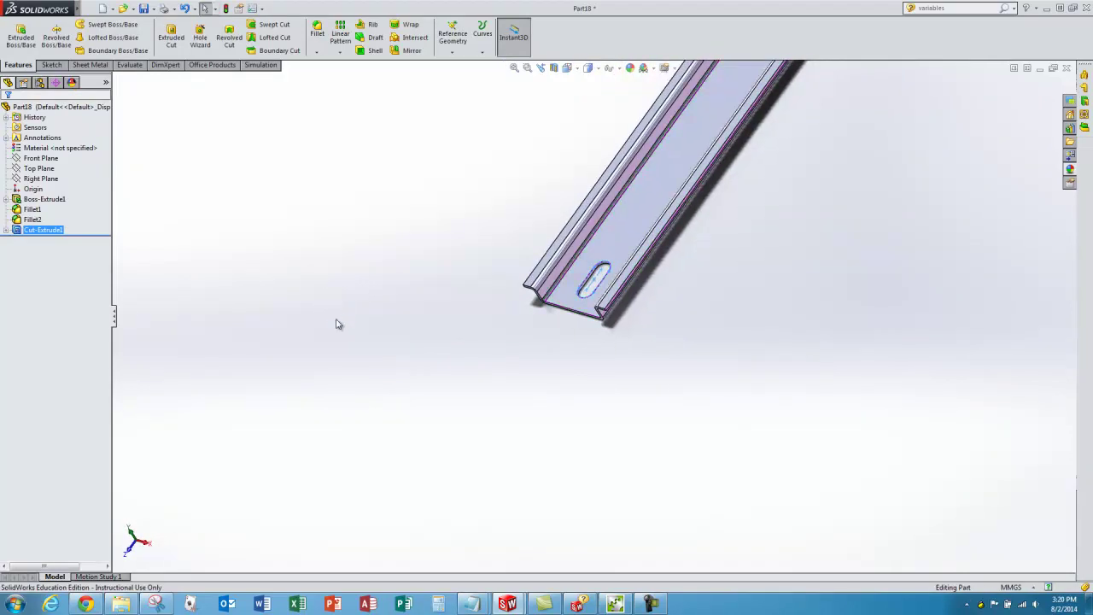
{"action": "scroll", "coordinate": [507, 341], "scroll_direction": "down", "scroll_amount": 2}
{"action": "middle_click_drag", "start_coordinate": [507, 341], "coordinate": [723, 151]}
{"action": "scroll", "coordinate": [717, 90], "scroll_direction": "up", "scroll_amount": 2}
{"action": "scroll", "coordinate": [717, 90], "scroll_direction": "up", "scroll_amount": 1}
{"action": "left_click", "coordinate": [43, 230]}
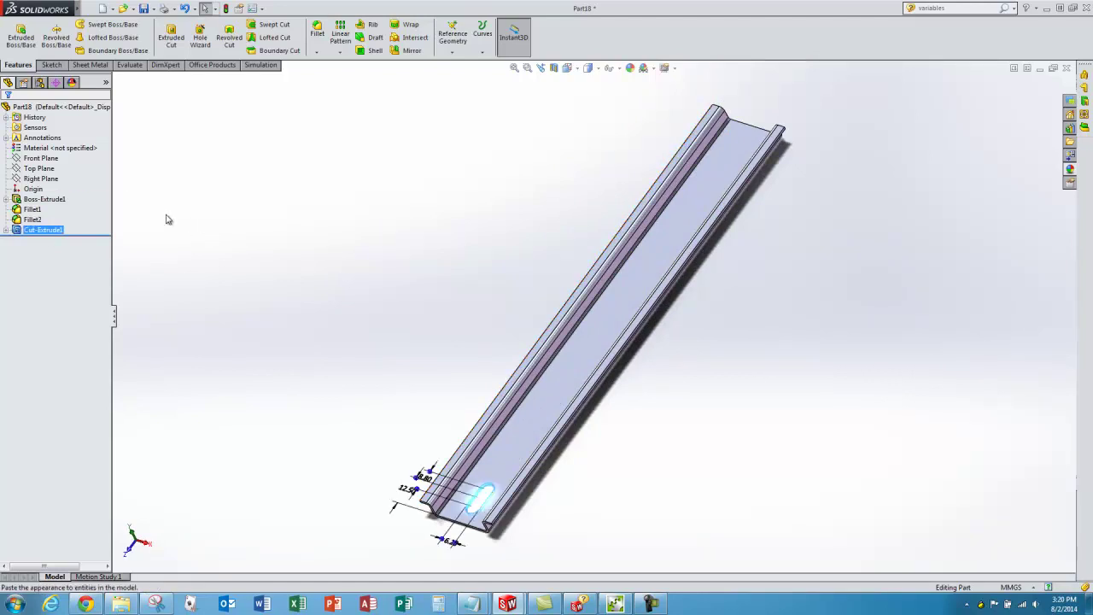
{"action": "left_click", "coordinate": [340, 32]}
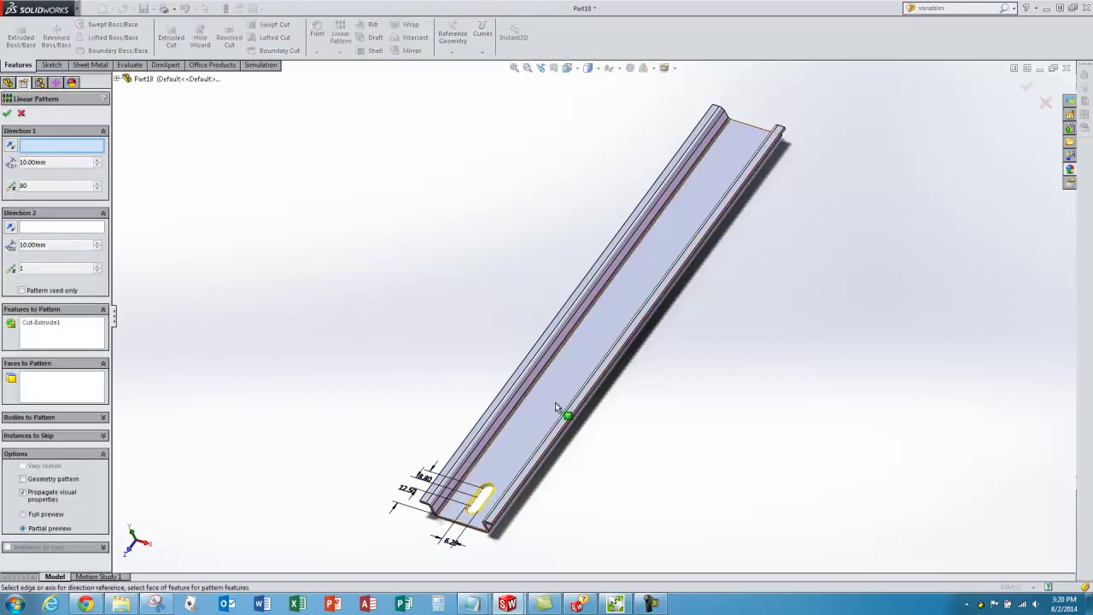
{"action": "scroll", "coordinate": [512, 512], "scroll_direction": "down", "scroll_amount": 5}
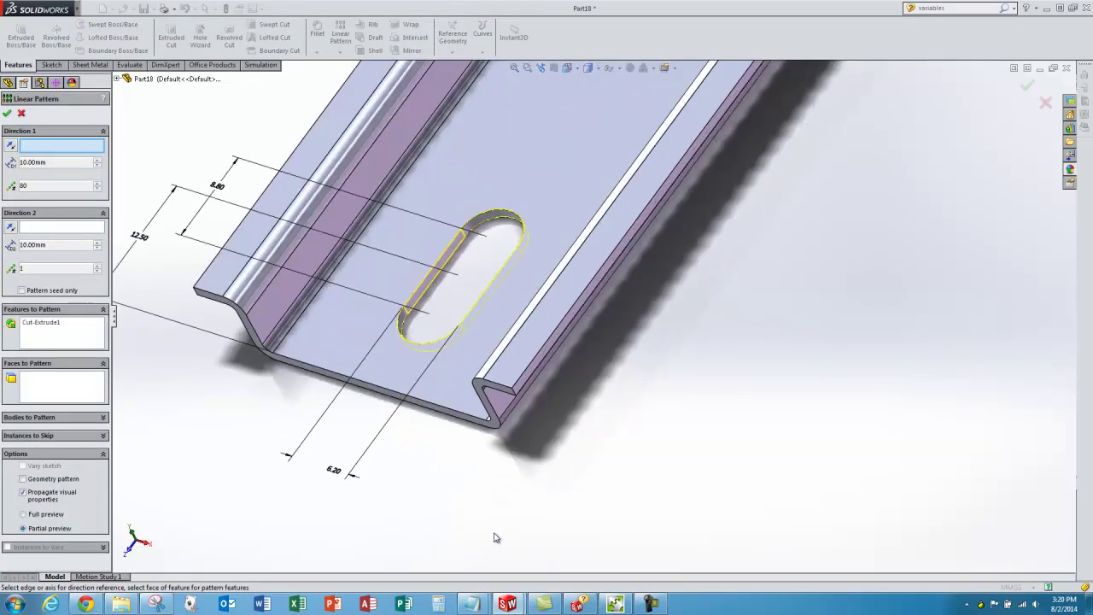
{"action": "left_click", "coordinate": [521, 380]}
{"action": "scroll", "coordinate": [543, 442], "scroll_direction": "up", "scroll_amount": 5}
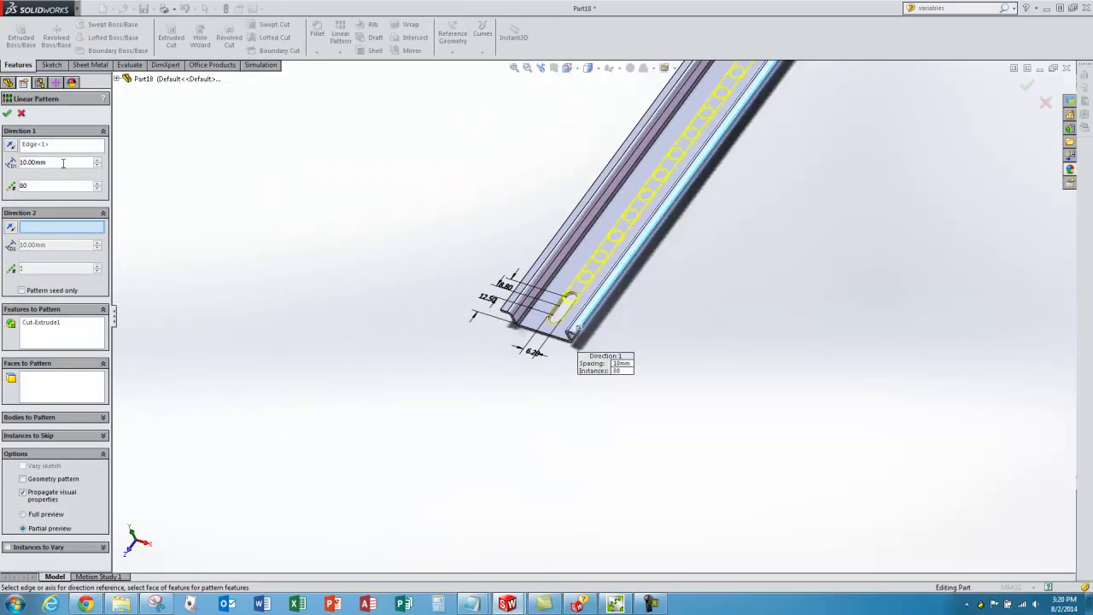
- Set the slot pattern to 25 mm spacing with 8 instances and create it
{"action": "type", "text": "25"}
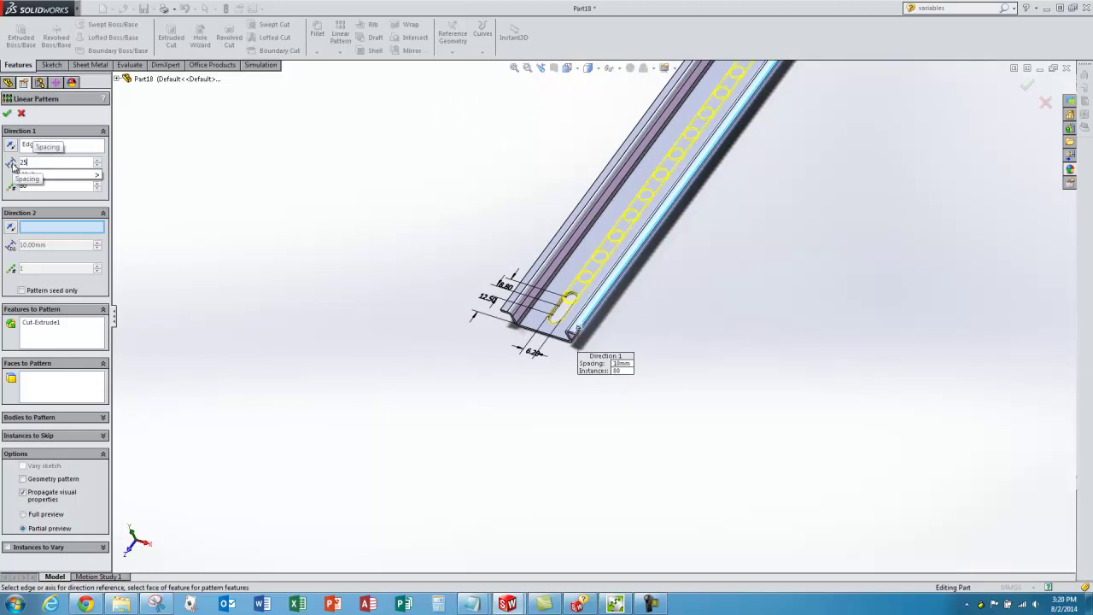
{"action": "key", "text": "Return"}
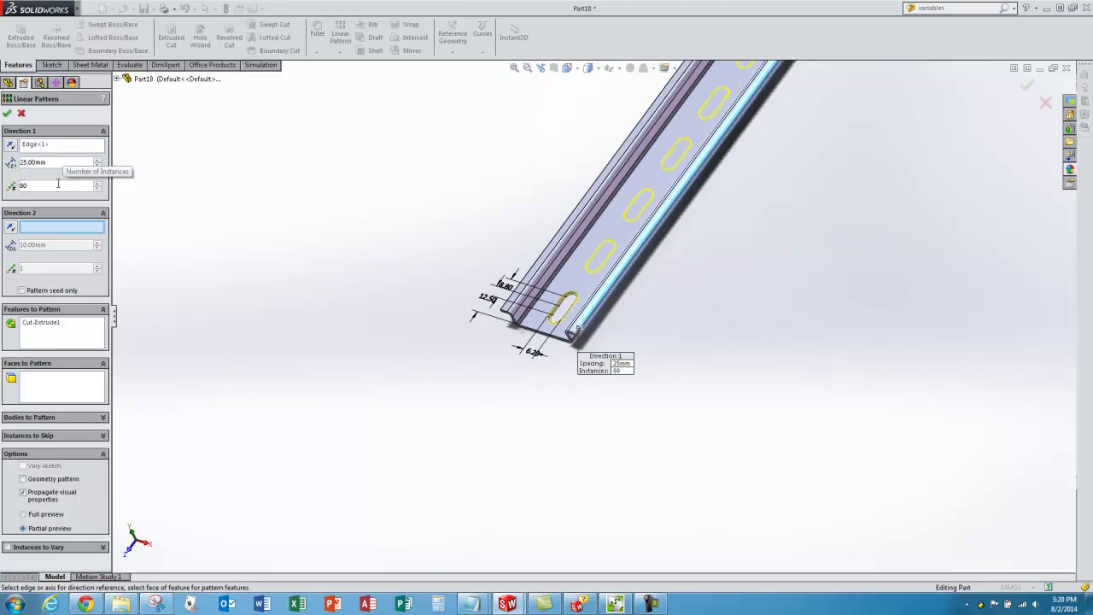
{"action": "left_click", "coordinate": [59, 183]}
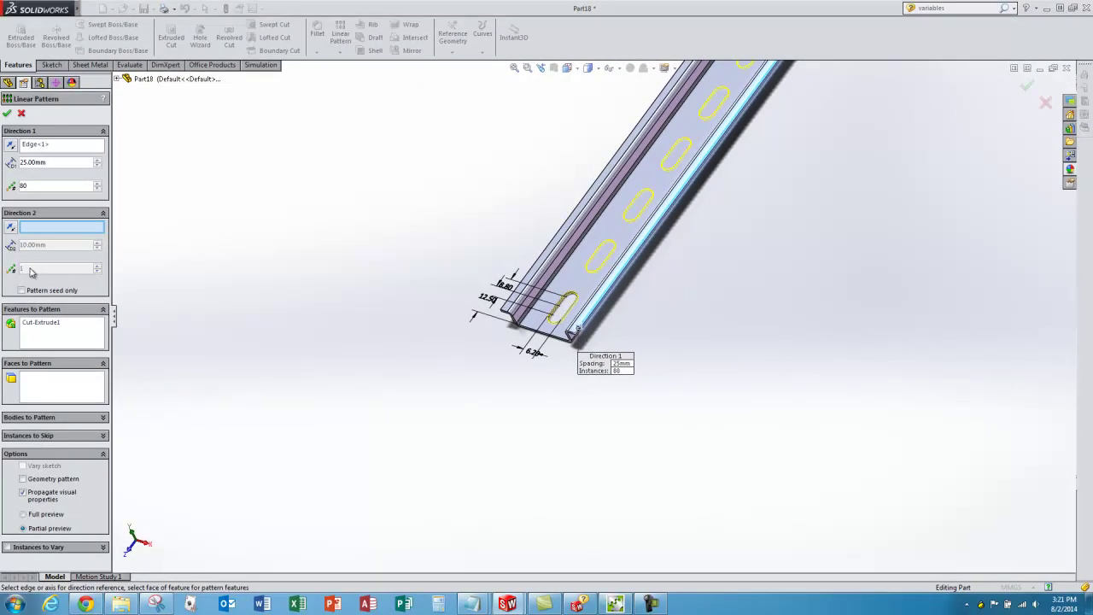
{"action": "type", "text": "8"}
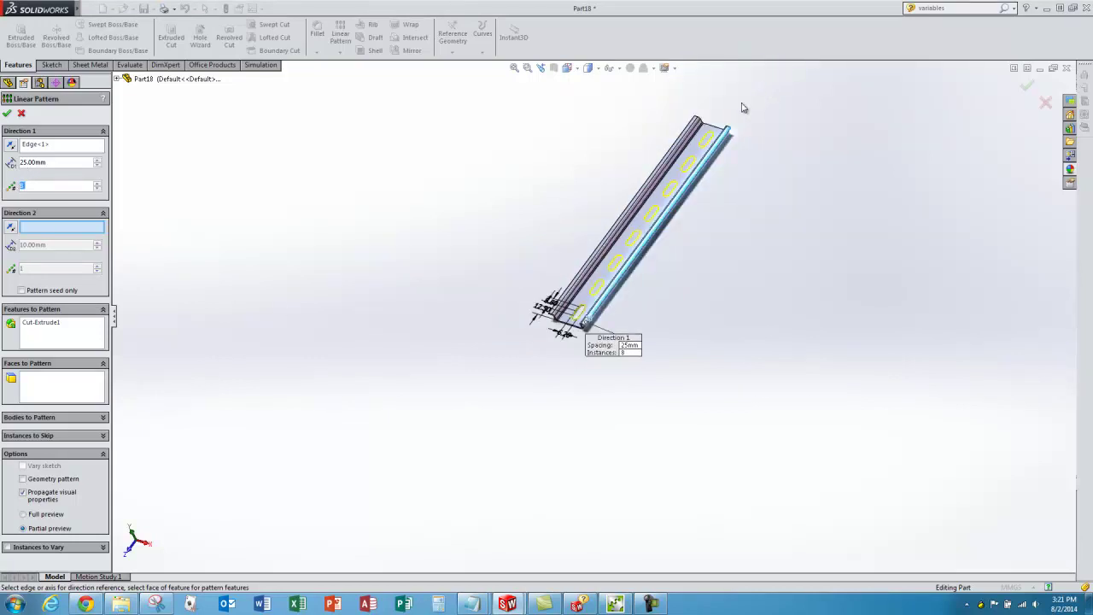
{"action": "left_click", "coordinate": [8, 112]}
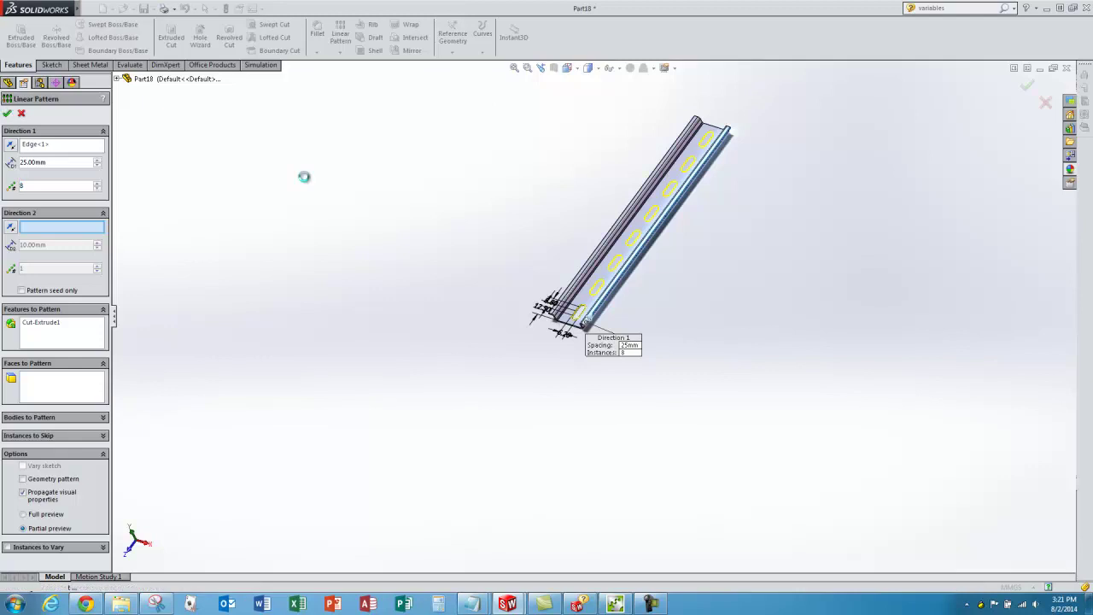
- Examine the patterned slots along the channel floor from the front end to the far end of the rail
{"action": "middle_click_drag", "start_coordinate": [399, 210], "coordinate": [589, 163]}
{"action": "scroll", "coordinate": [640, 210], "scroll_direction": "down", "scroll_amount": 3}
{"action": "middle_click_drag", "start_coordinate": [640, 210], "coordinate": [601, 332]}
{"action": "scroll", "coordinate": [532, 427], "scroll_direction": "down", "scroll_amount": 4}
{"action": "scroll", "coordinate": [523, 421], "scroll_direction": "up", "scroll_amount": 2}
{"action": "scroll", "coordinate": [525, 422], "scroll_direction": "up", "scroll_amount": 3}
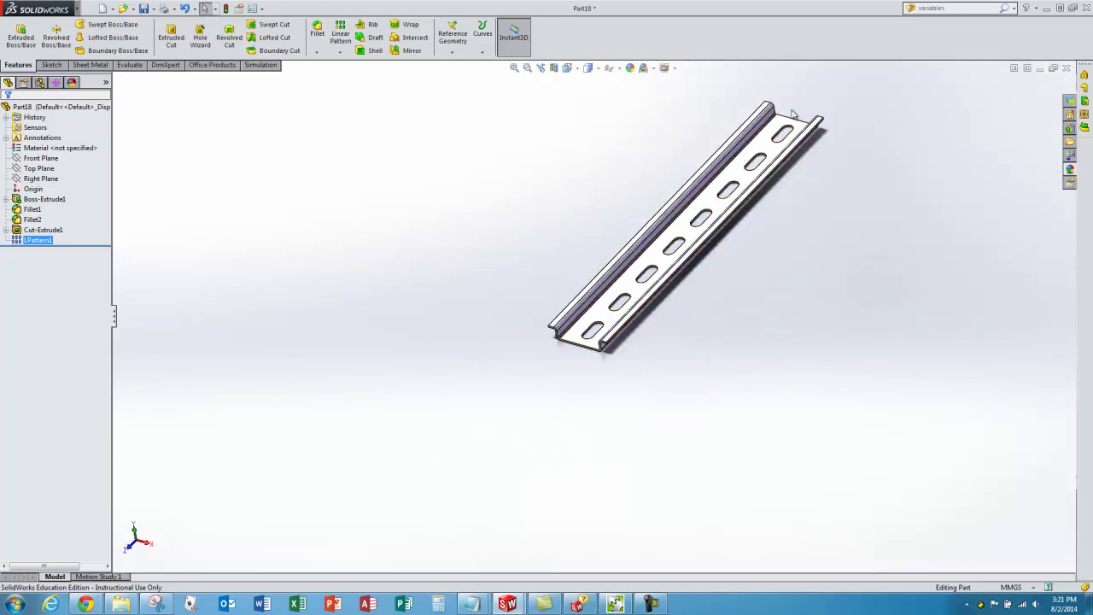
{"action": "scroll", "coordinate": [793, 113], "scroll_direction": "down", "scroll_amount": 2}
{"action": "scroll", "coordinate": [732, 161], "scroll_direction": "up", "scroll_amount": 2}
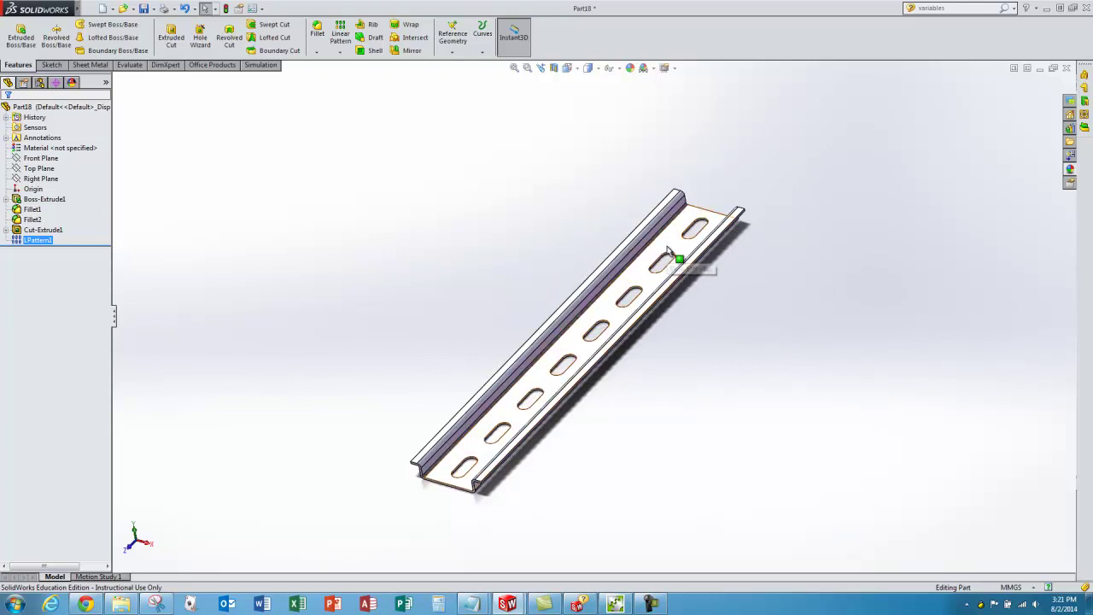
{"action": "mouse_move", "coordinate": [418, 296]}
{"action": "middle_mouse_down"}
{"action": "mouse_move", "coordinate": [420, 273]}
{"action": "mouse_move", "coordinate": [422, 291]}
{"action": "middle_mouse_up"}
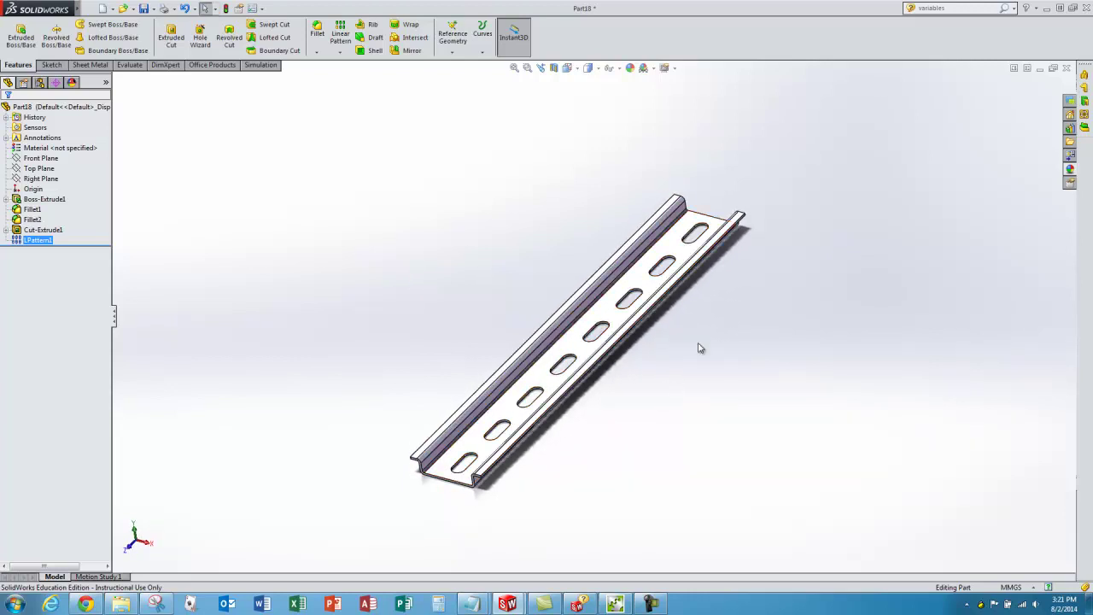
{"action": "scroll", "coordinate": [466, 469], "scroll_direction": "down", "scroll_amount": 3}
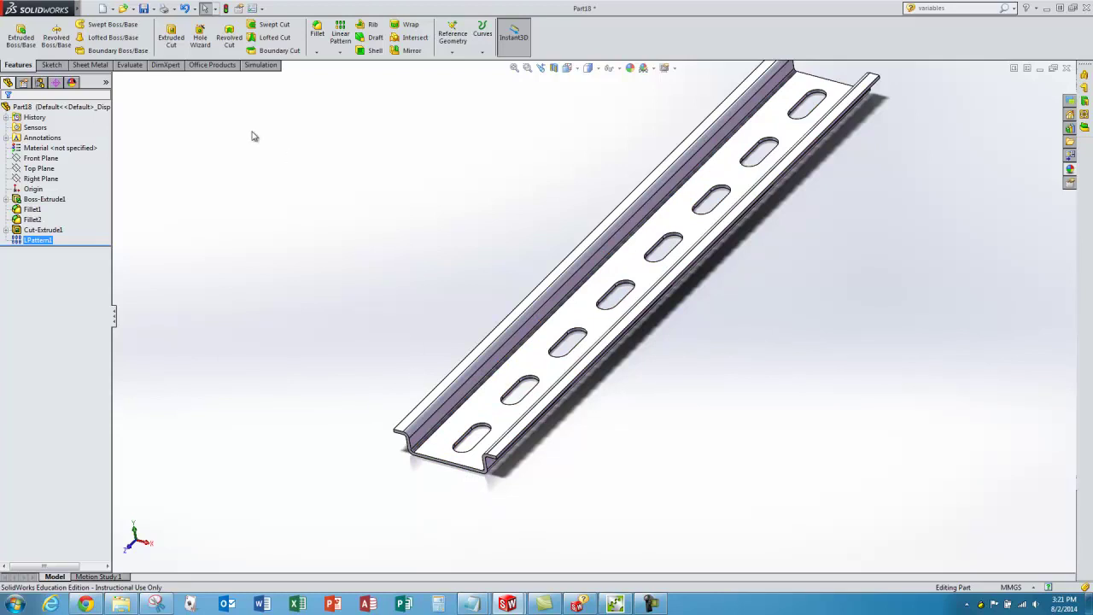
- Add a global variable L equal to 200mm in the part's equations
{"action": "mouse_move", "coordinate": [79, 14]}
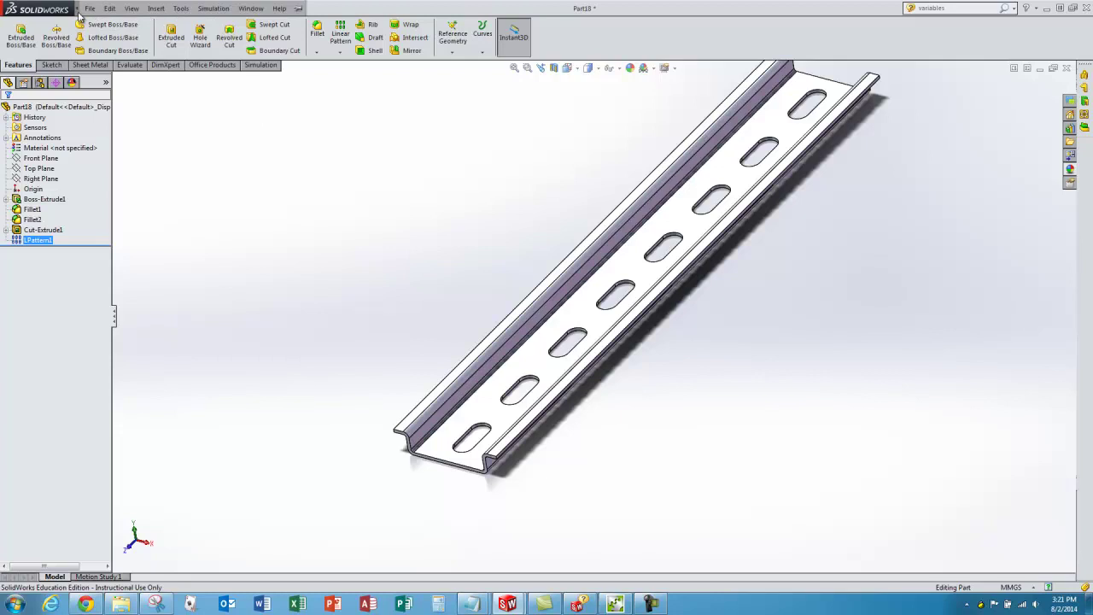
{"action": "left_click", "coordinate": [182, 9]}
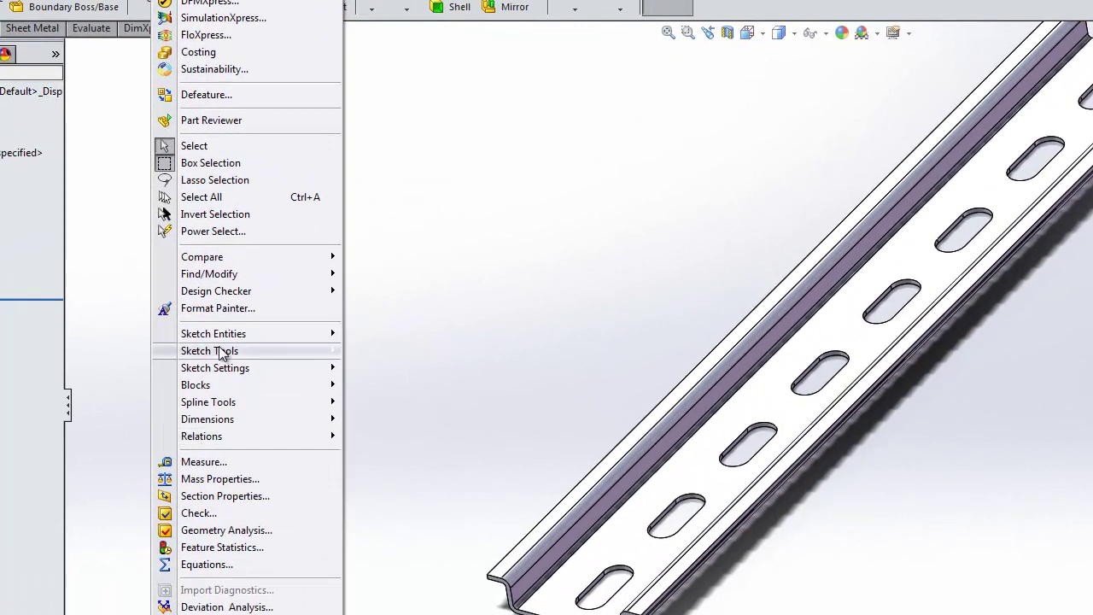
{"action": "left_click", "coordinate": [200, 564]}
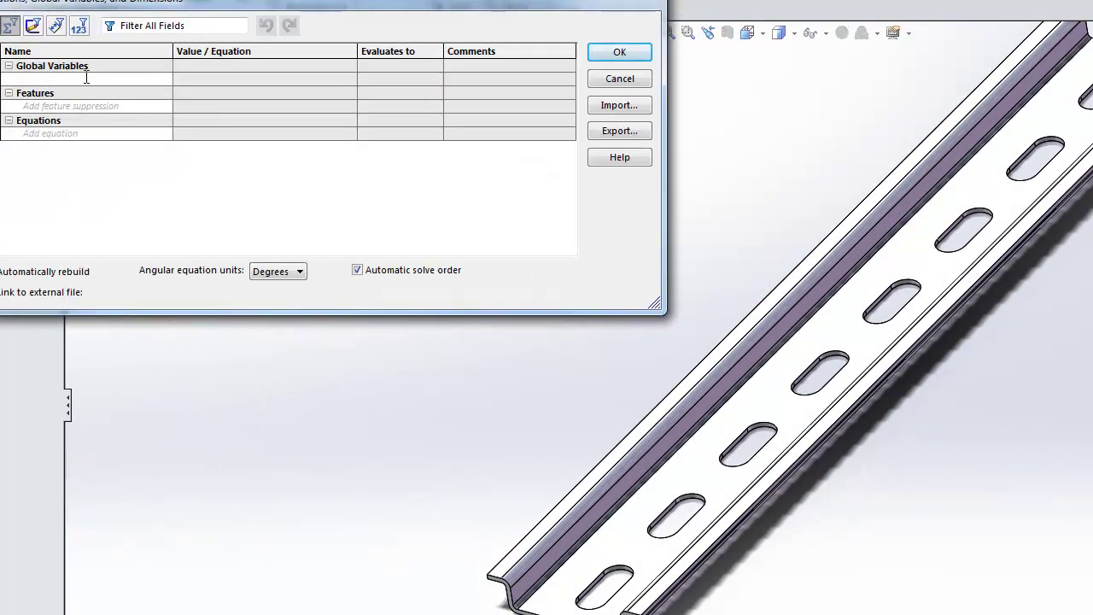
{"action": "key", "text": "Tab"}
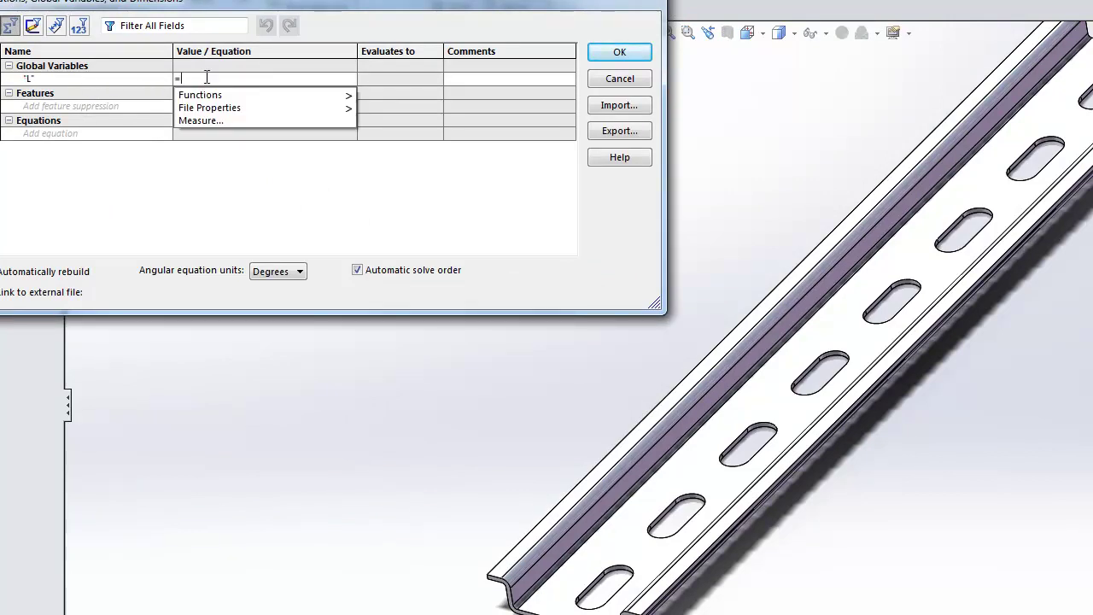
{"action": "type", "text": "200"}
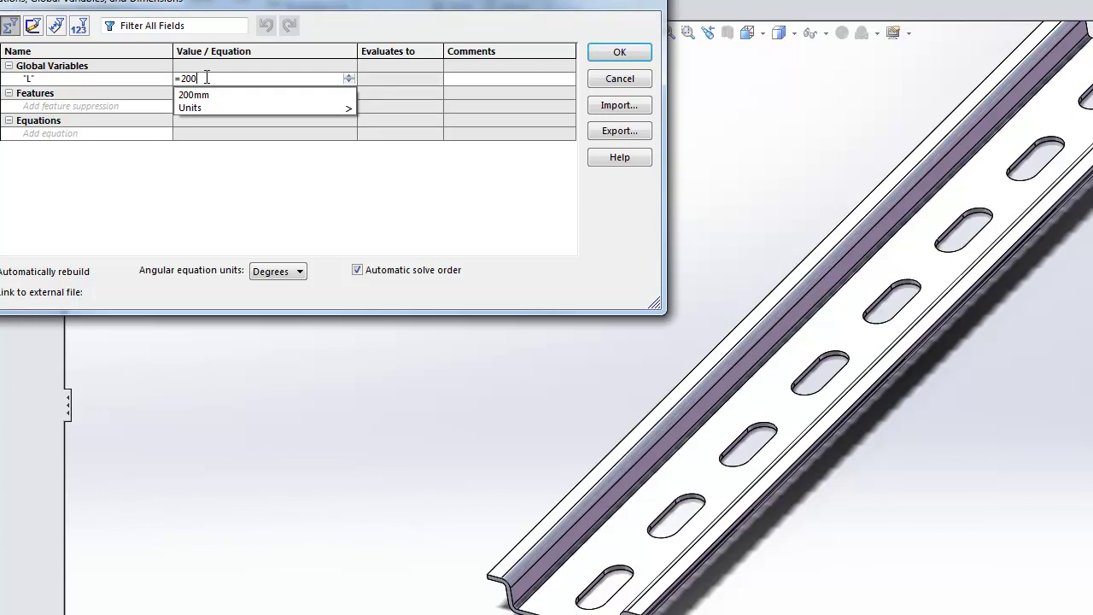
{"action": "left_click", "coordinate": [205, 95]}
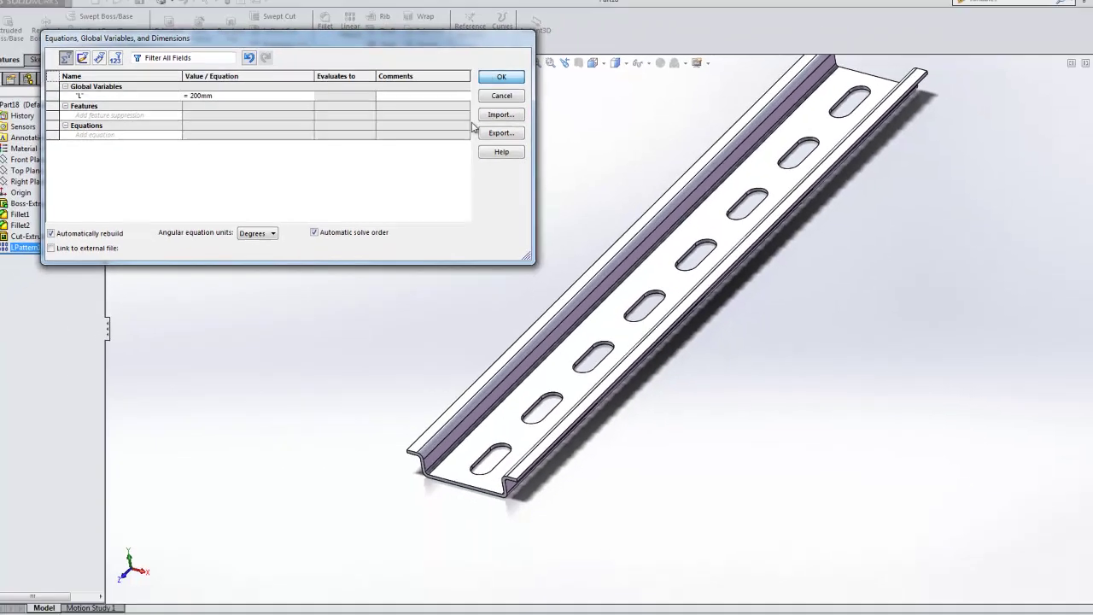
{"action": "left_click", "coordinate": [613, 53]}
- Edit the rail's base extrusion so its Mid Plane depth equals the global variable L
{"action": "scroll", "coordinate": [586, 249], "scroll_direction": "up", "scroll_amount": 3}
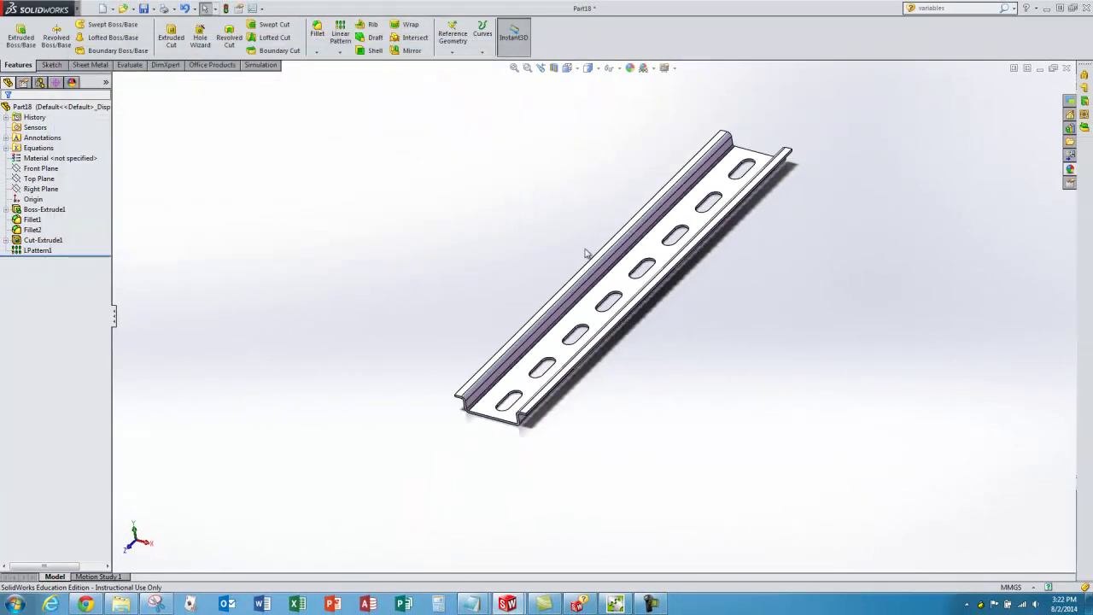
{"action": "scroll", "coordinate": [590, 244], "scroll_direction": "down", "scroll_amount": 2}
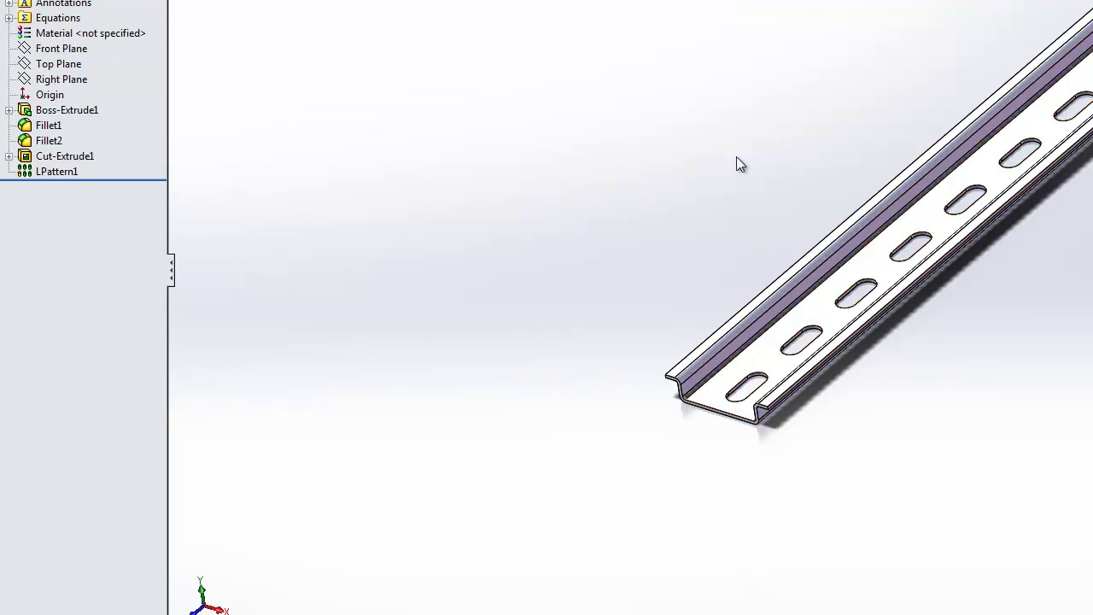
{"action": "left_click", "coordinate": [33, 108]}
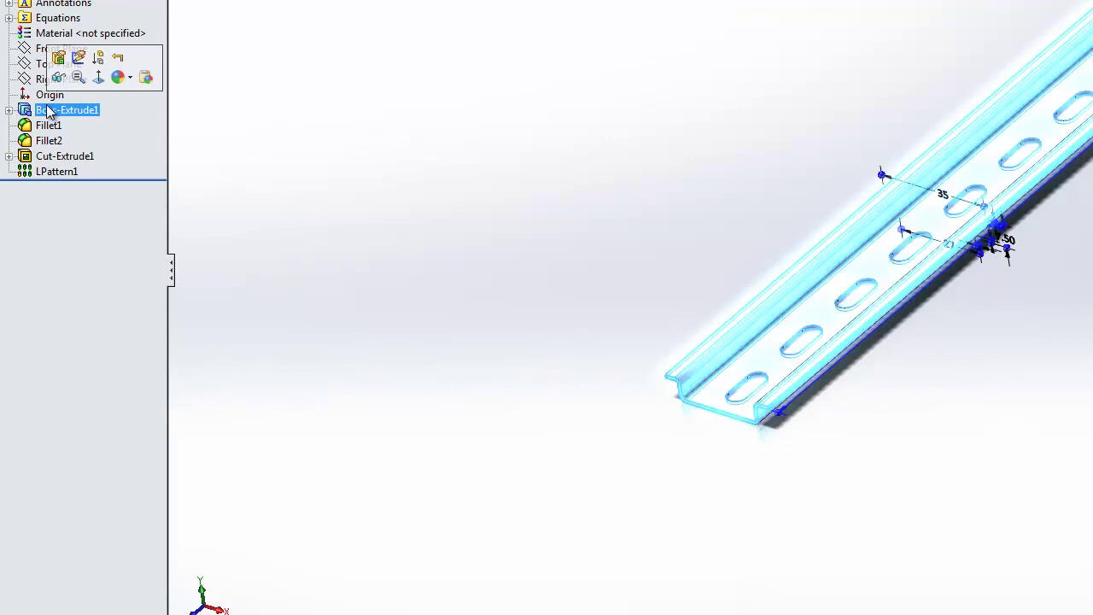
{"action": "right_click", "coordinate": [46, 104]}
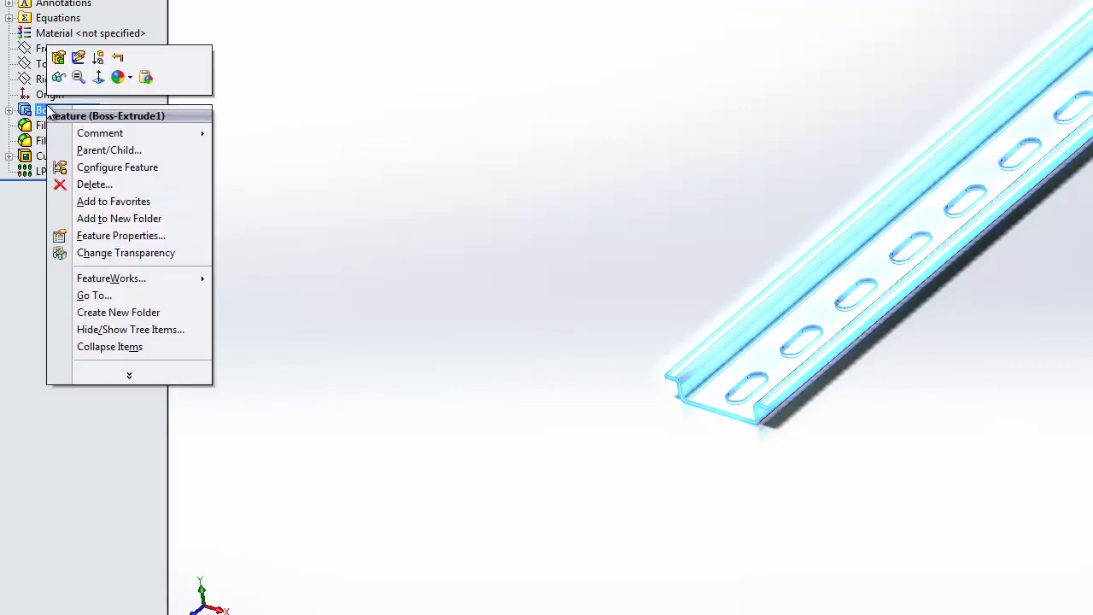
{"action": "left_click", "coordinate": [59, 58]}
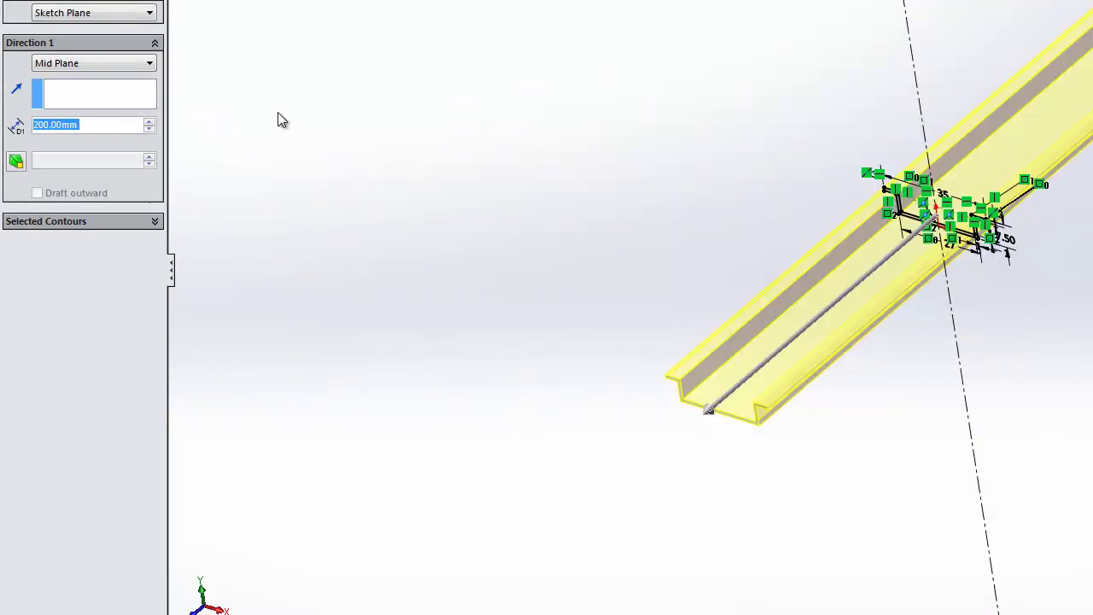
{"action": "left_click", "coordinate": [89, 123]}
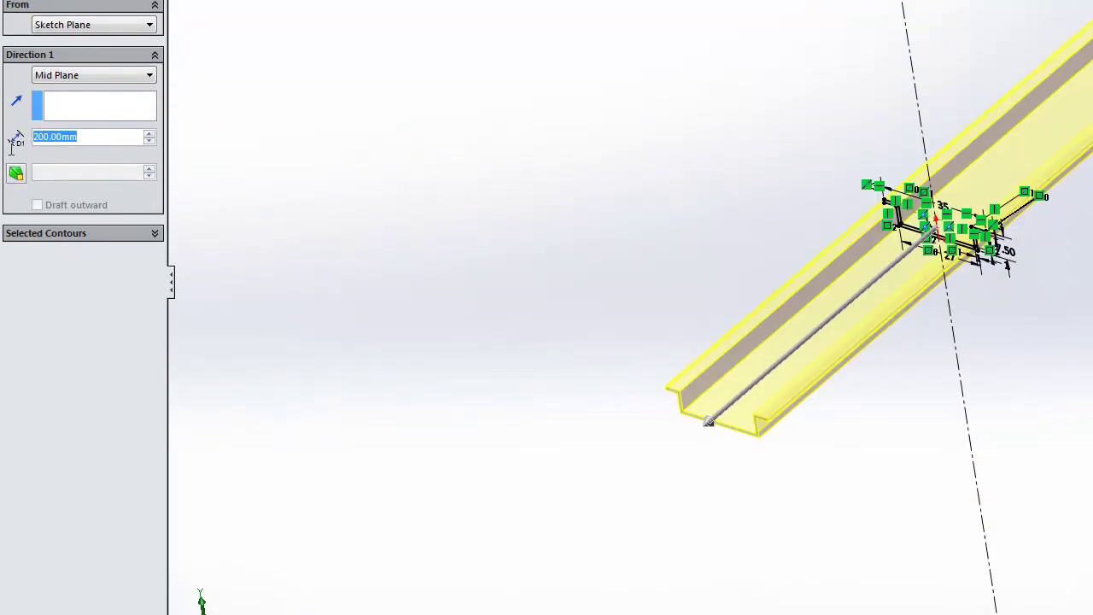
{"action": "type", "text": "="}
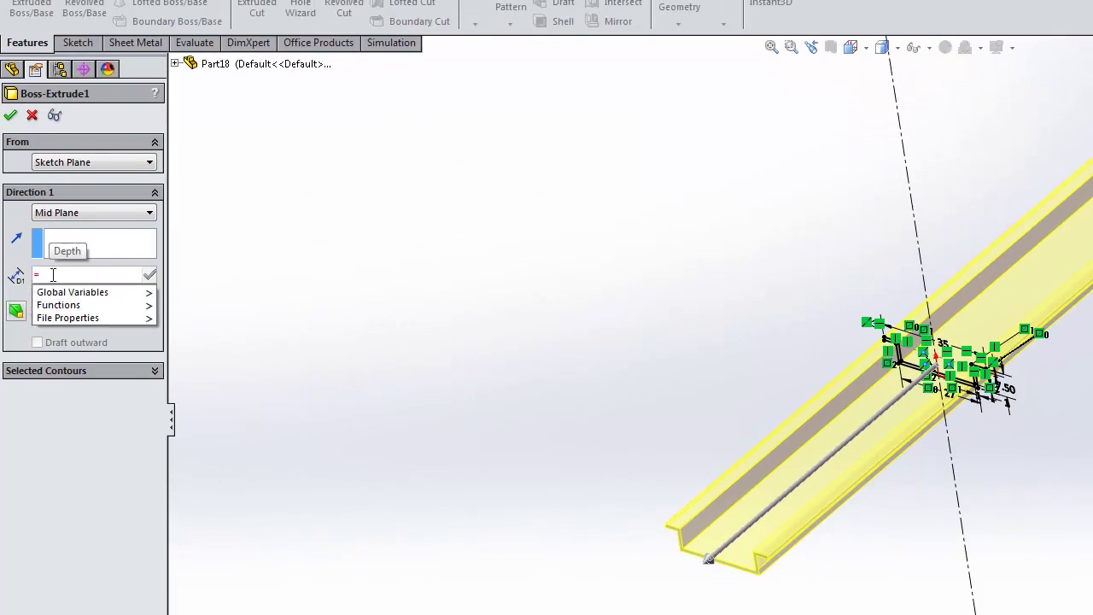
{"action": "mouse_move", "coordinate": [87, 295]}
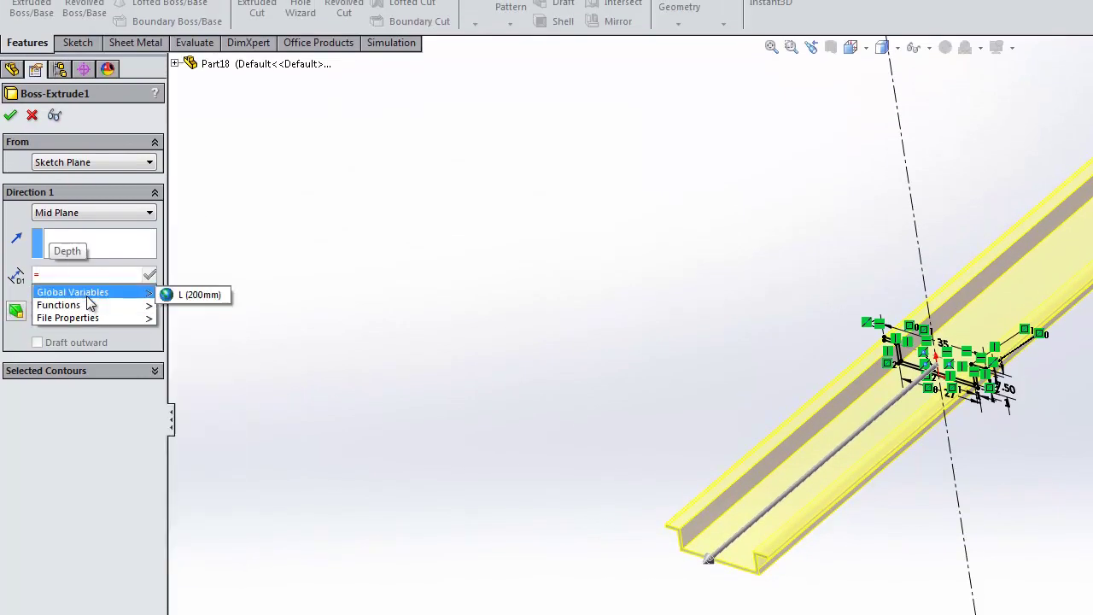
{"action": "left_click", "coordinate": [193, 296]}
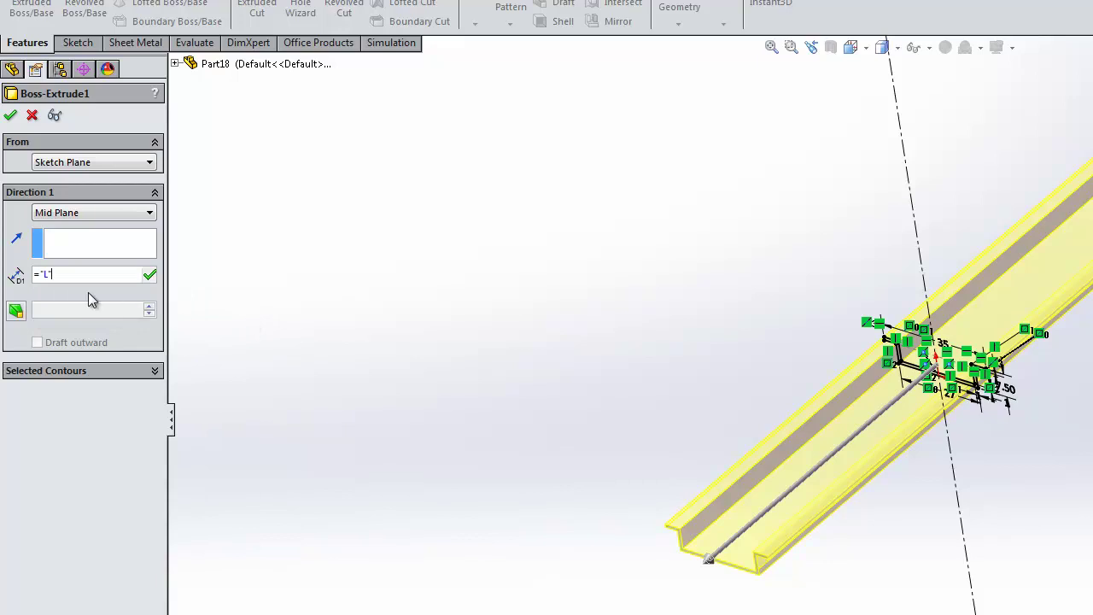
{"action": "left_click", "coordinate": [11, 117]}
- Set the global variable L to 2000mm in the part's equations
{"action": "mouse_move", "coordinate": [618, 393]}
{"action": "middle_mouse_down"}
{"action": "mouse_move", "coordinate": [610, 427]}
{"action": "mouse_move", "coordinate": [634, 382]}
{"action": "middle_mouse_up"}
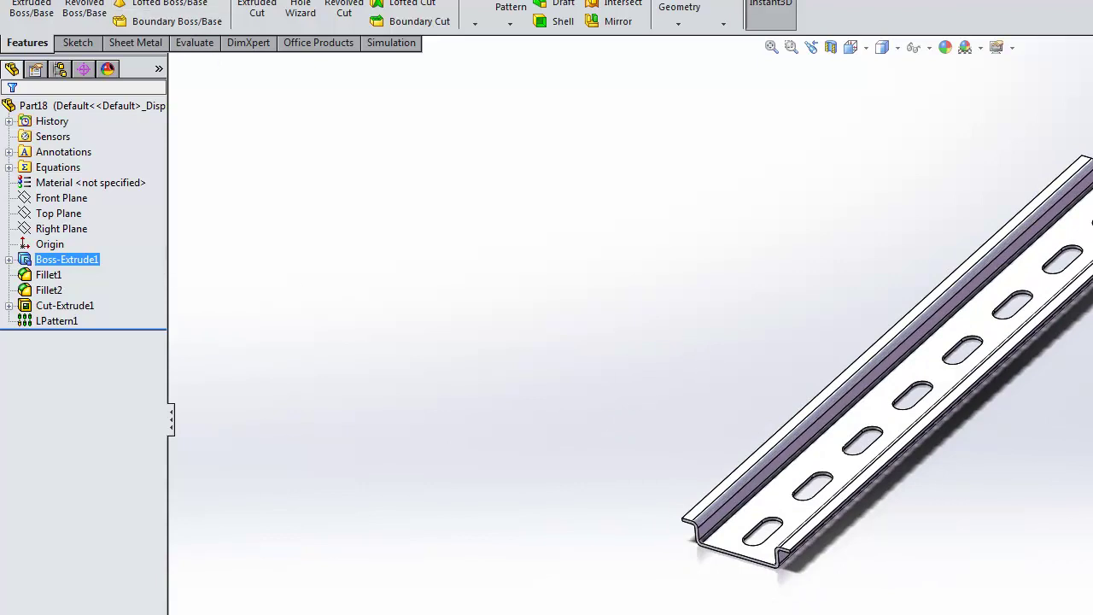
{"action": "left_click", "coordinate": [278, 1]}
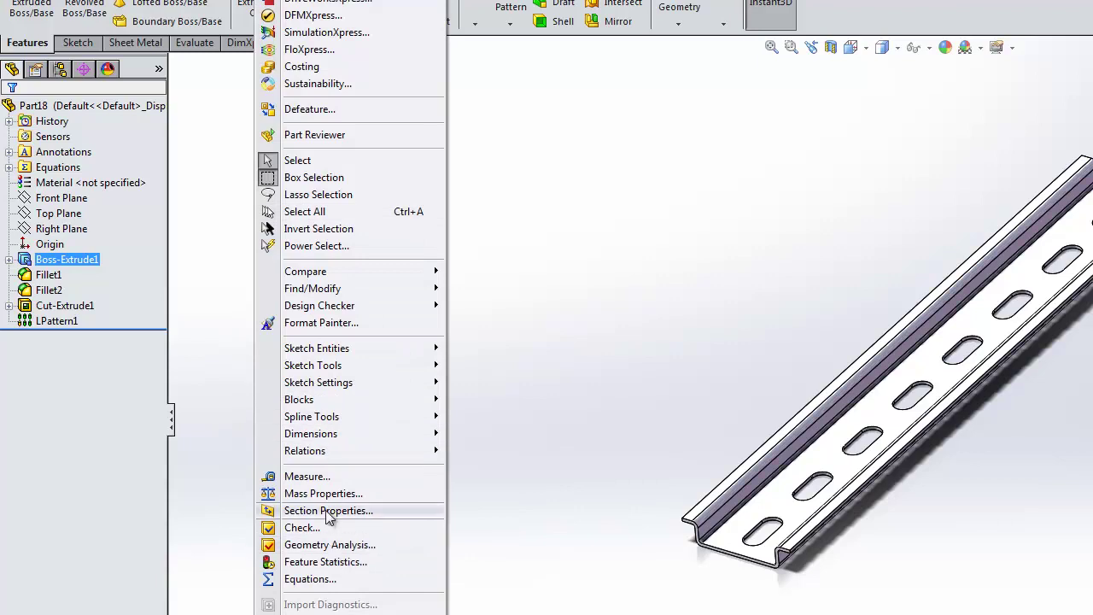
{"action": "left_click", "coordinate": [307, 579]}
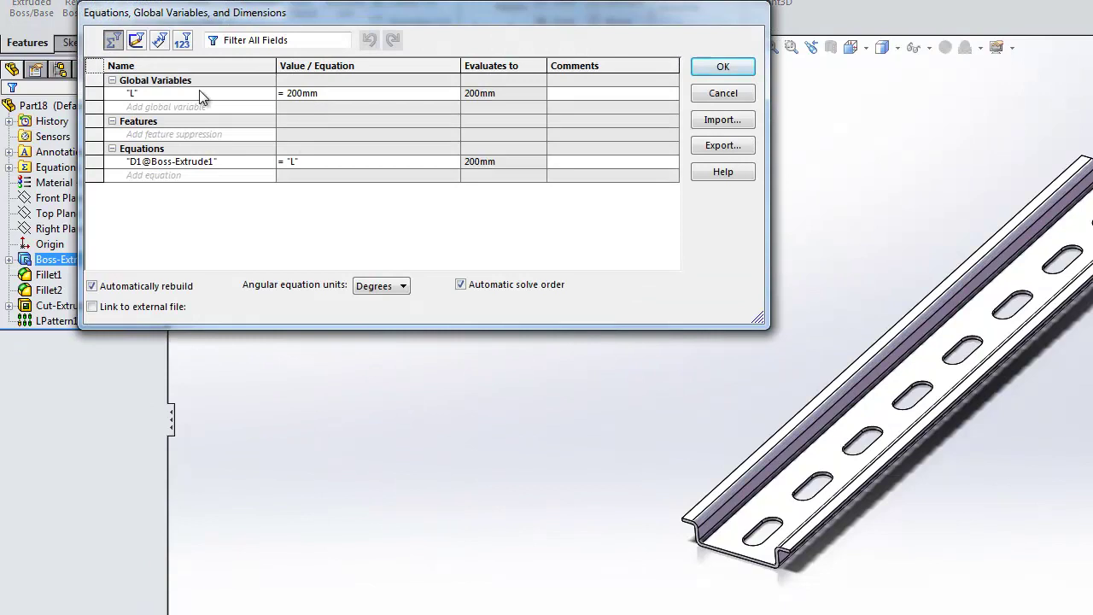
{"action": "left_click", "coordinate": [297, 94]}
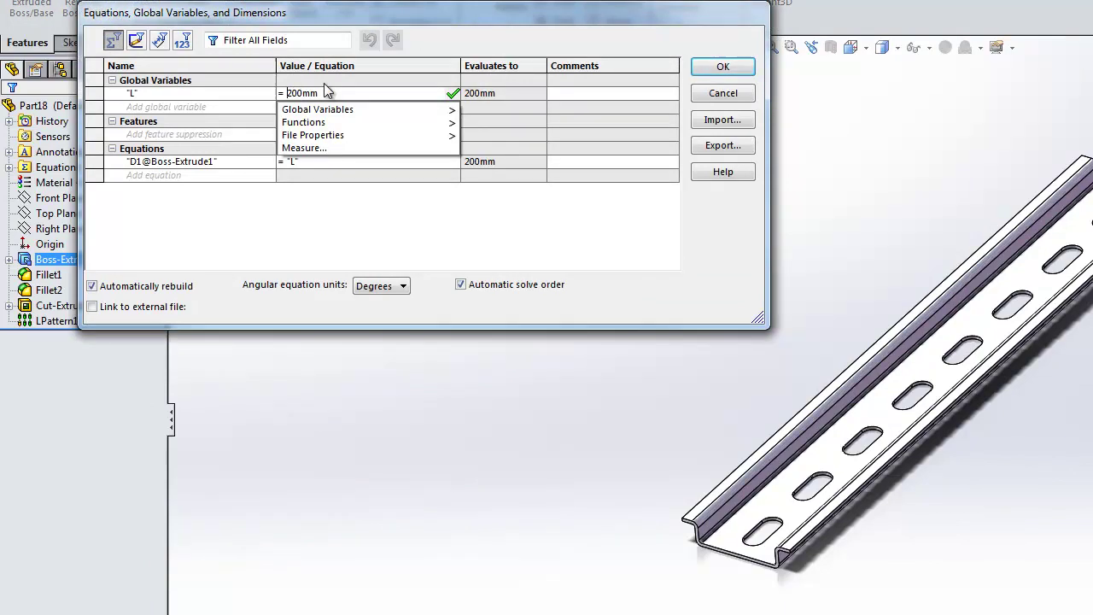
{"action": "key", "text": "Right"}
{"action": "type", "text": "0"}
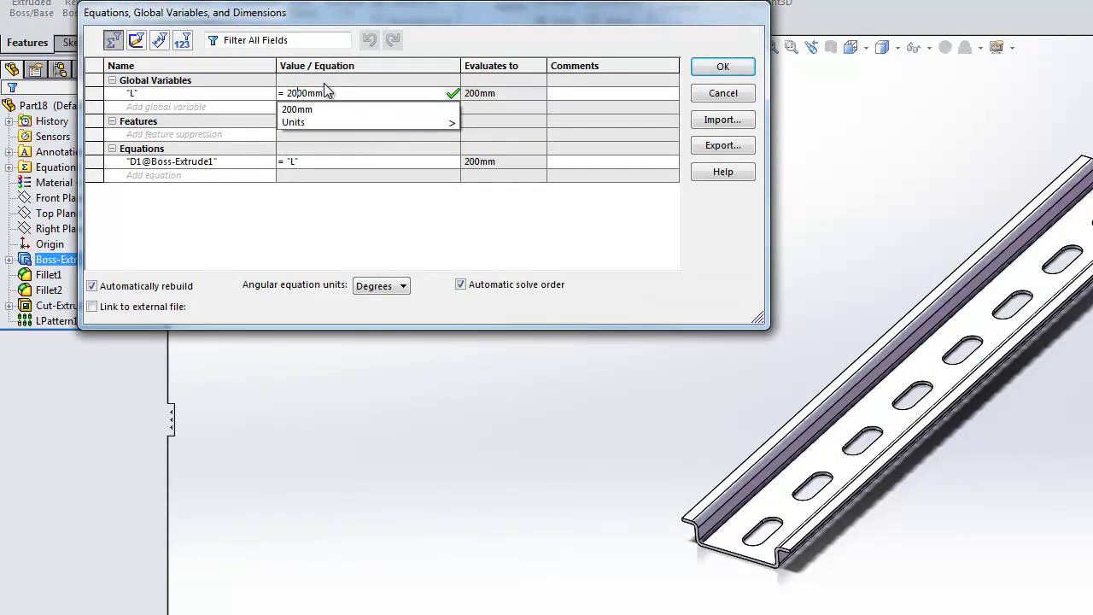
{"action": "key", "text": "Return"}
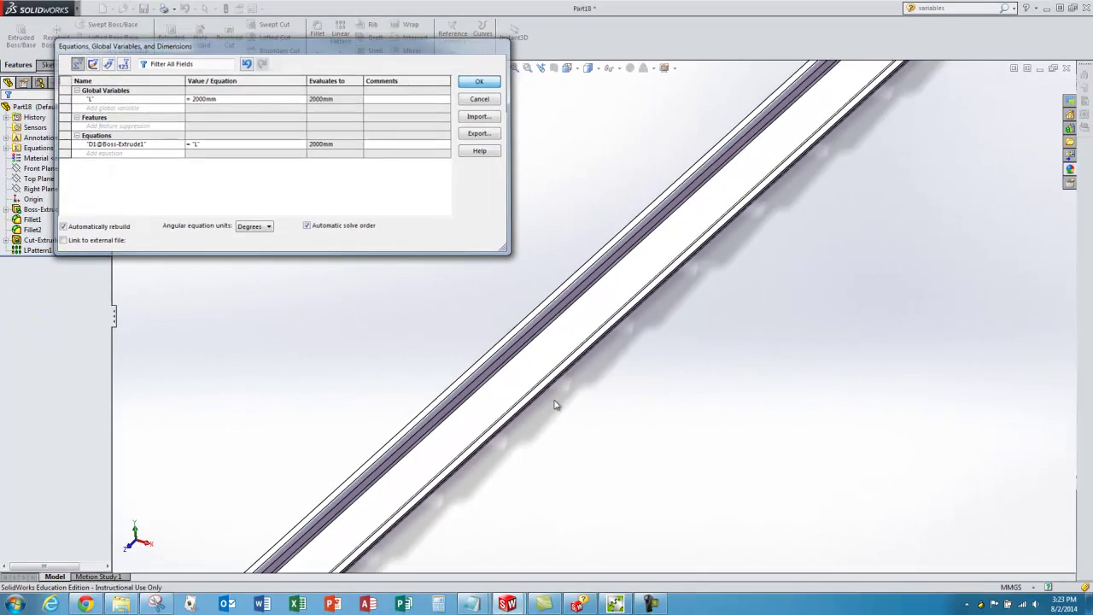
- Accept the equation changes and examine how far the slot pattern extends along the lengthened rail
{"action": "left_click", "coordinate": [720, 65]}
{"action": "key", "text": "f"}
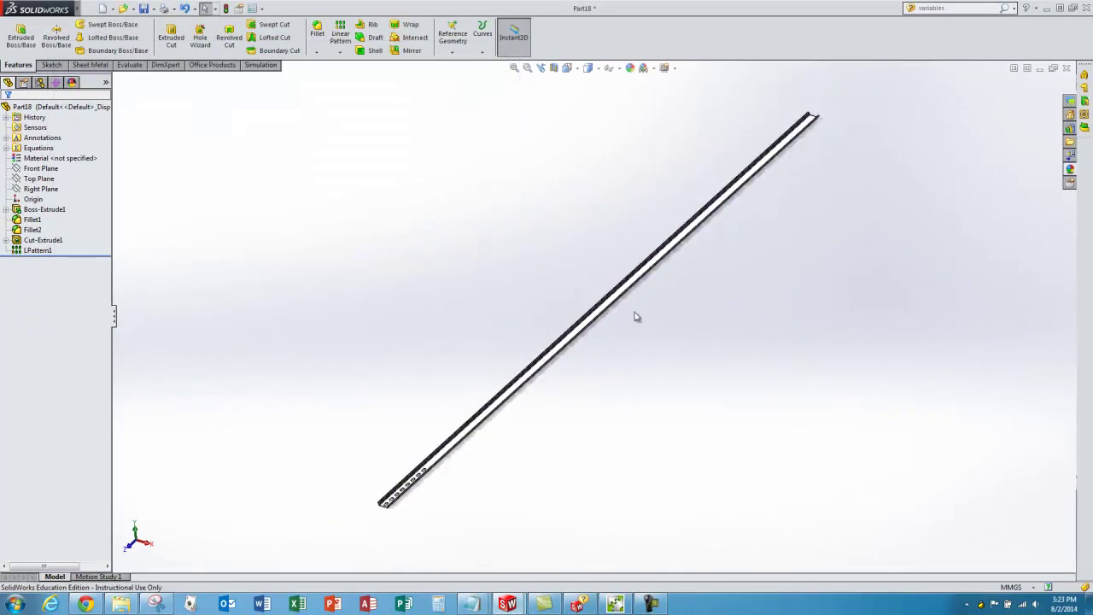
{"action": "scroll", "coordinate": [405, 491], "scroll_direction": "down", "scroll_amount": 5}
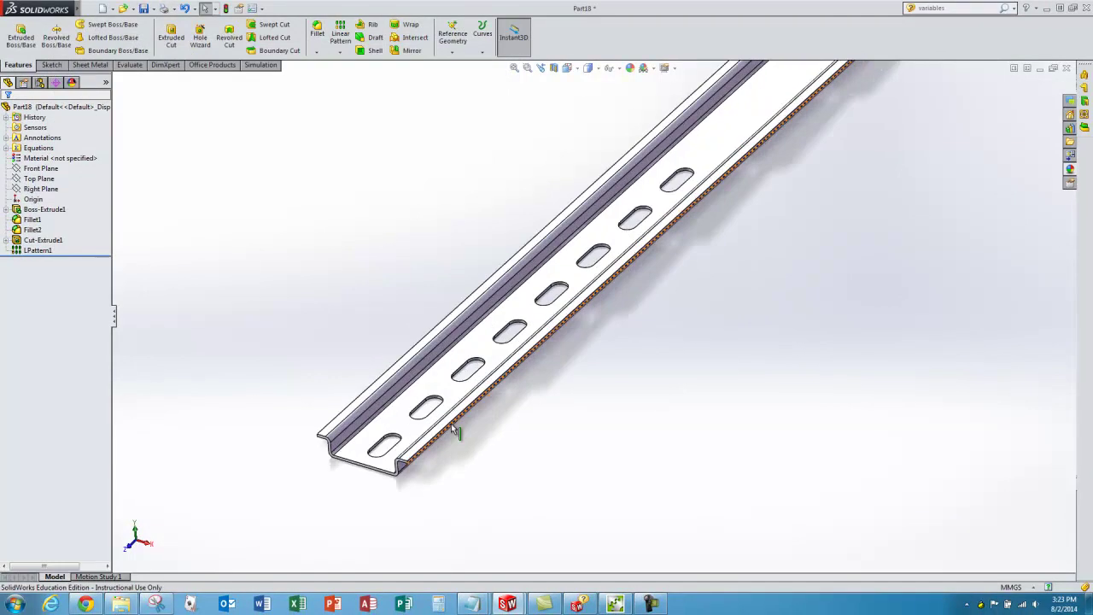
{"action": "scroll", "coordinate": [503, 429], "scroll_direction": "up", "scroll_amount": 4}
{"action": "scroll", "coordinate": [513, 433], "scroll_direction": "up", "scroll_amount": 3}
{"action": "scroll", "coordinate": [860, 125], "scroll_direction": "up", "scroll_amount": 1}
{"action": "scroll", "coordinate": [820, 132], "scroll_direction": "down", "scroll_amount": 2}
{"action": "middle_click_drag", "start_coordinate": [815, 136], "coordinate": [398, 479]}
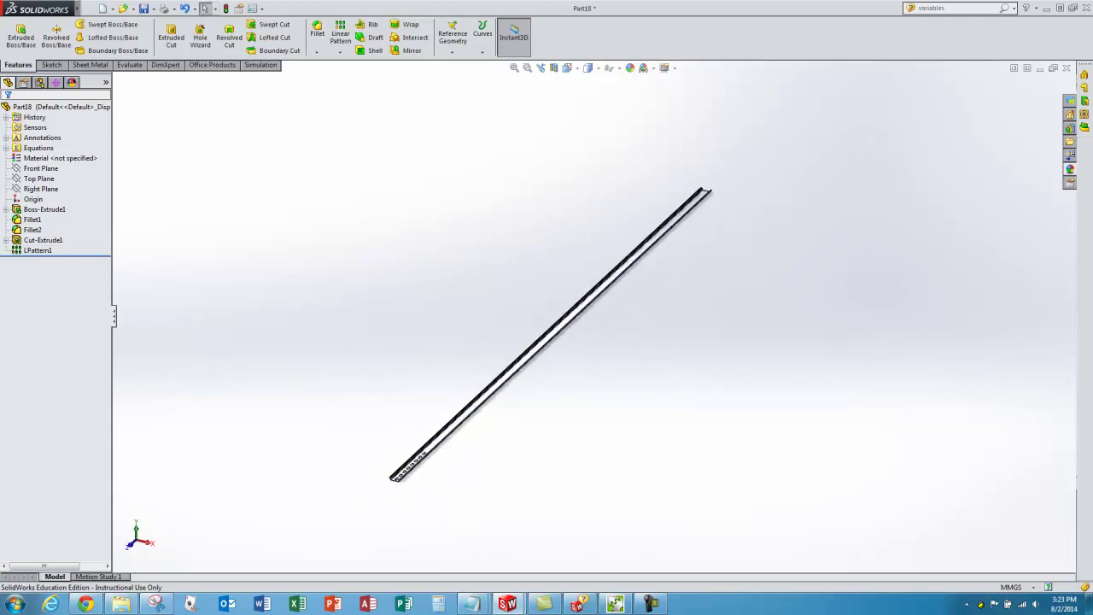
- Switch to the AutoCAD Mechanical drawing to check the slot count and spacing against the rail length, and move its window aside
{"action": "key", "text": "alt+Tab"}
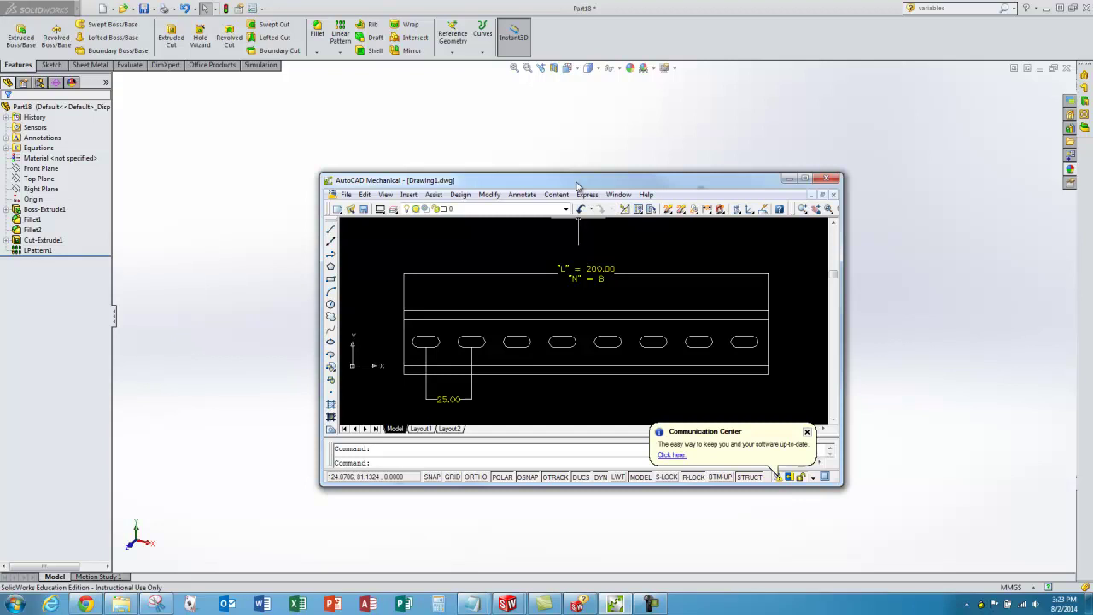
{"action": "left_click_drag", "start_coordinate": [577, 185], "coordinate": [1092, 186]}
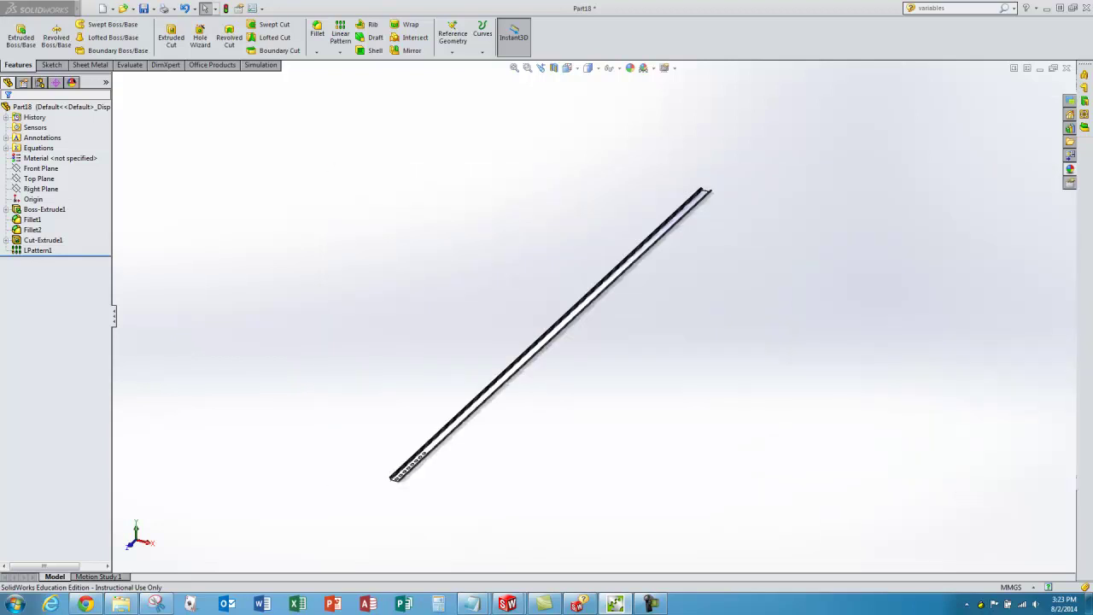
{"action": "middle_click_drag", "start_coordinate": [475, 422], "coordinate": [424, 368]}
{"action": "key", "text": "Escape"}
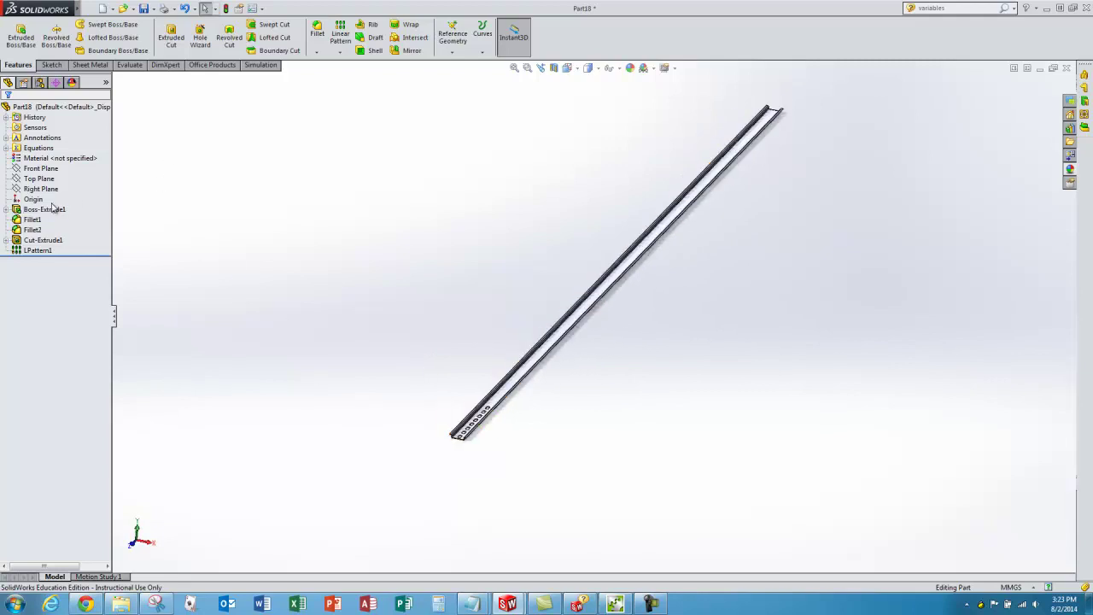
- Edit the linear slot pattern so its number of instances equals the global variable L divided by 25
{"action": "left_click", "coordinate": [41, 241]}
{"action": "left_click", "coordinate": [37, 249]}
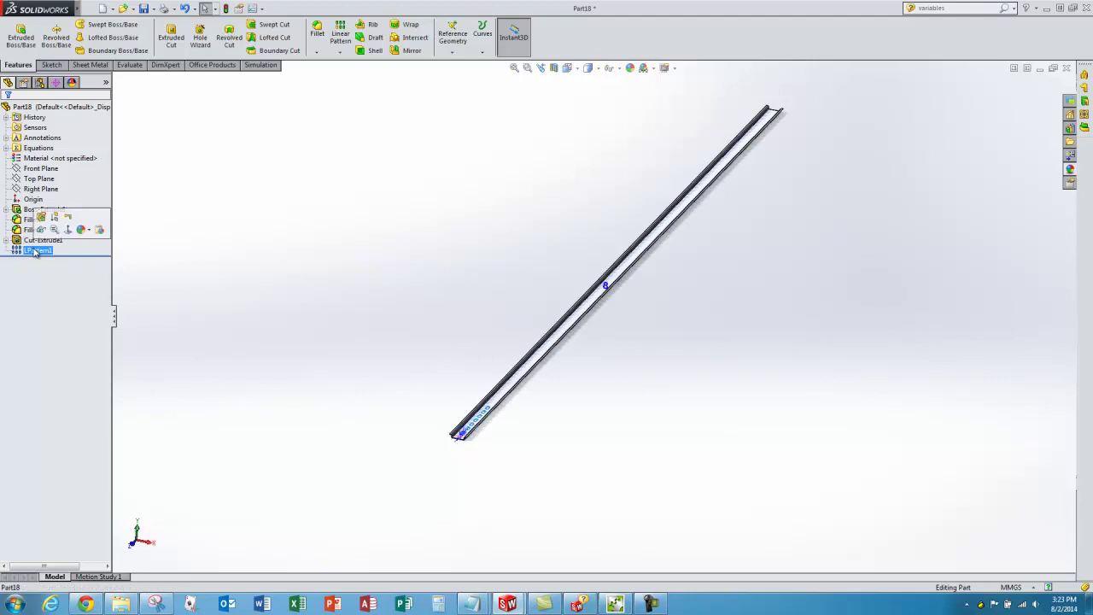
{"action": "left_click", "coordinate": [38, 240]}
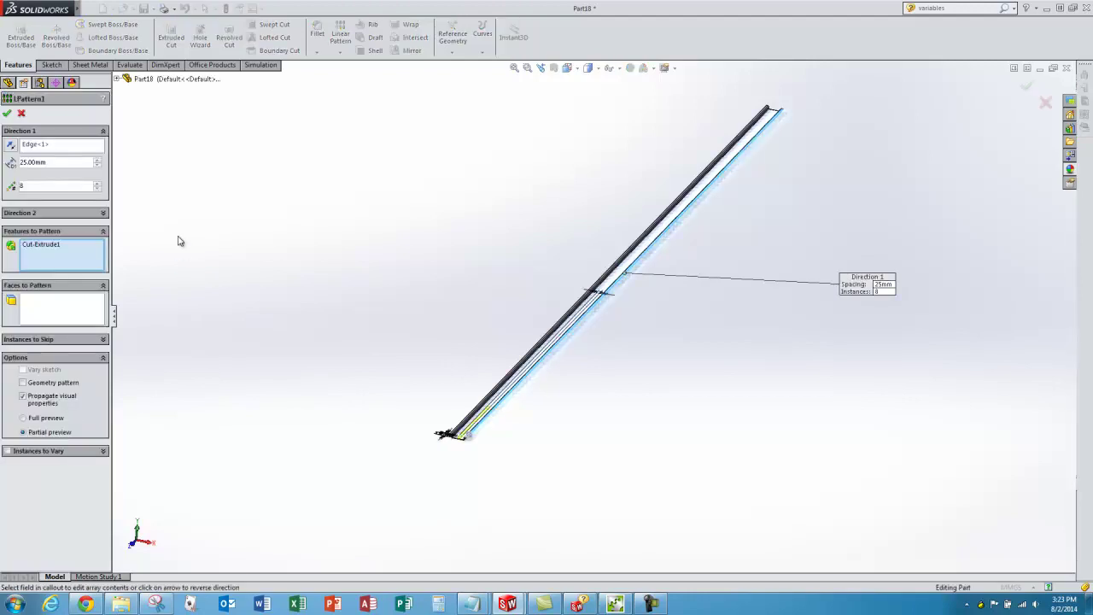
{"action": "double_click", "coordinate": [32, 186]}
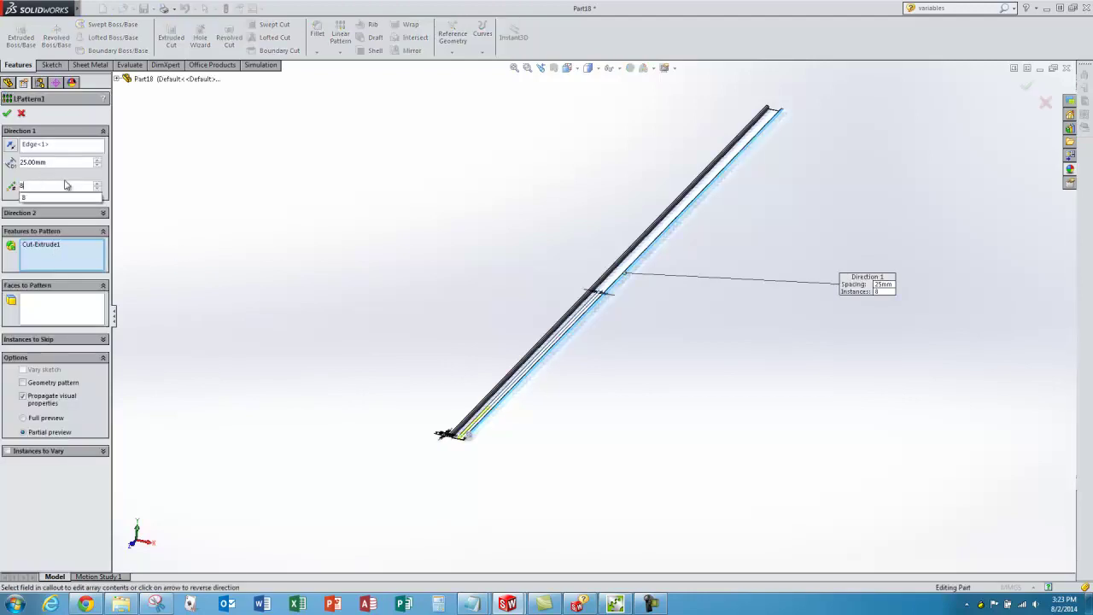
{"action": "type", "text": "="}
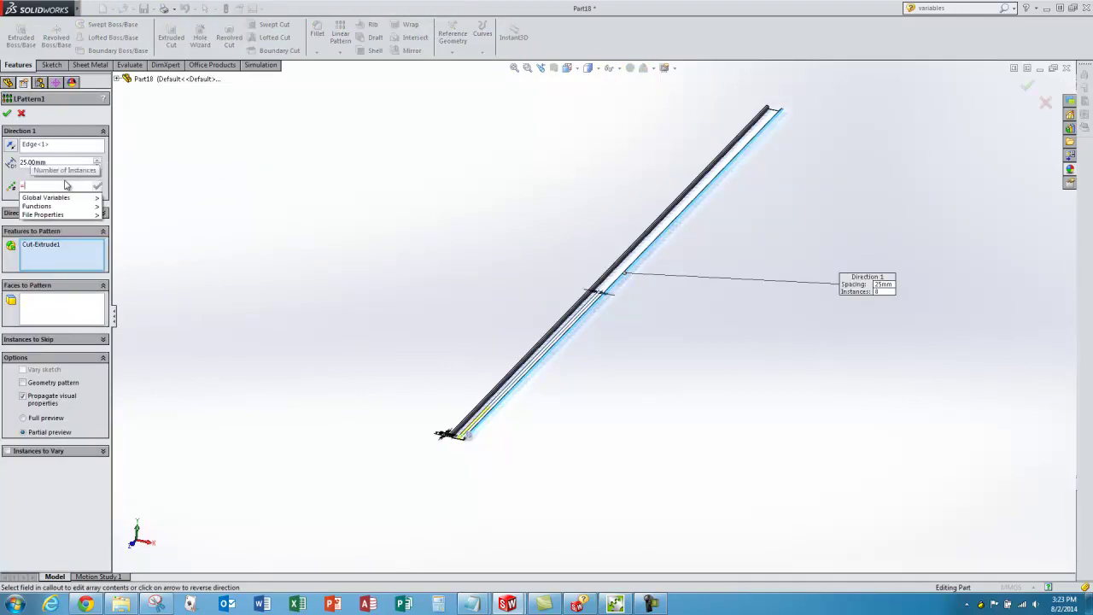
{"action": "mouse_move", "coordinate": [64, 202]}
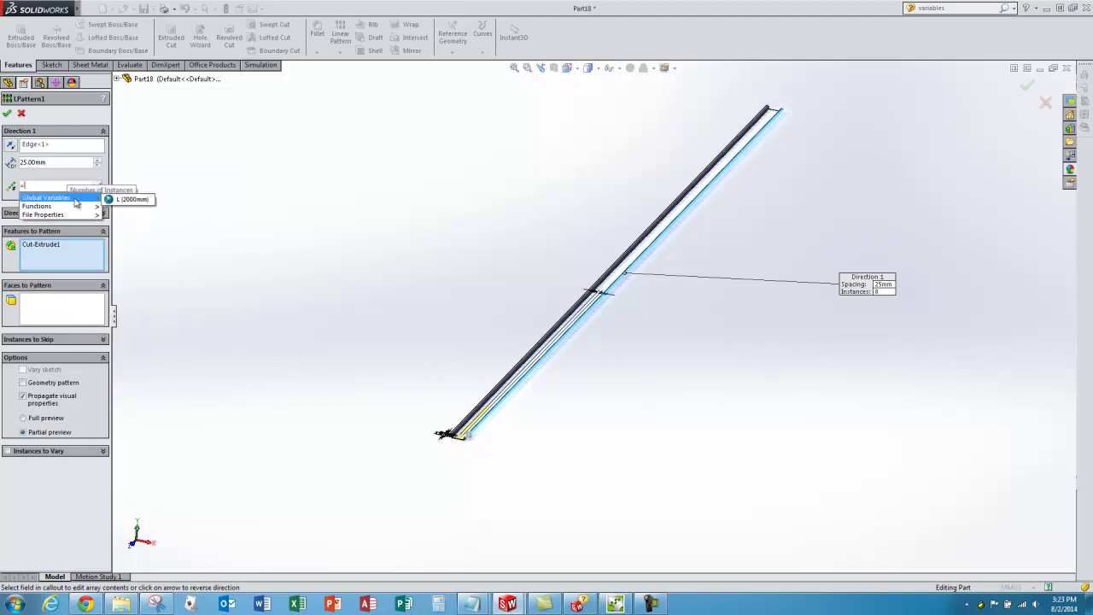
{"action": "left_click", "coordinate": [130, 199]}
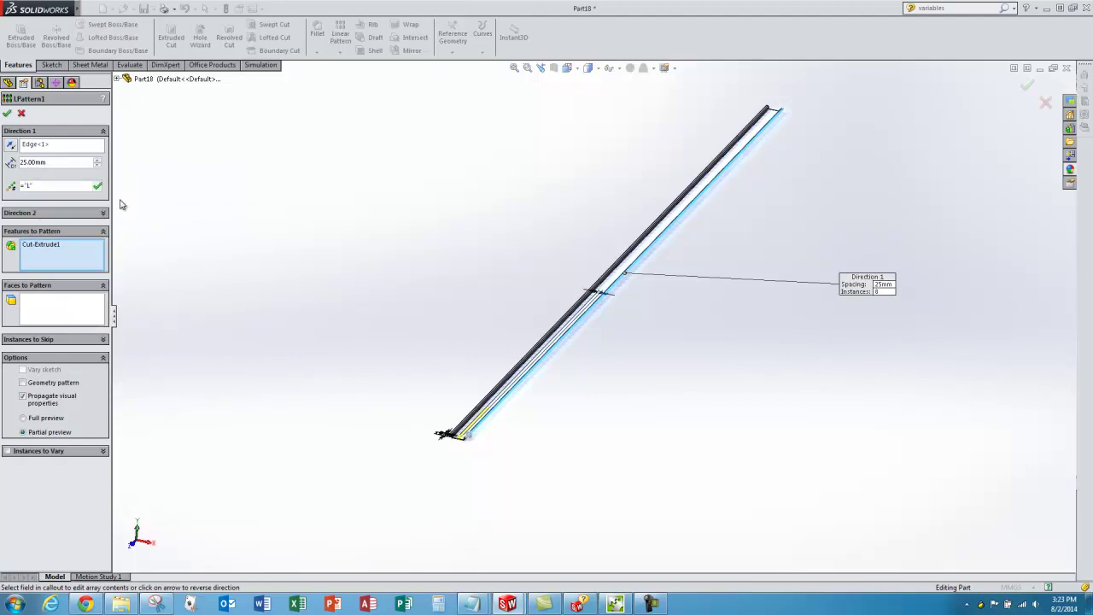
{"action": "type", "text": "/25"}
{"action": "left_click", "coordinate": [7, 112]}
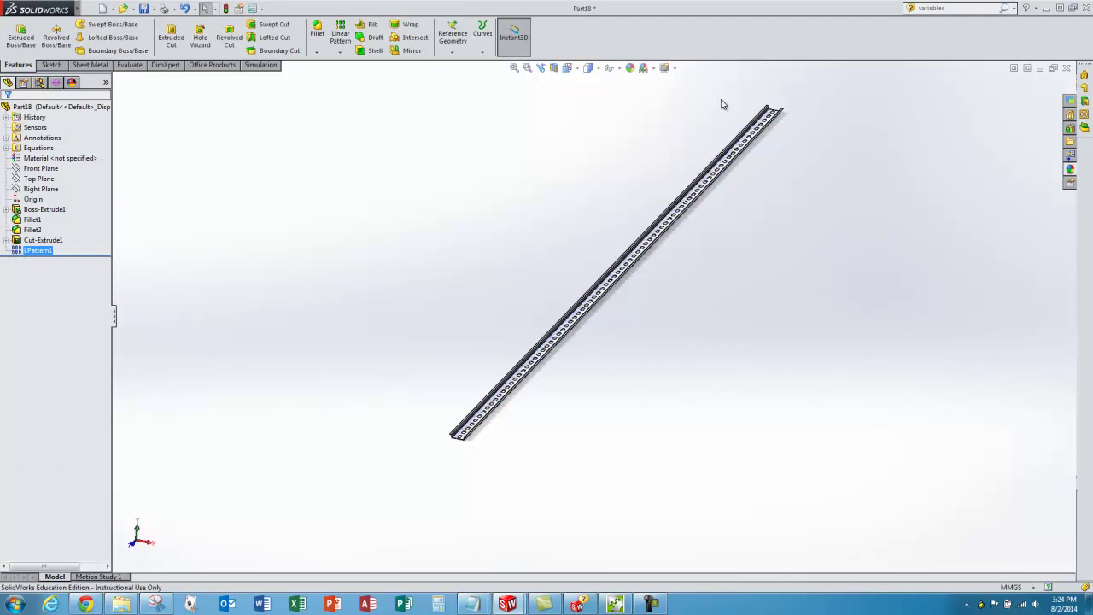
- Set the global variable L to 200mm in the part's equations and accept the change
{"action": "scroll", "coordinate": [722, 103], "scroll_direction": "down", "scroll_amount": 3}
{"action": "scroll", "coordinate": [590, 254], "scroll_direction": "up", "scroll_amount": 3}
{"action": "middle_click_drag", "start_coordinate": [590, 254], "coordinate": [517, 366]}
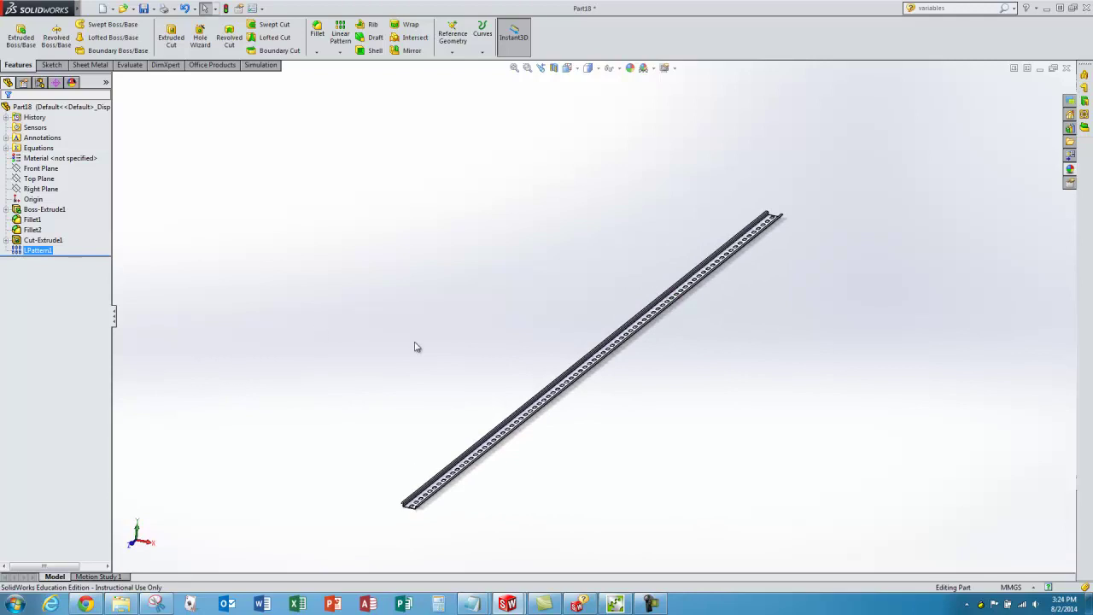
{"action": "left_click", "coordinate": [300, 178]}
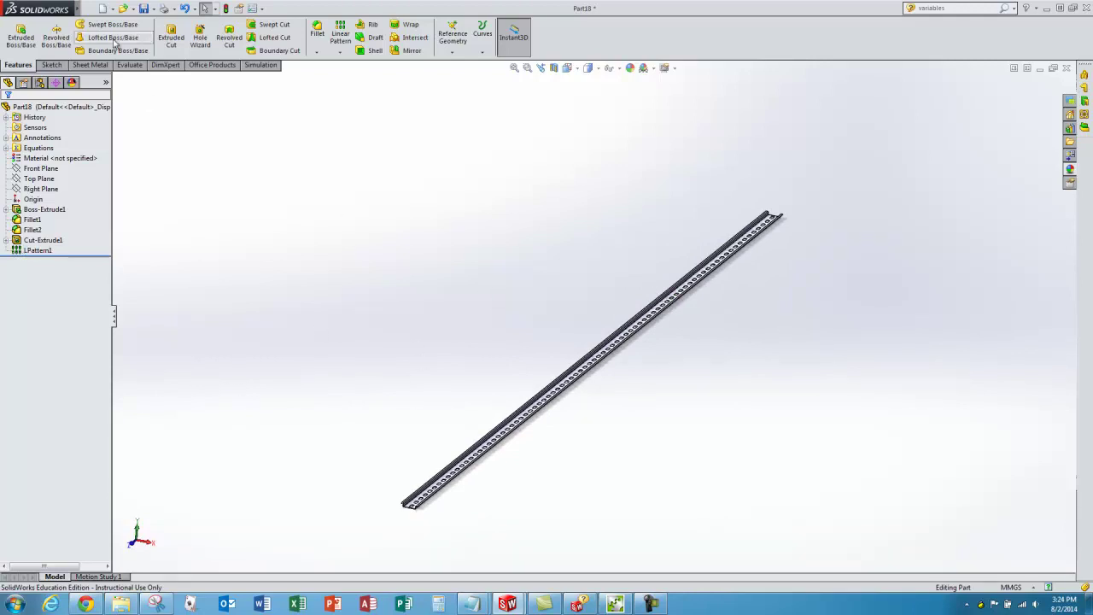
{"action": "mouse_move", "coordinate": [81, 9]}
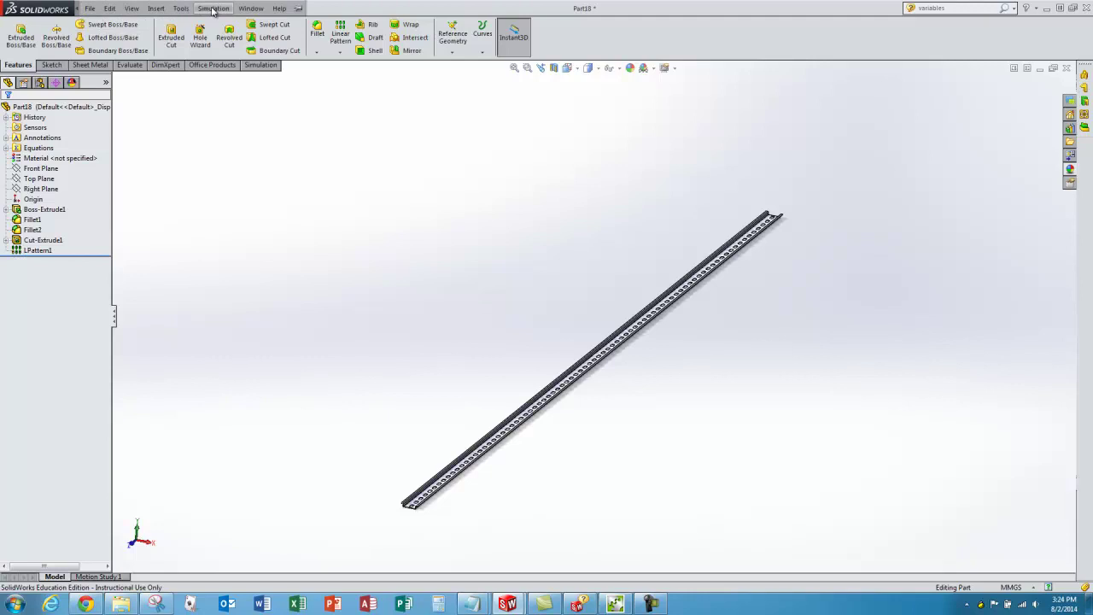
{"action": "left_click", "coordinate": [181, 9]}
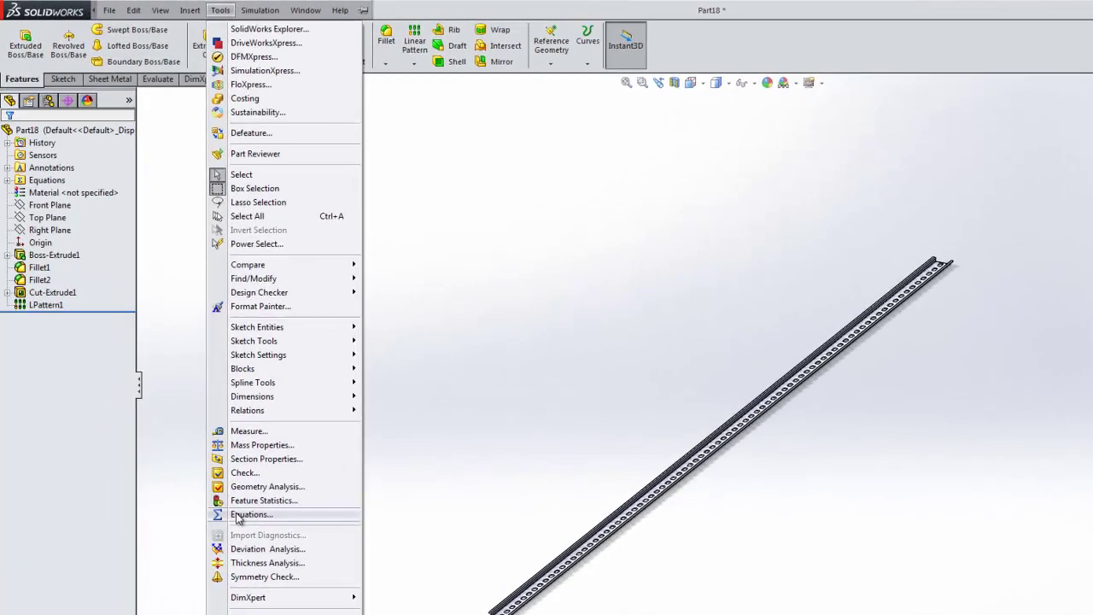
{"action": "left_click", "coordinate": [428, 308]}
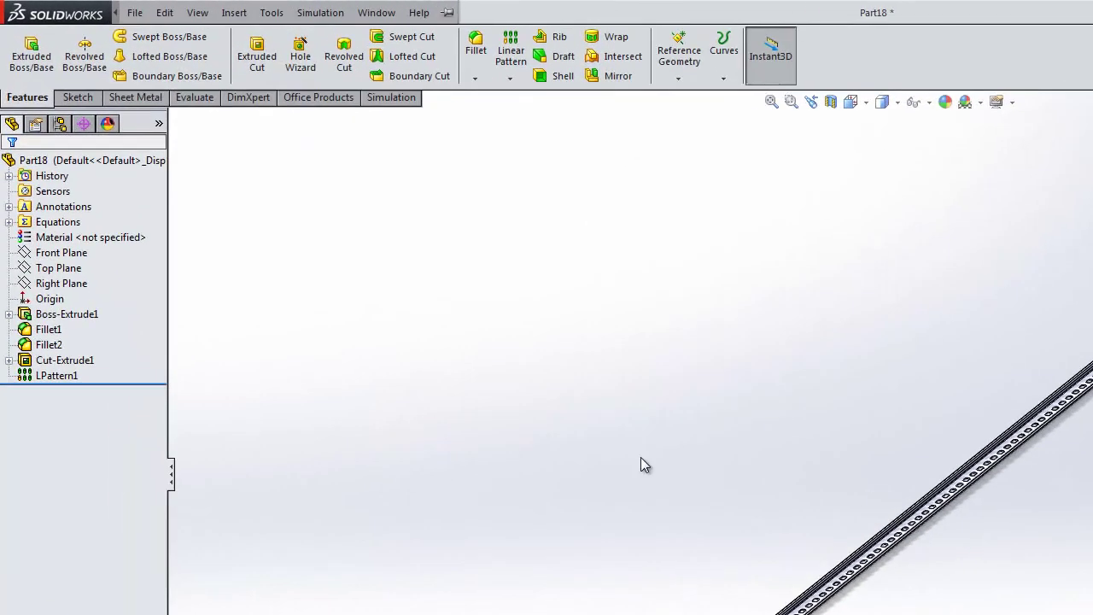
{"action": "left_click", "coordinate": [313, 146]}
{"action": "left_click", "coordinate": [291, 147]}
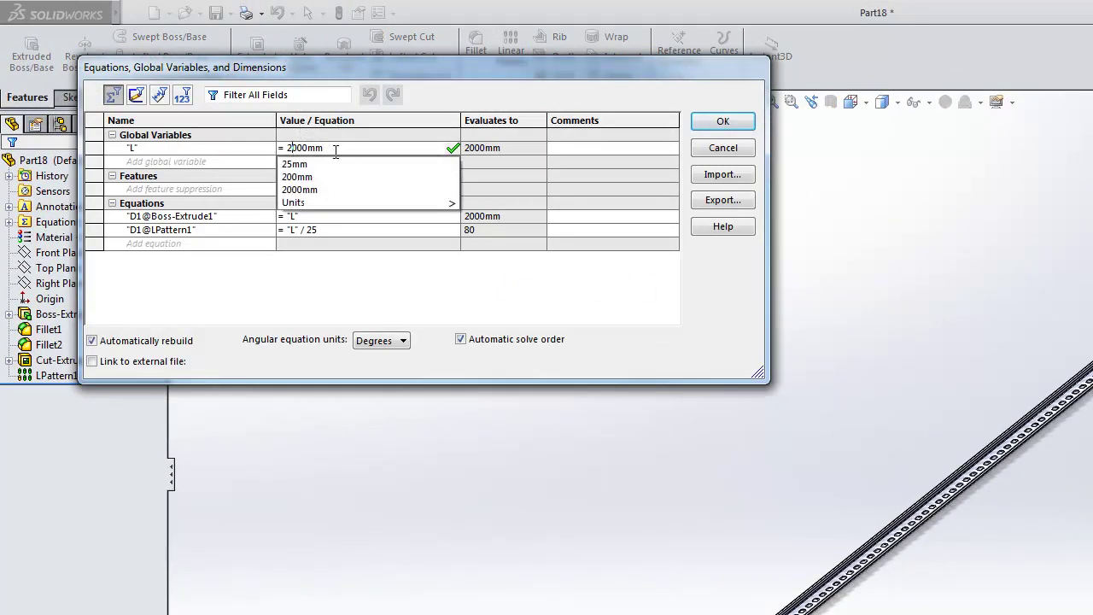
{"action": "key", "text": "Down"}
{"action": "key", "text": "Return"}
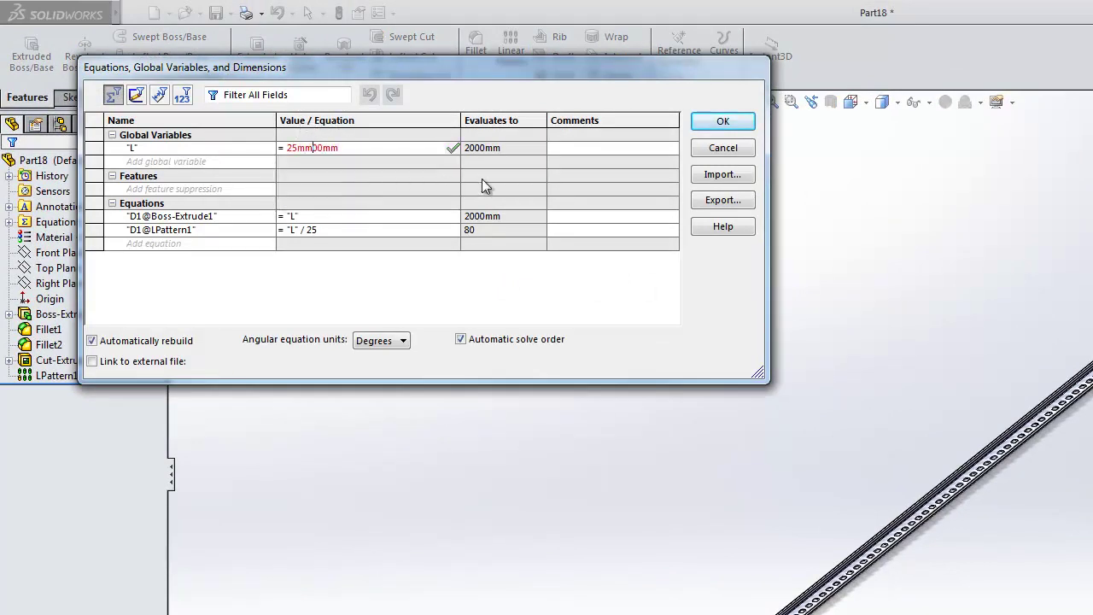
{"action": "key", "text": "BackSpace"}
{"action": "key", "text": "BackSpace"}
{"action": "key", "text": "BackSpace"}
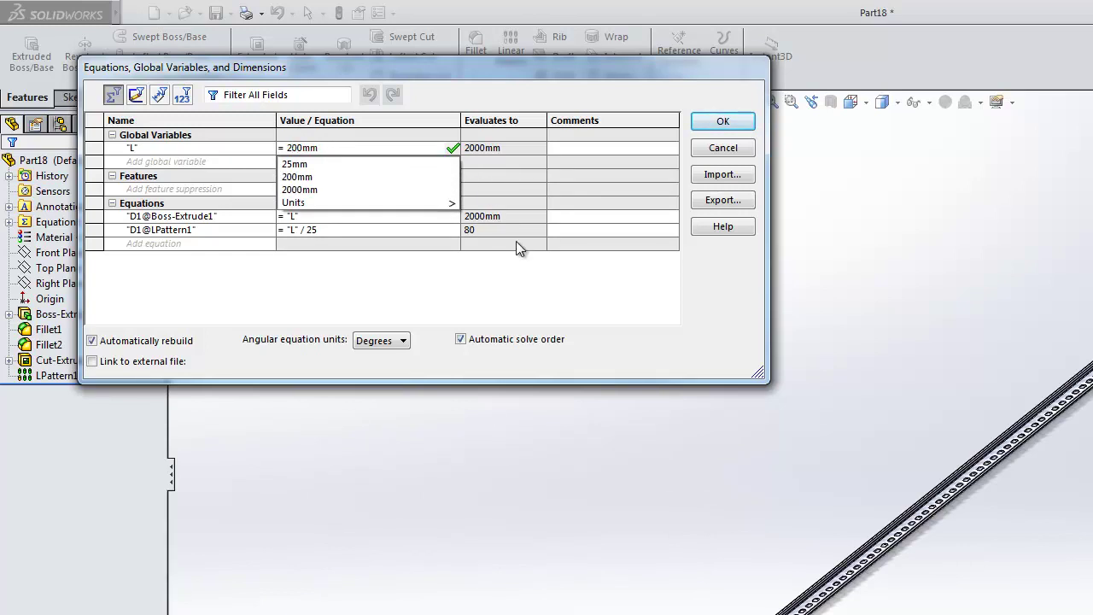
{"action": "key", "text": "Escape"}
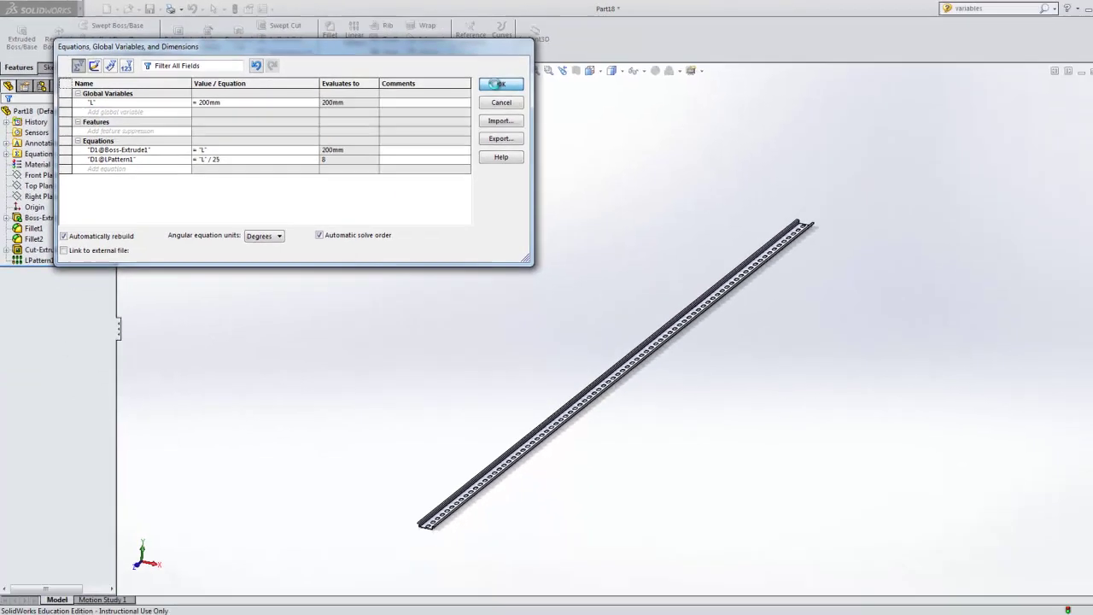
{"action": "left_click", "coordinate": [668, 114]}
- Examine the shortened rail and its patterned slots up close
{"action": "left_click", "coordinate": [38, 250]}
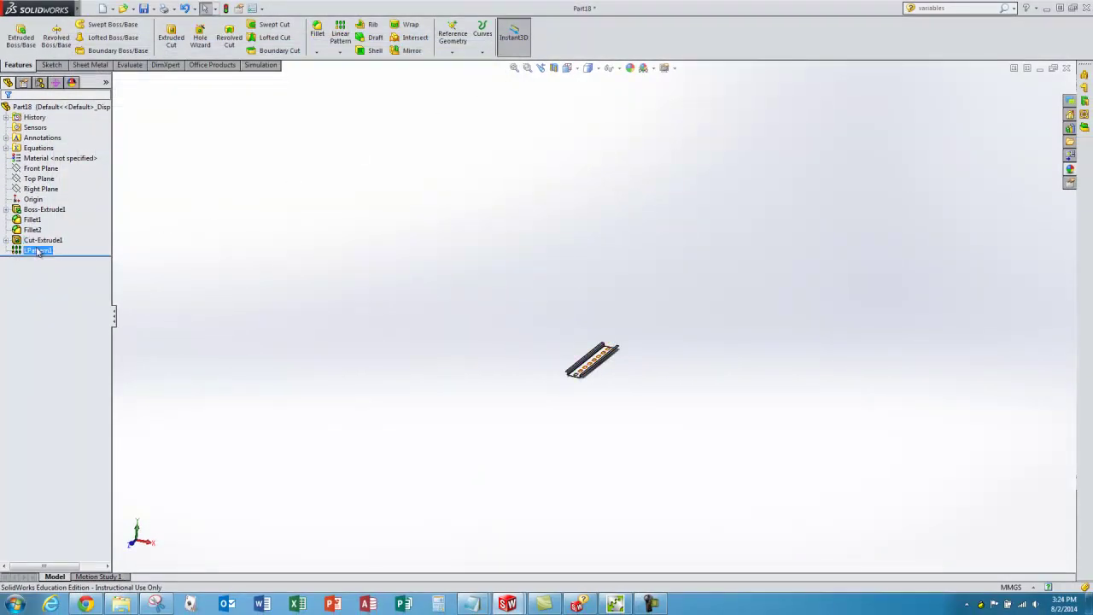
{"action": "left_click", "coordinate": [504, 315]}
{"action": "scroll", "coordinate": [564, 369], "scroll_direction": "down", "scroll_amount": 5}
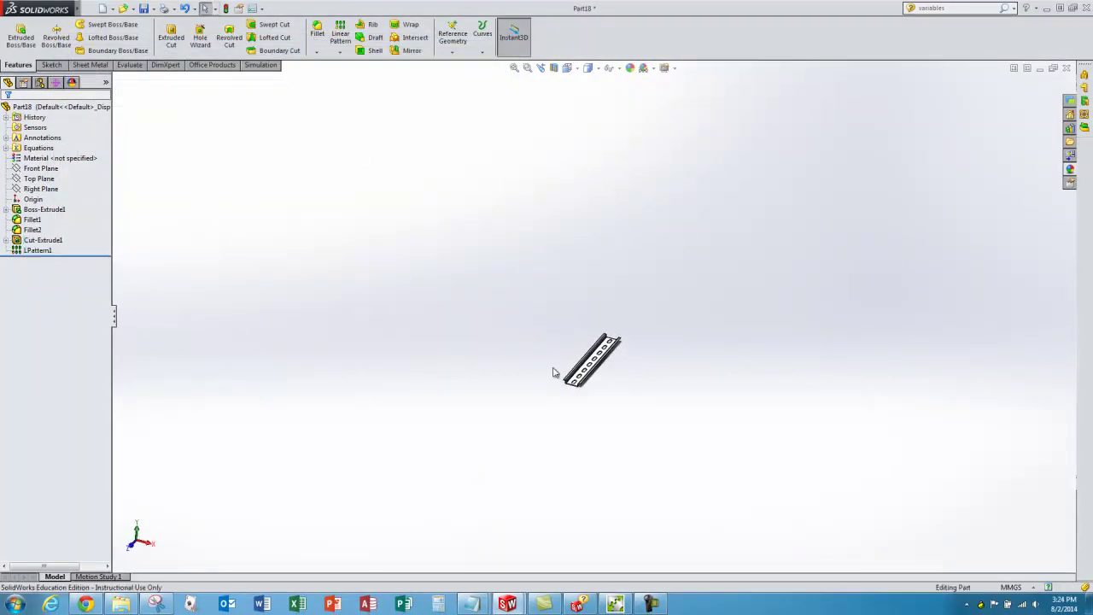
{"action": "scroll", "coordinate": [597, 369], "scroll_direction": "down", "scroll_amount": 2}
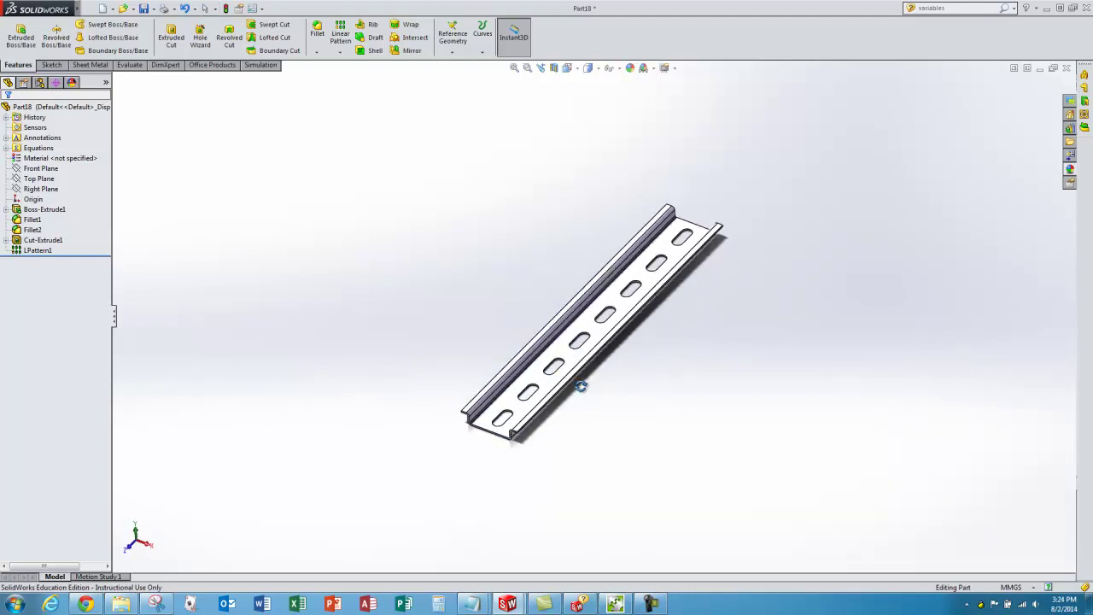
{"action": "scroll", "coordinate": [564, 300], "scroll_direction": "down", "scroll_amount": 2}
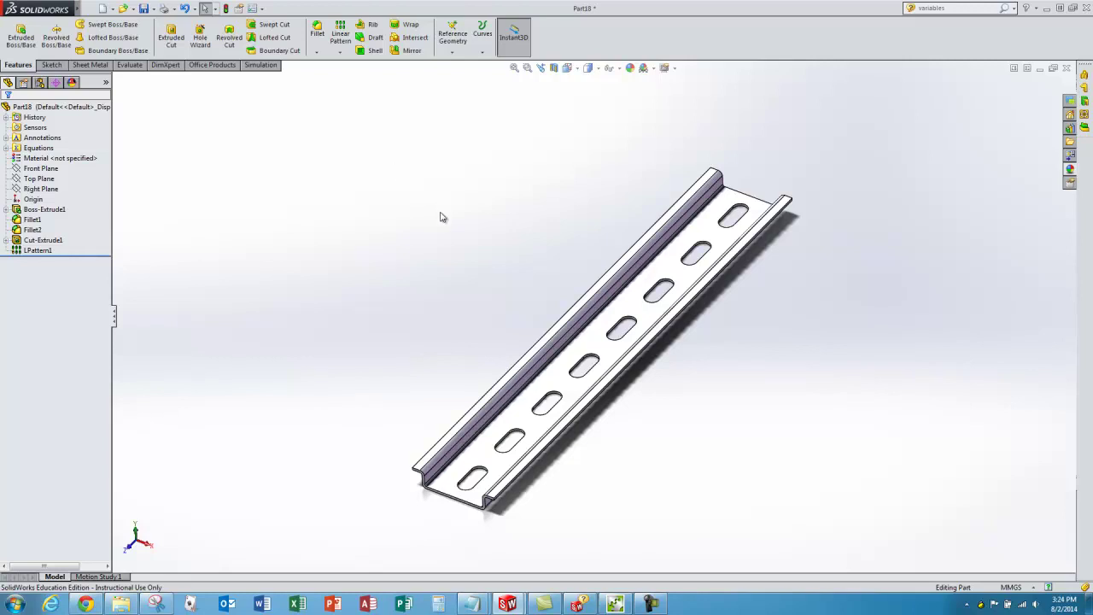
- Open the recent part file sumtech.SLDPRT
{"action": "left_click", "coordinate": [90, 9]}
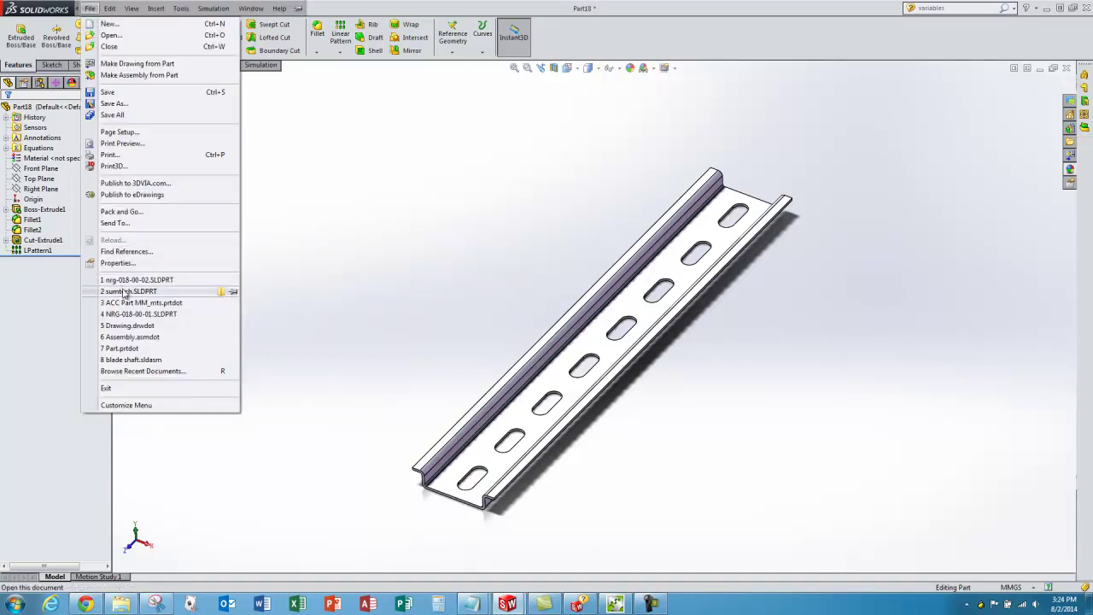
{"action": "left_click", "coordinate": [224, 290]}
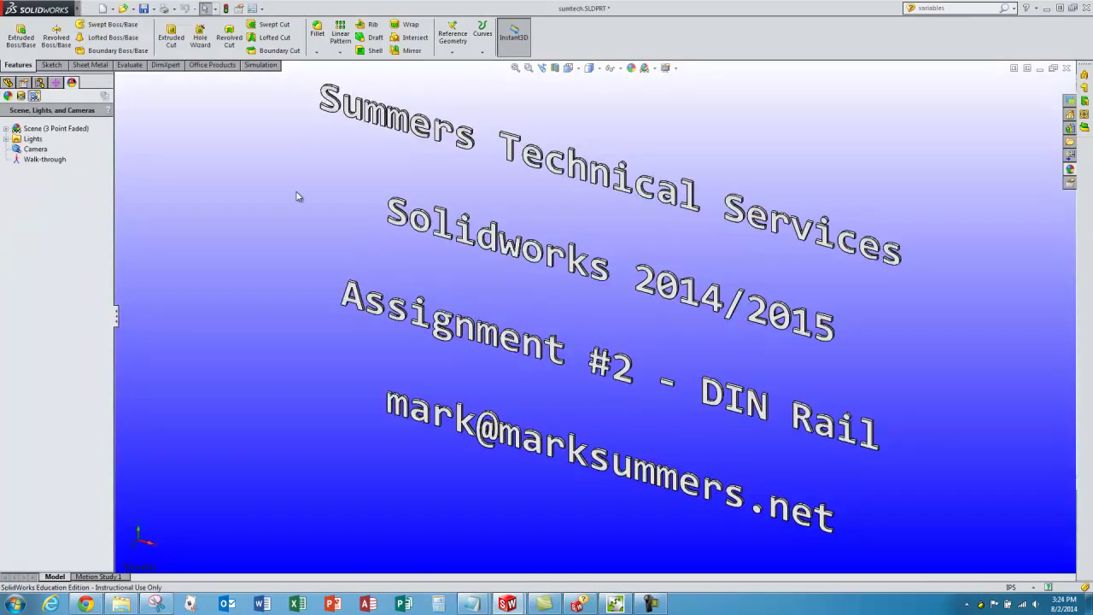